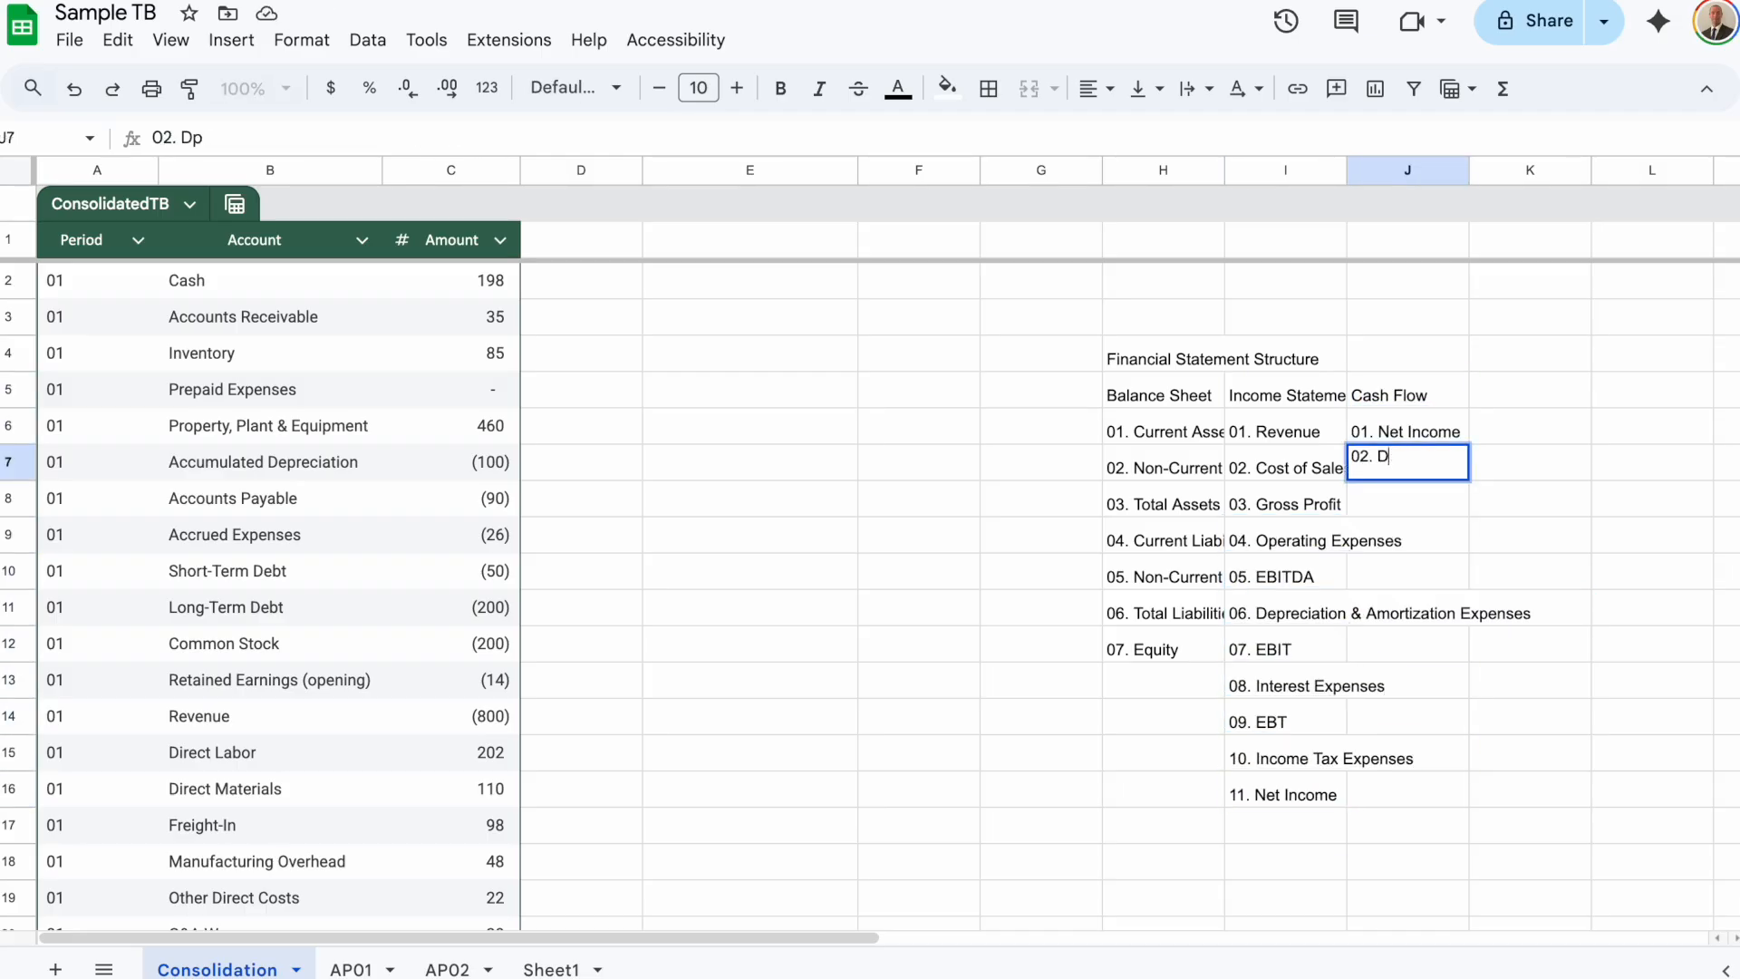
Complete the Cash Flow list with items 02. Depreciation & Amortization through 09. Net Cash Flow
key("BackSpace")
key("BackSpace")
type("epreciation & Amortization 03. Changes to Working Capital 04. Current Assets 05. Current Liabilities 06. Operating Activities 07. Investing Activities 08. Financing Activities 09. Net Cash")
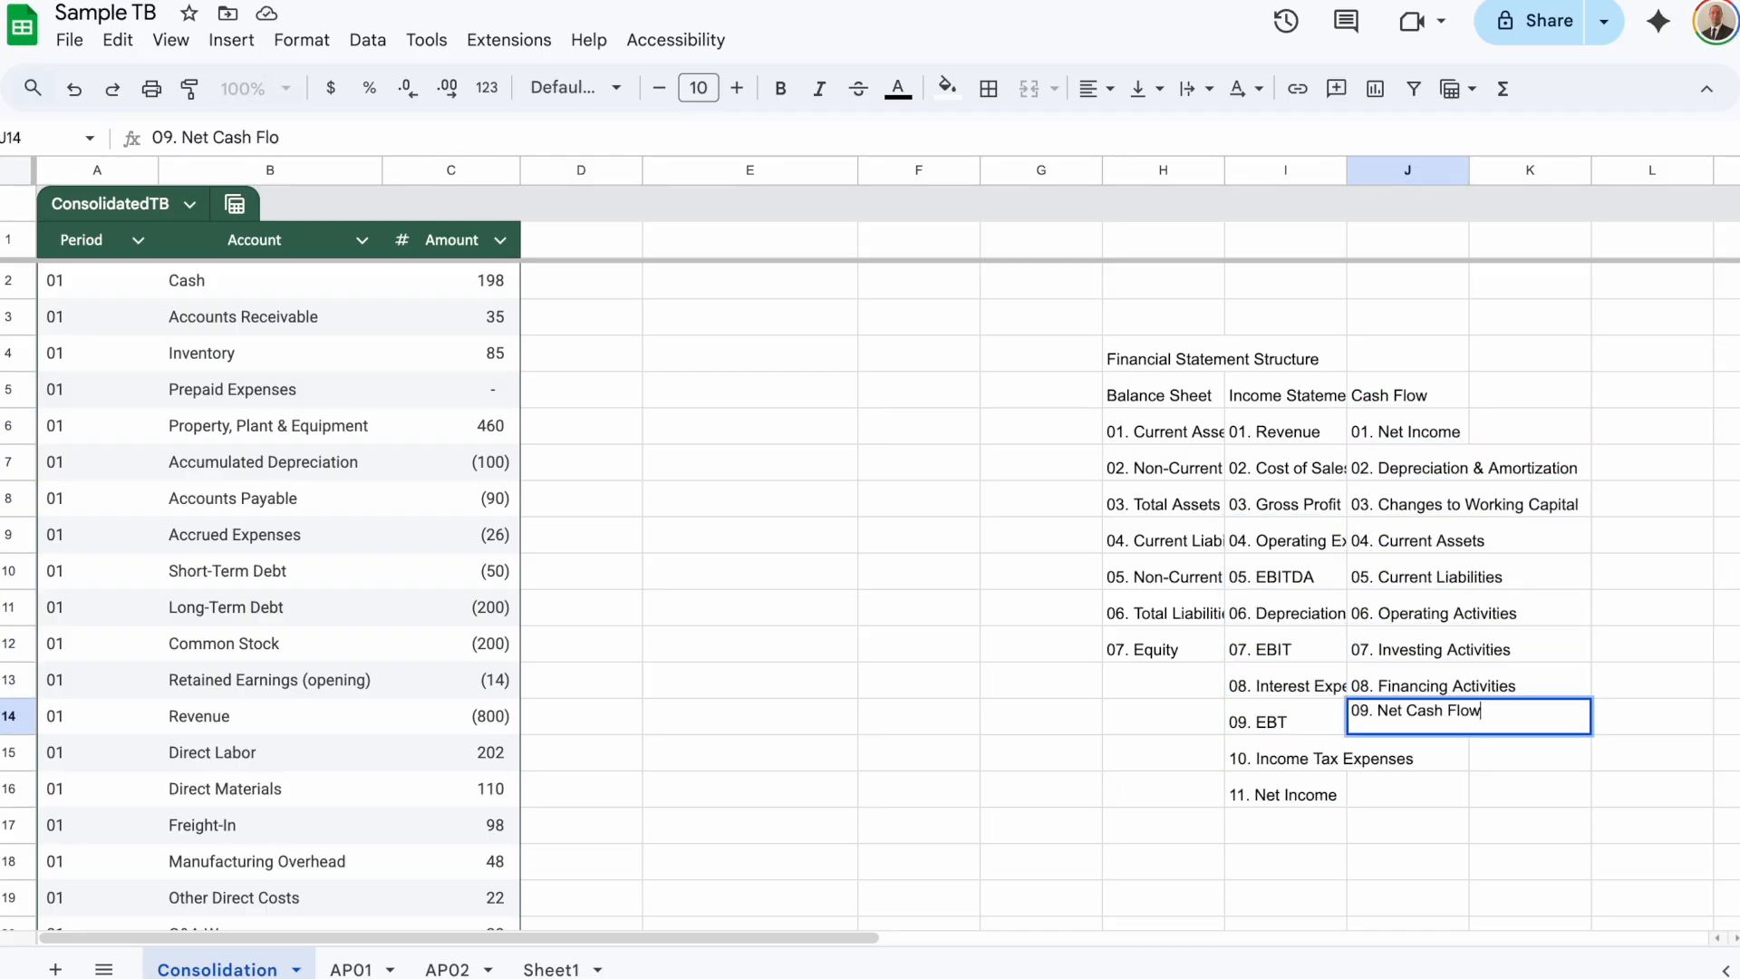
type(" Flow")
Enter the headers Account in E4 and Mapping in F4
left_click(750, 354)
type("Account")
left_click(919, 354)
type("Mapping")
key("Return")
List the unique account names below the Account header with =UNIQUE(ConsolidatedTB[Account])
left_click(749, 390)
type("=uni")
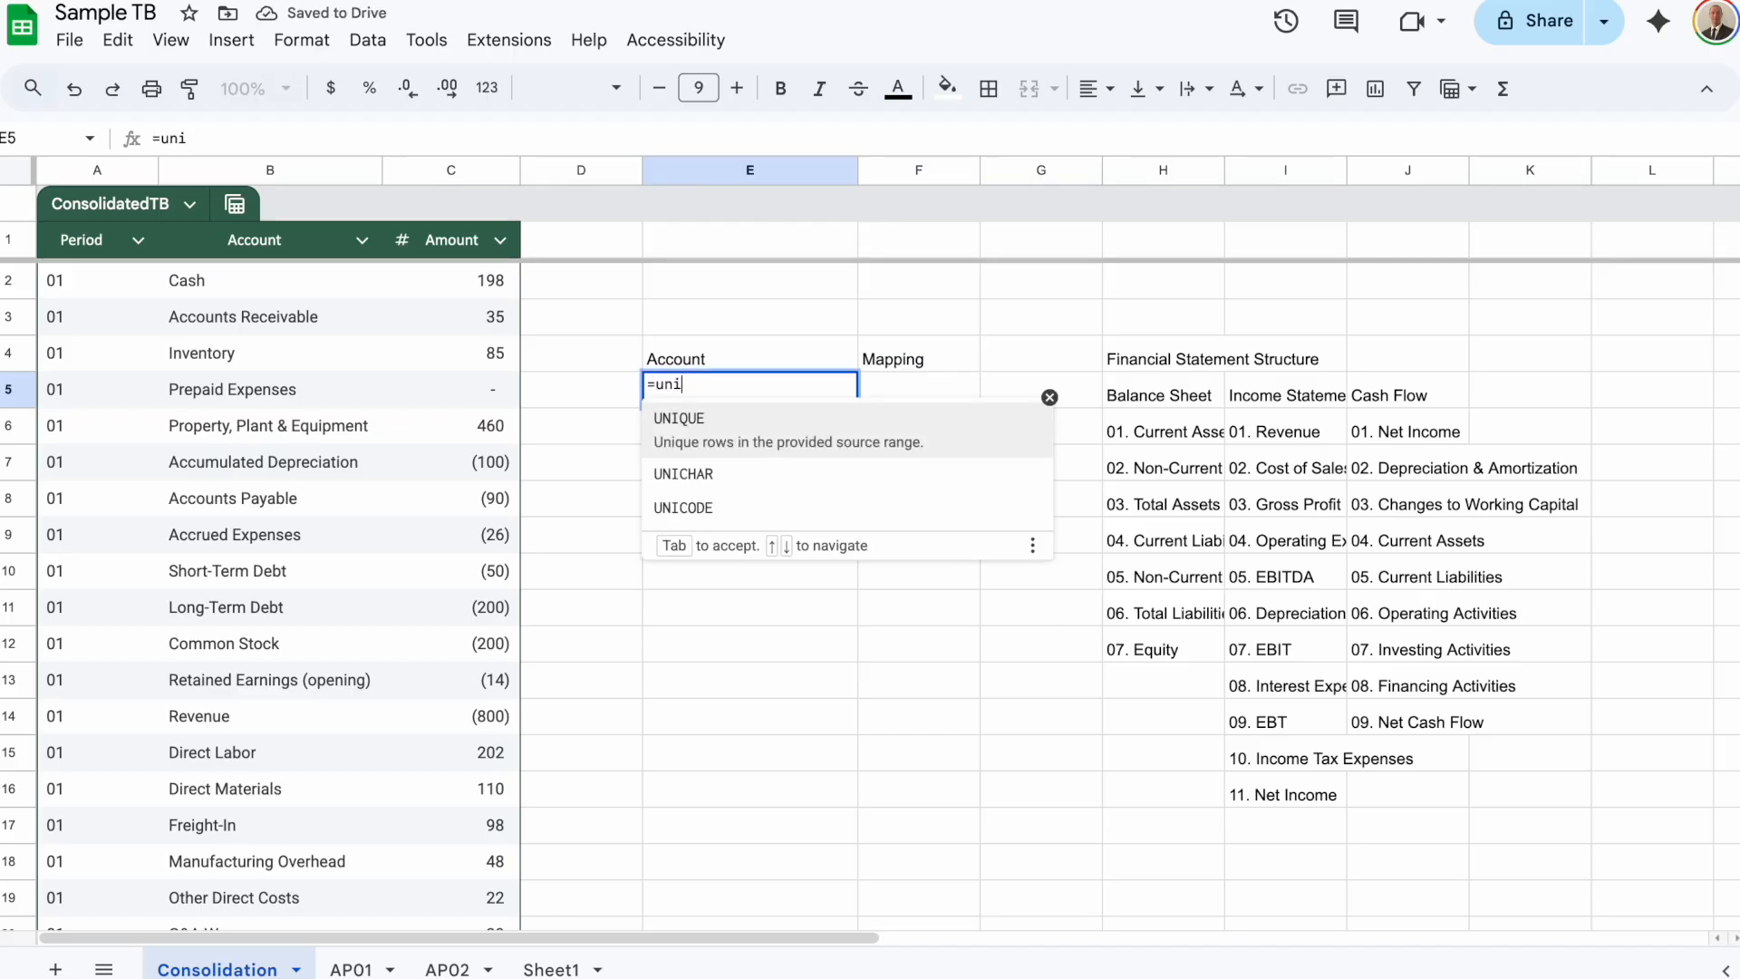
key("Tab")
type("Cons")
key("Down")
key("Tab")
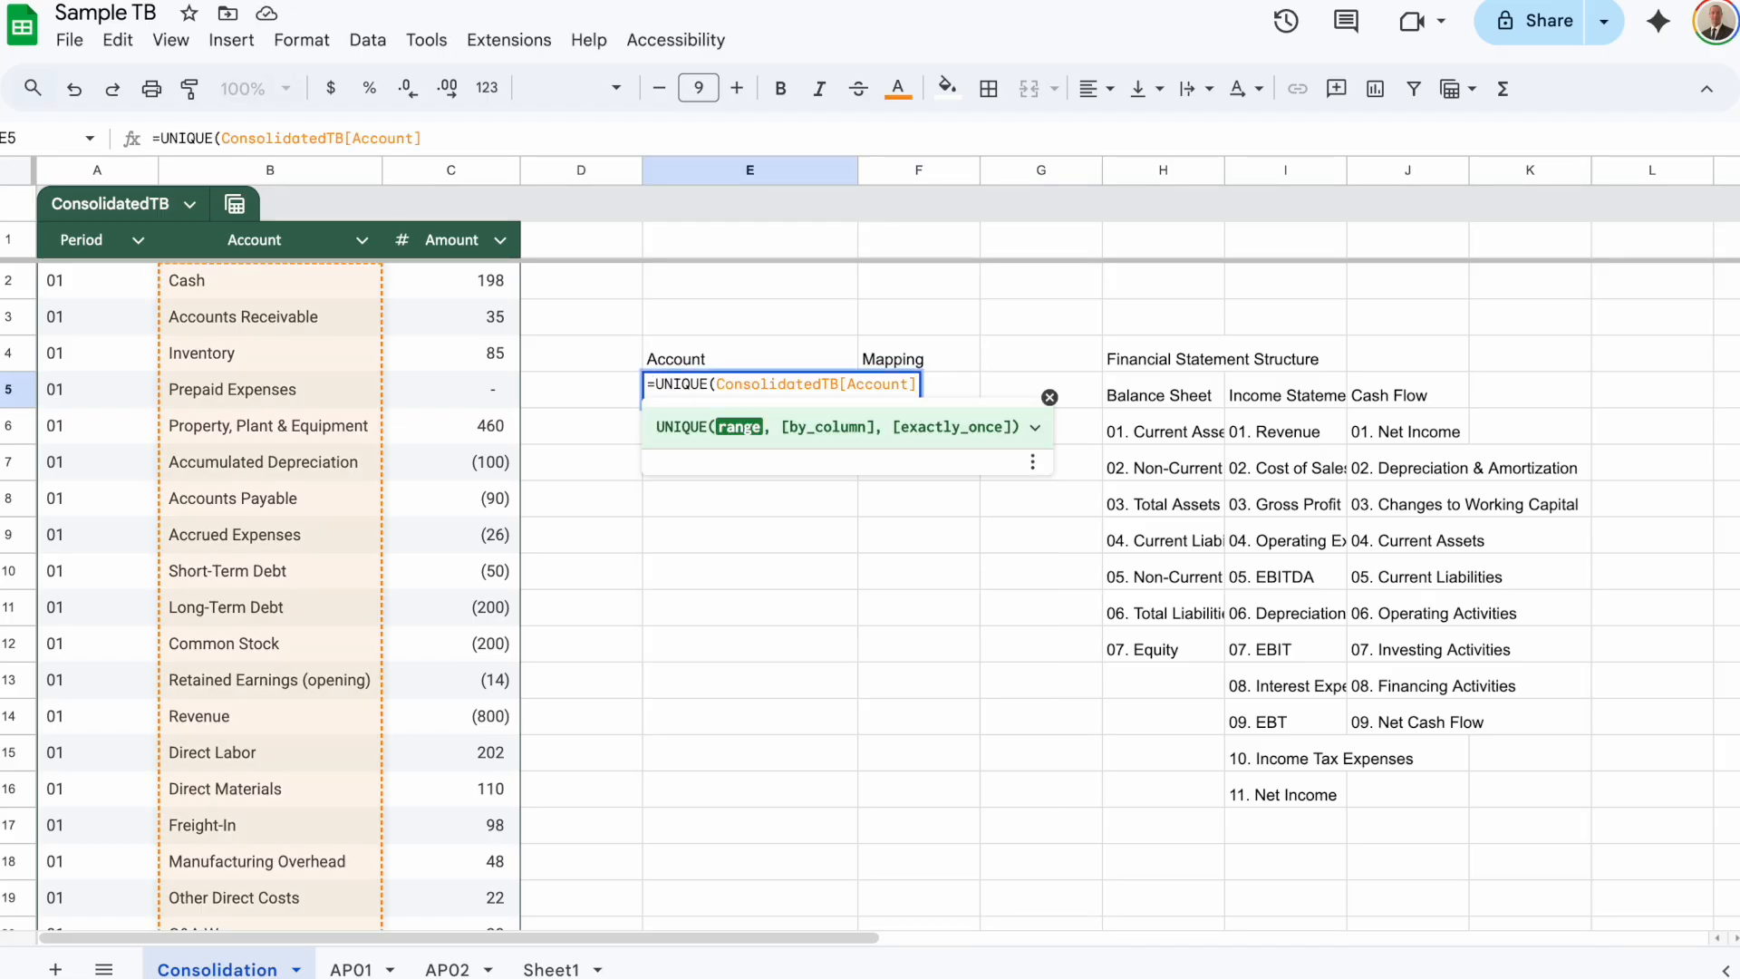
key("Return")
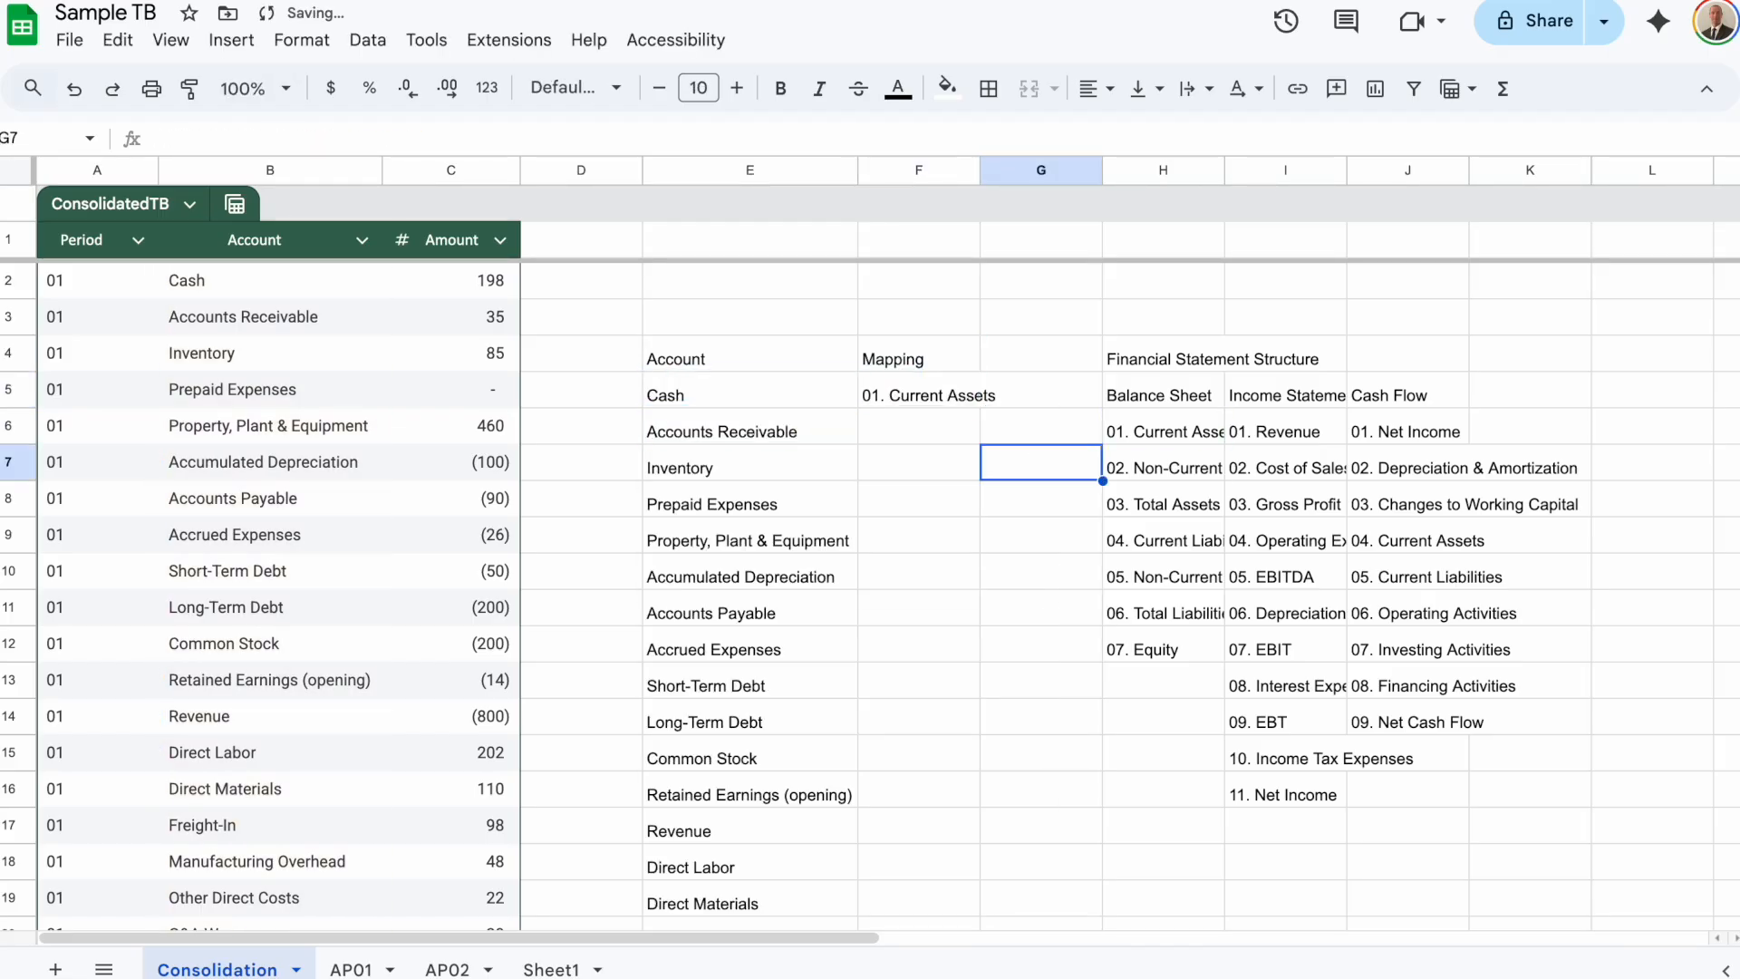
Map the listed accounts to their statement categories, from 01. Current Assets for Cash through 04. Operating Expenses for the overhead accounts
left_click(1163, 463)
left_click(1163, 644)
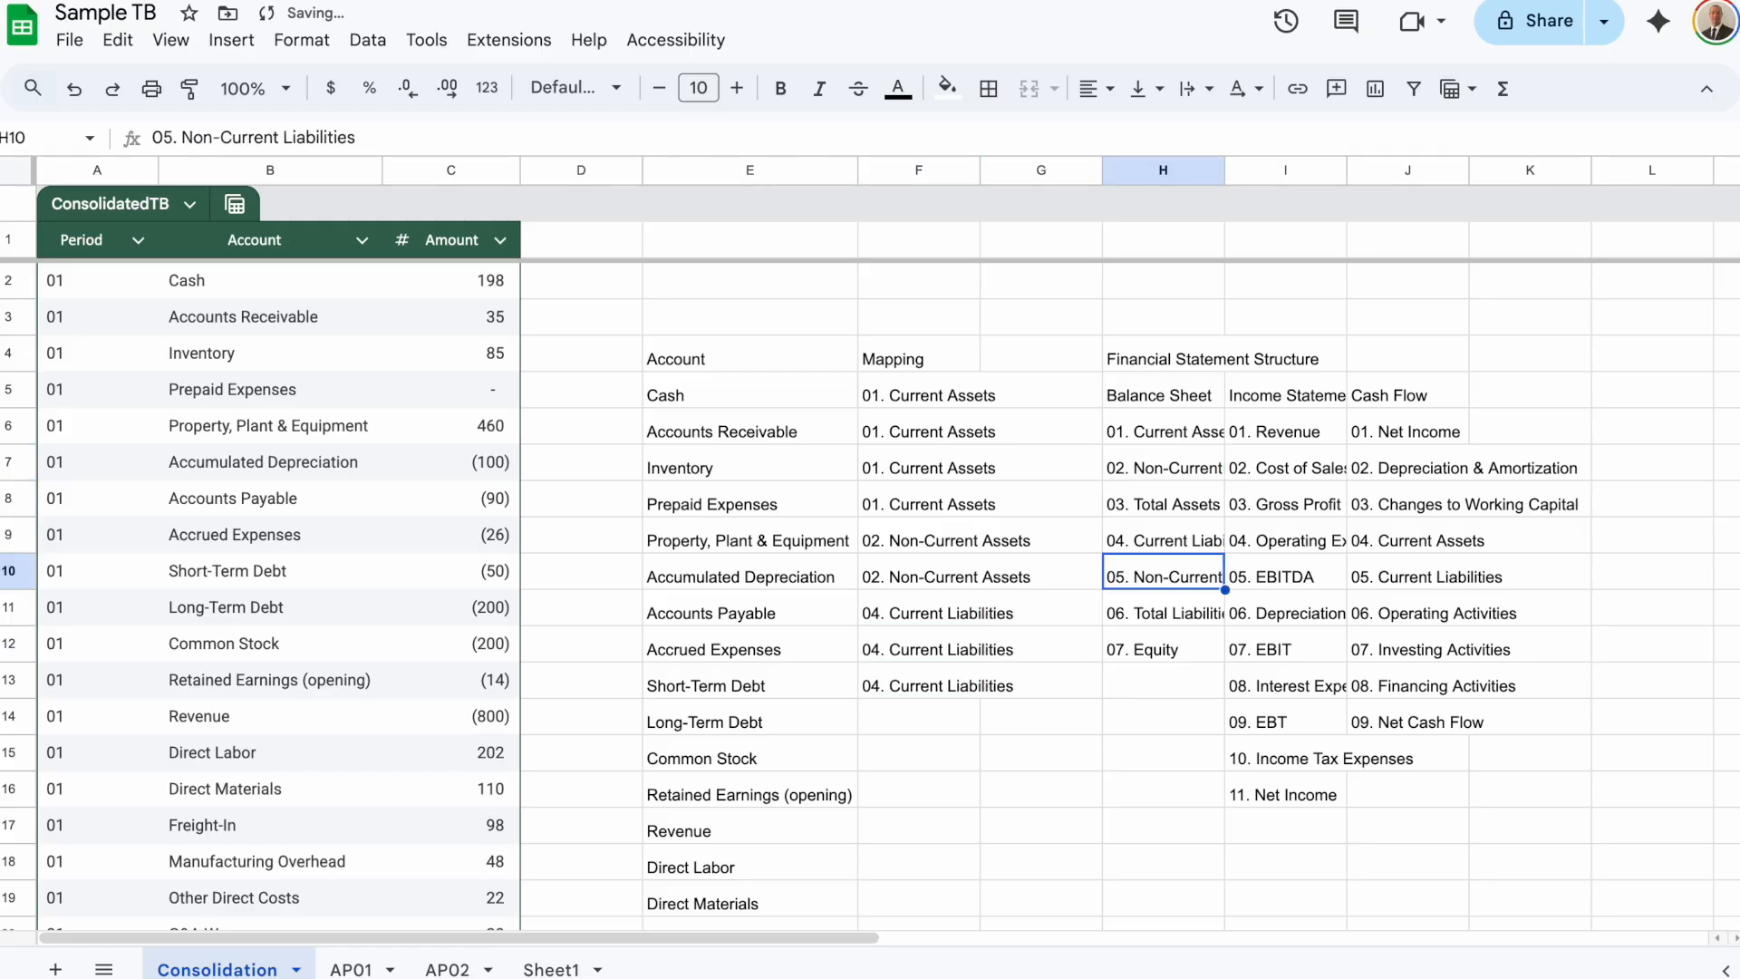
scroll(909, 590, "down", 3)
left_click(910, 730)
scroll(909, 590, "down", 1)
left_click(614, 622)
type("04. Operating Expenses")
Continue the account mapping with 06. Depreciation & Amortization Expenses and the remaining income statement categories
scroll(909, 622, "down", 2)
left_click(909, 622)
type("06. Depreciation & Amortization Expenses")
left_click(1176, 839)
scroll(909, 589, "up", 1)
left_click(614, 285)
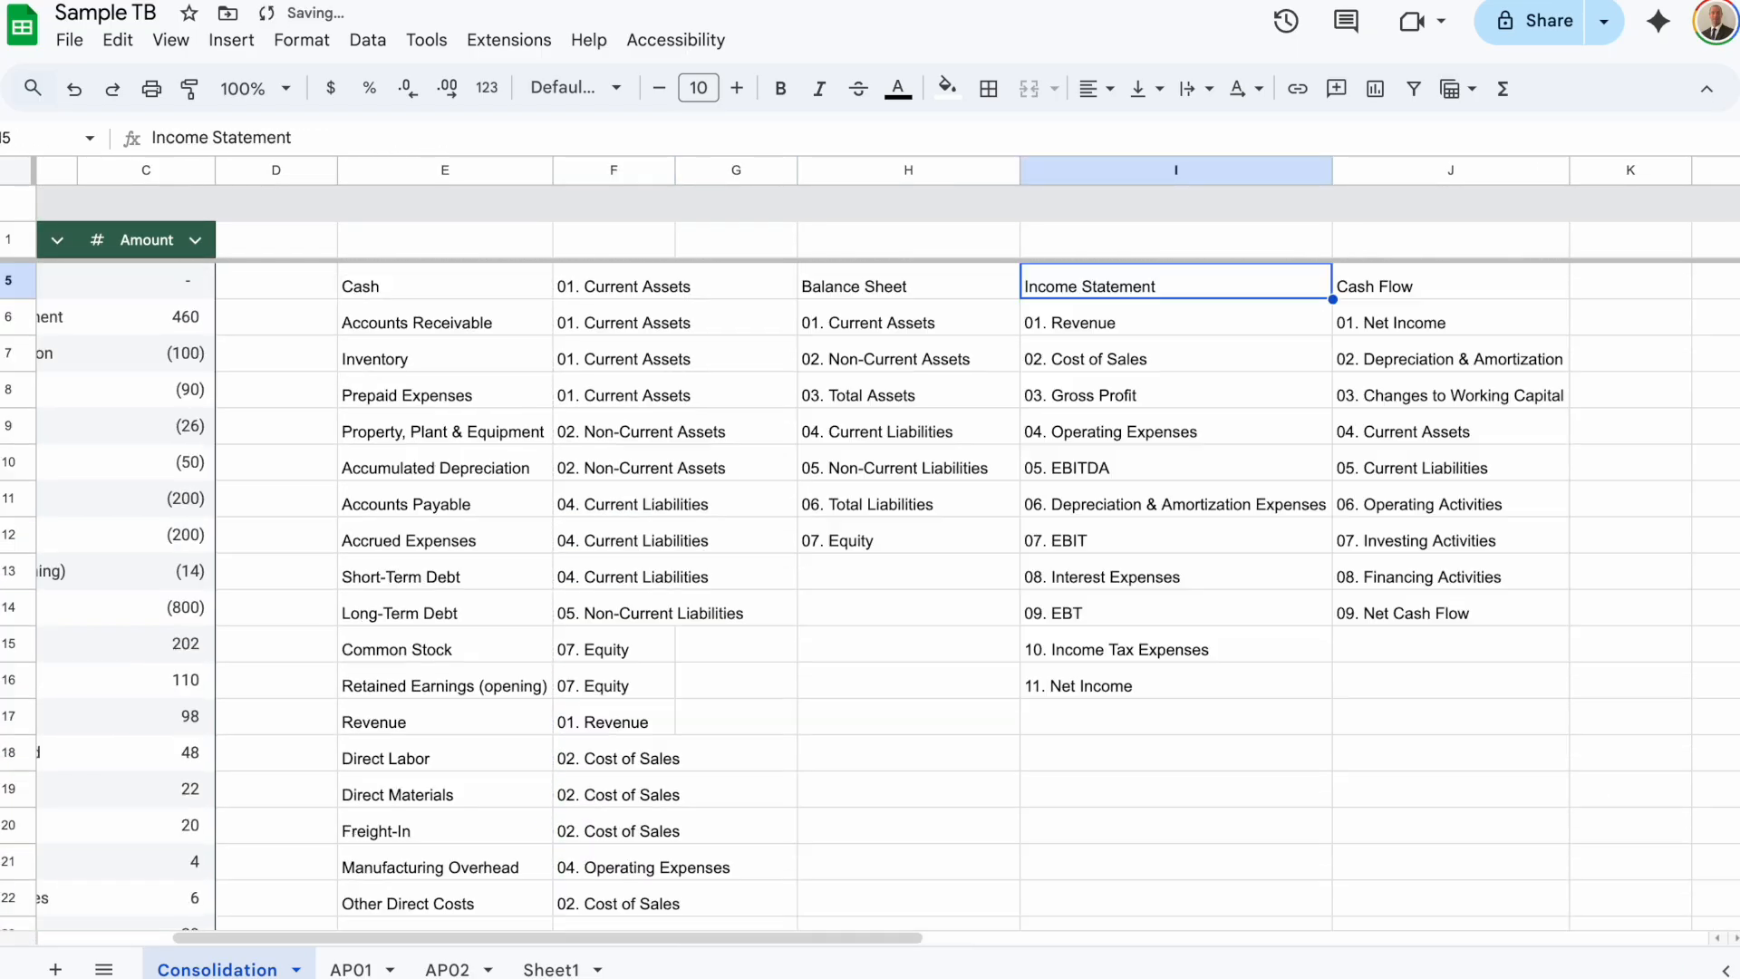
Fill the table's Mapping column with an array XLOOKUP of ConsolidatedTB[Account] in F5:F34, returning the matching categories from column G
scroll(451, 635, "up", 5)
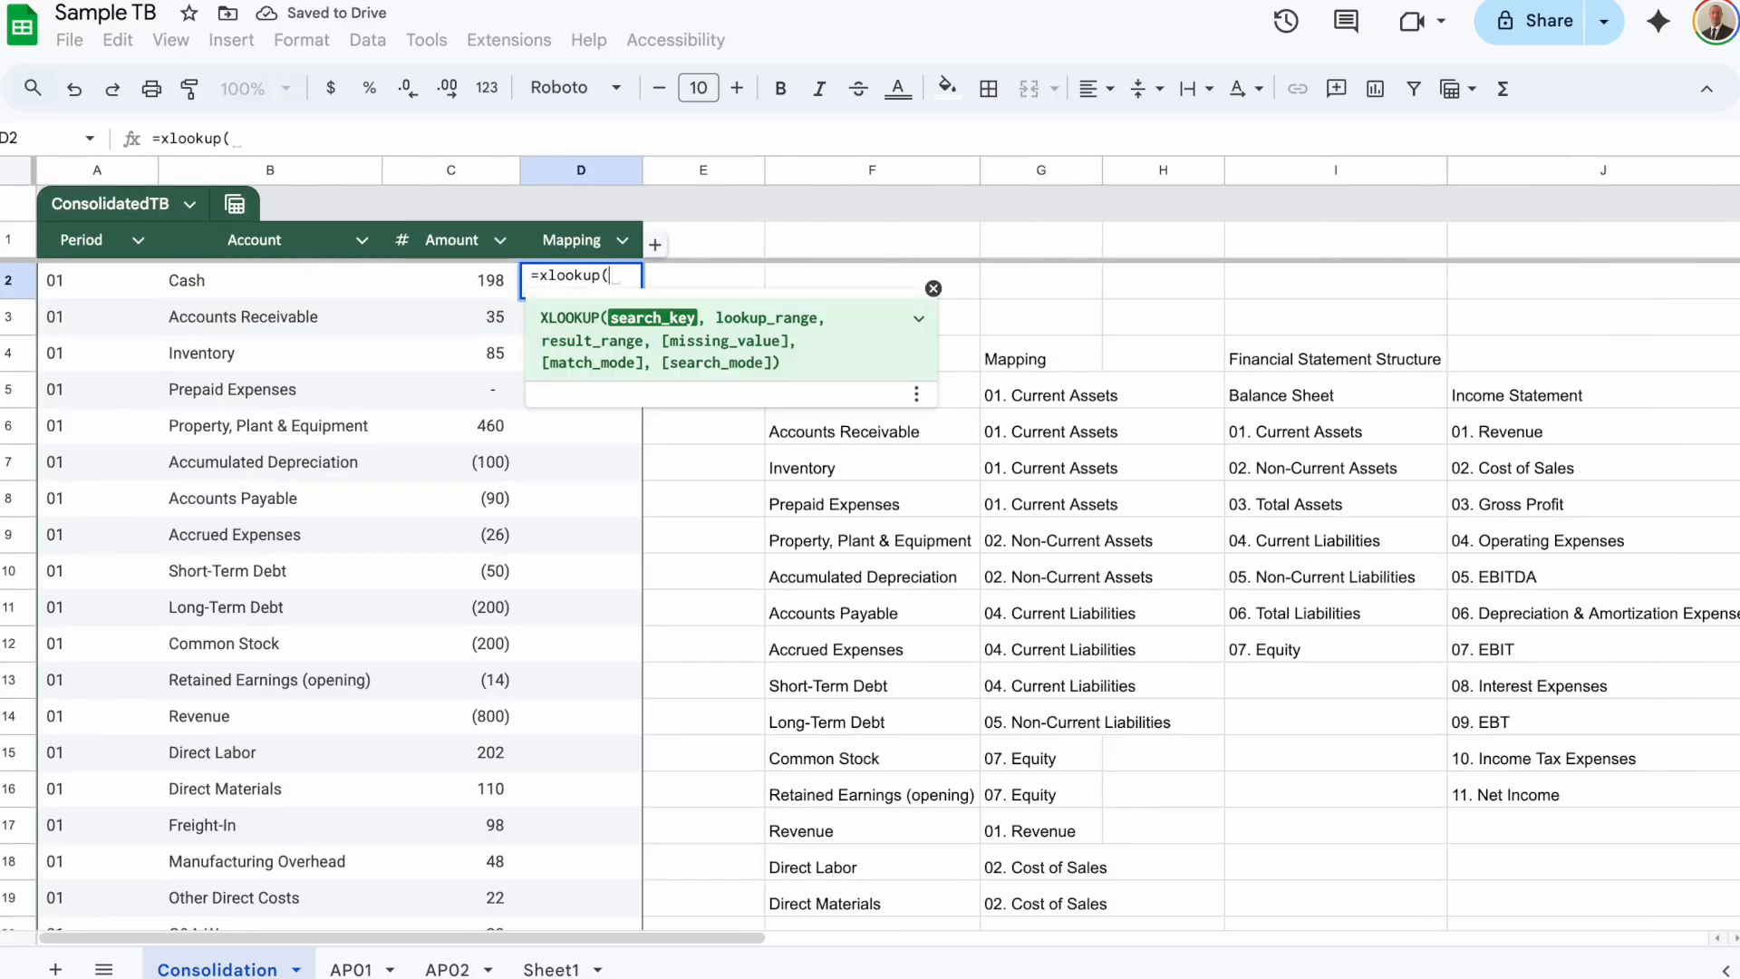
type("Account")
key("Down")
key("Down")
key("Tab")
type(",")
left_click(969, 399)
key("ctrl+shift+Down")
type(",")
key("ctrl+Up")
key("Down")
key("Right")
key("ctrl+shift+Down")
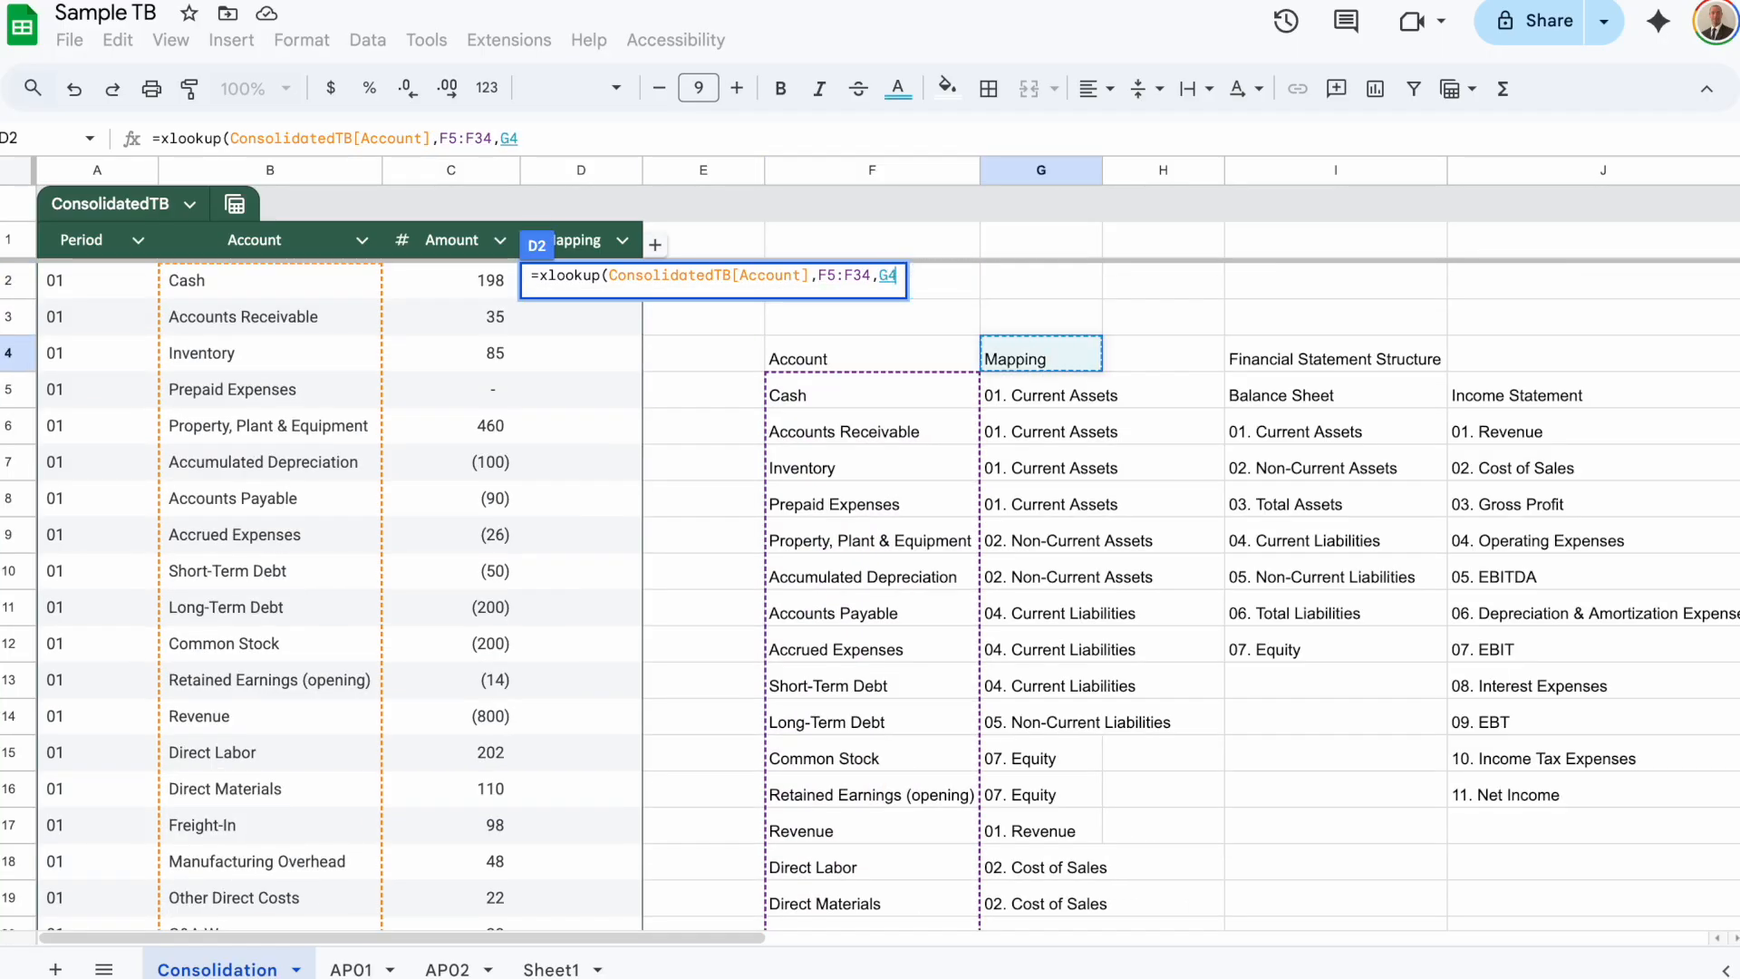
type(")")
key("ctrl+shift+Return")
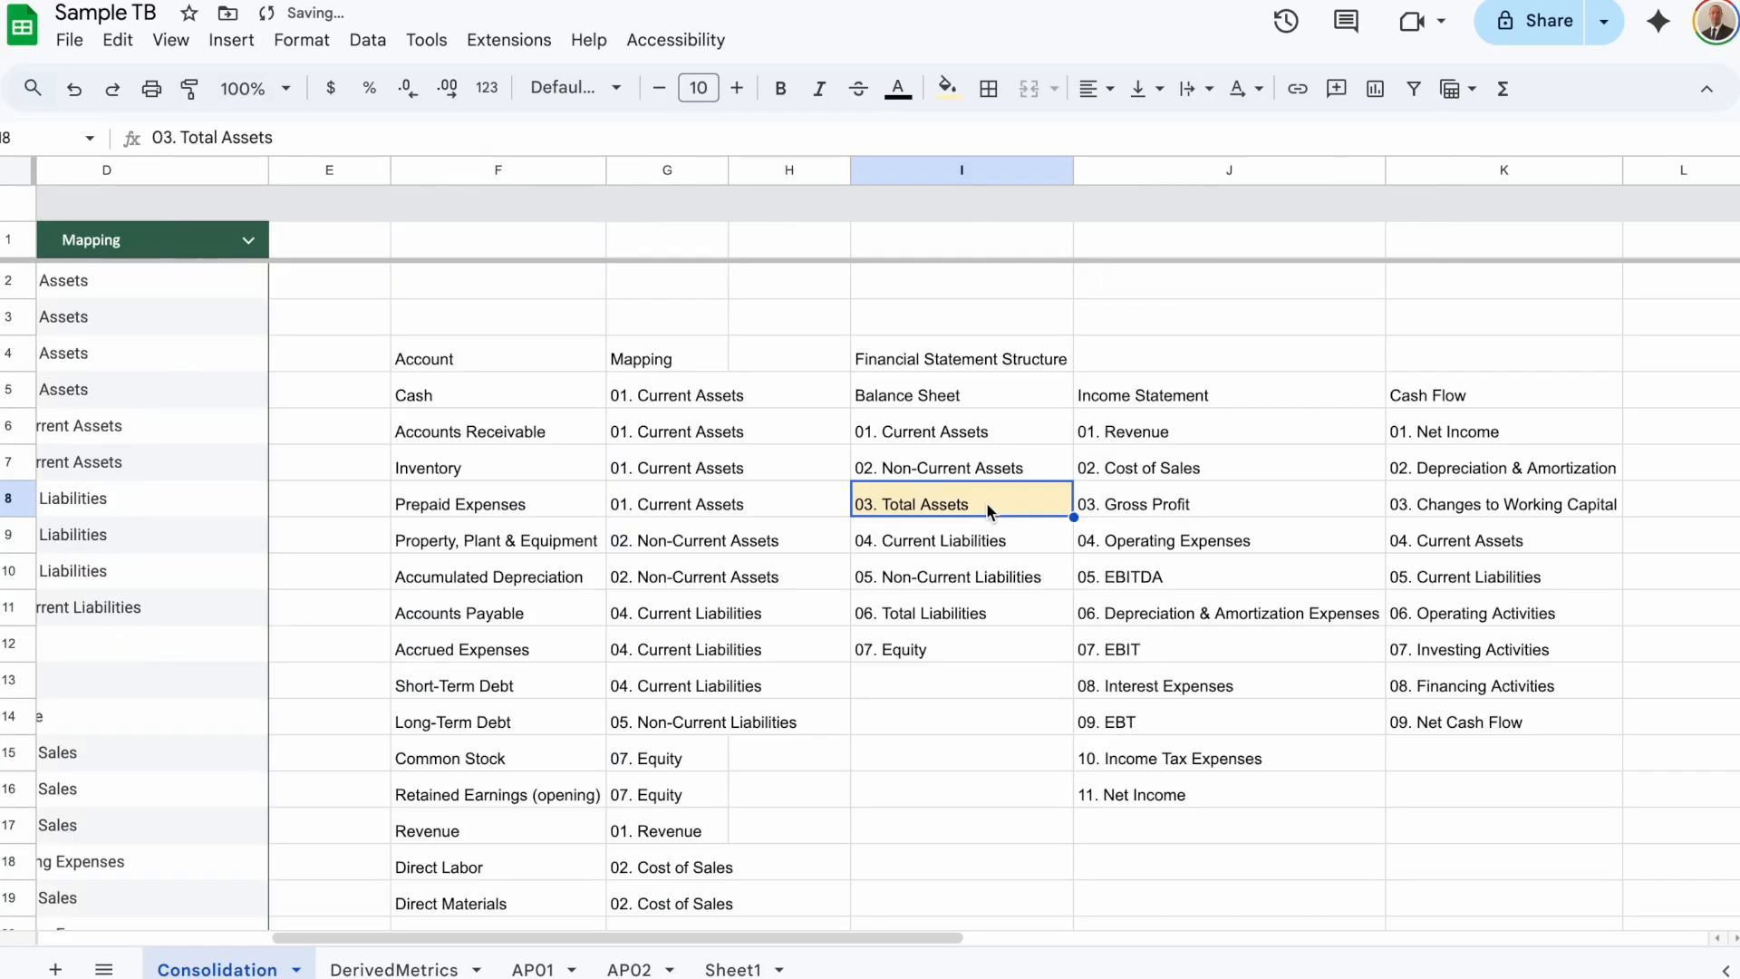
Highlight Total Liabilities and the derived Income Statement and Cash Flow lines with the same light yellow fill as Total Assets
left_click(961, 612)
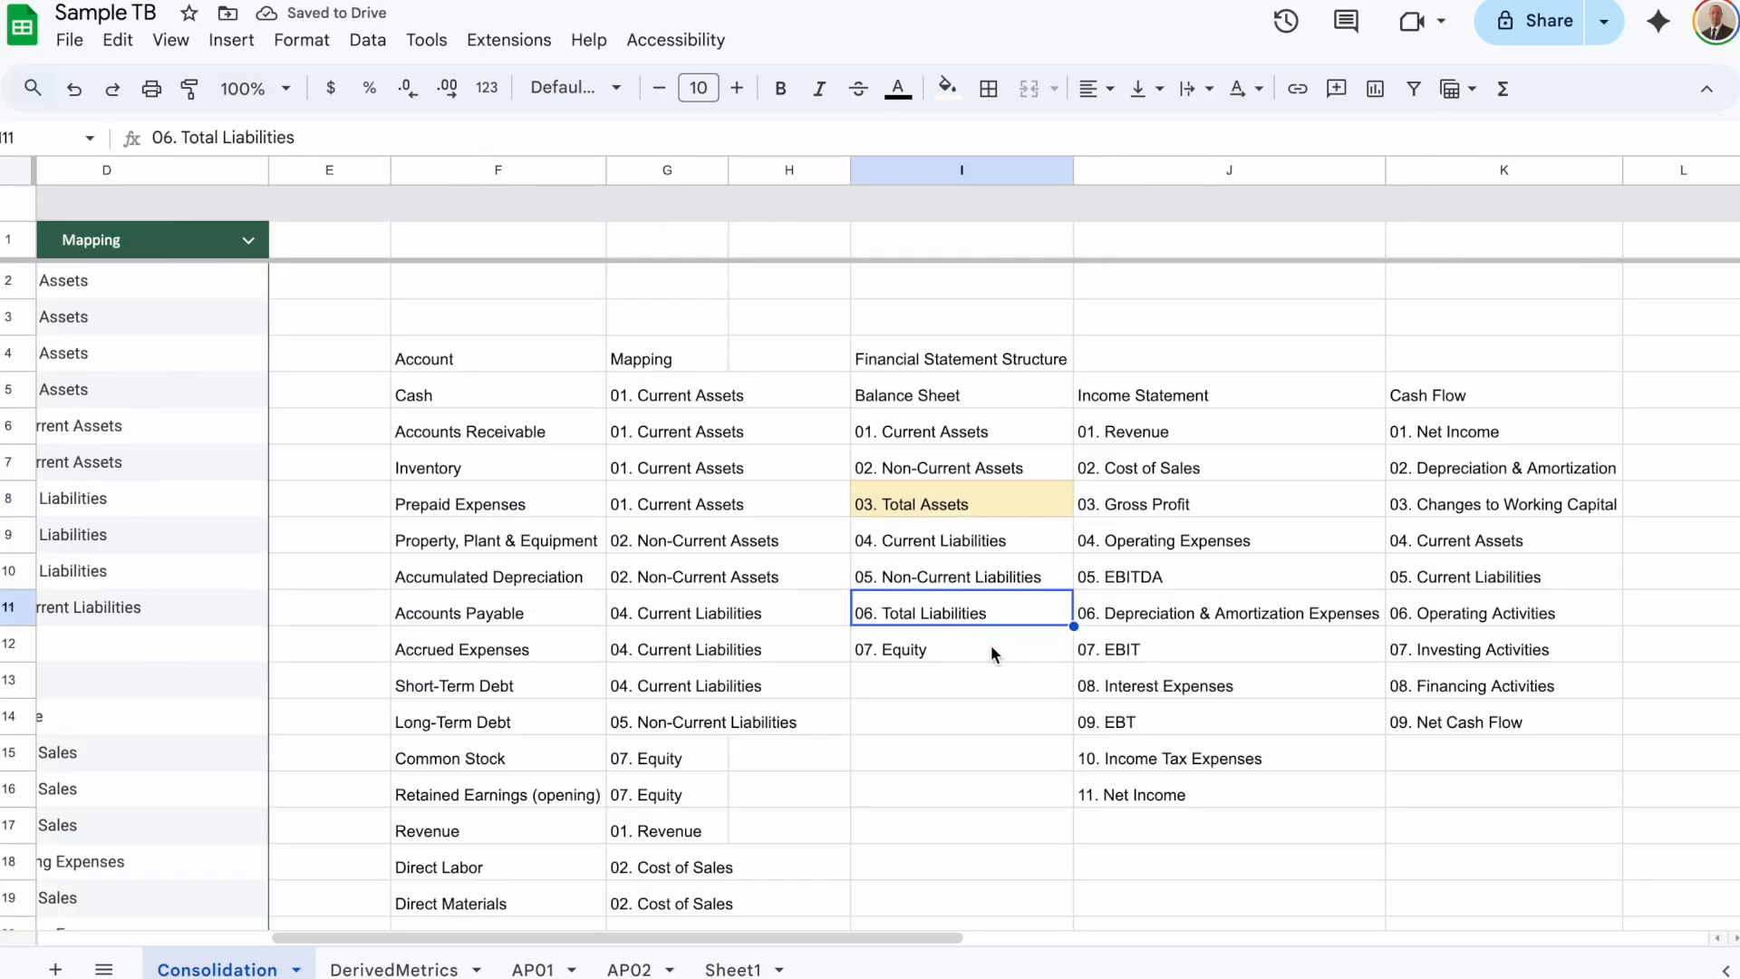
key("F4")
left_click(1229, 504)
left_click(1229, 576, "ctrl")
left_click(1163, 649, "ctrl")
left_click(1169, 721, "ctrl")
left_click(1170, 794, "ctrl")
left_click(1557, 500, "ctrl")
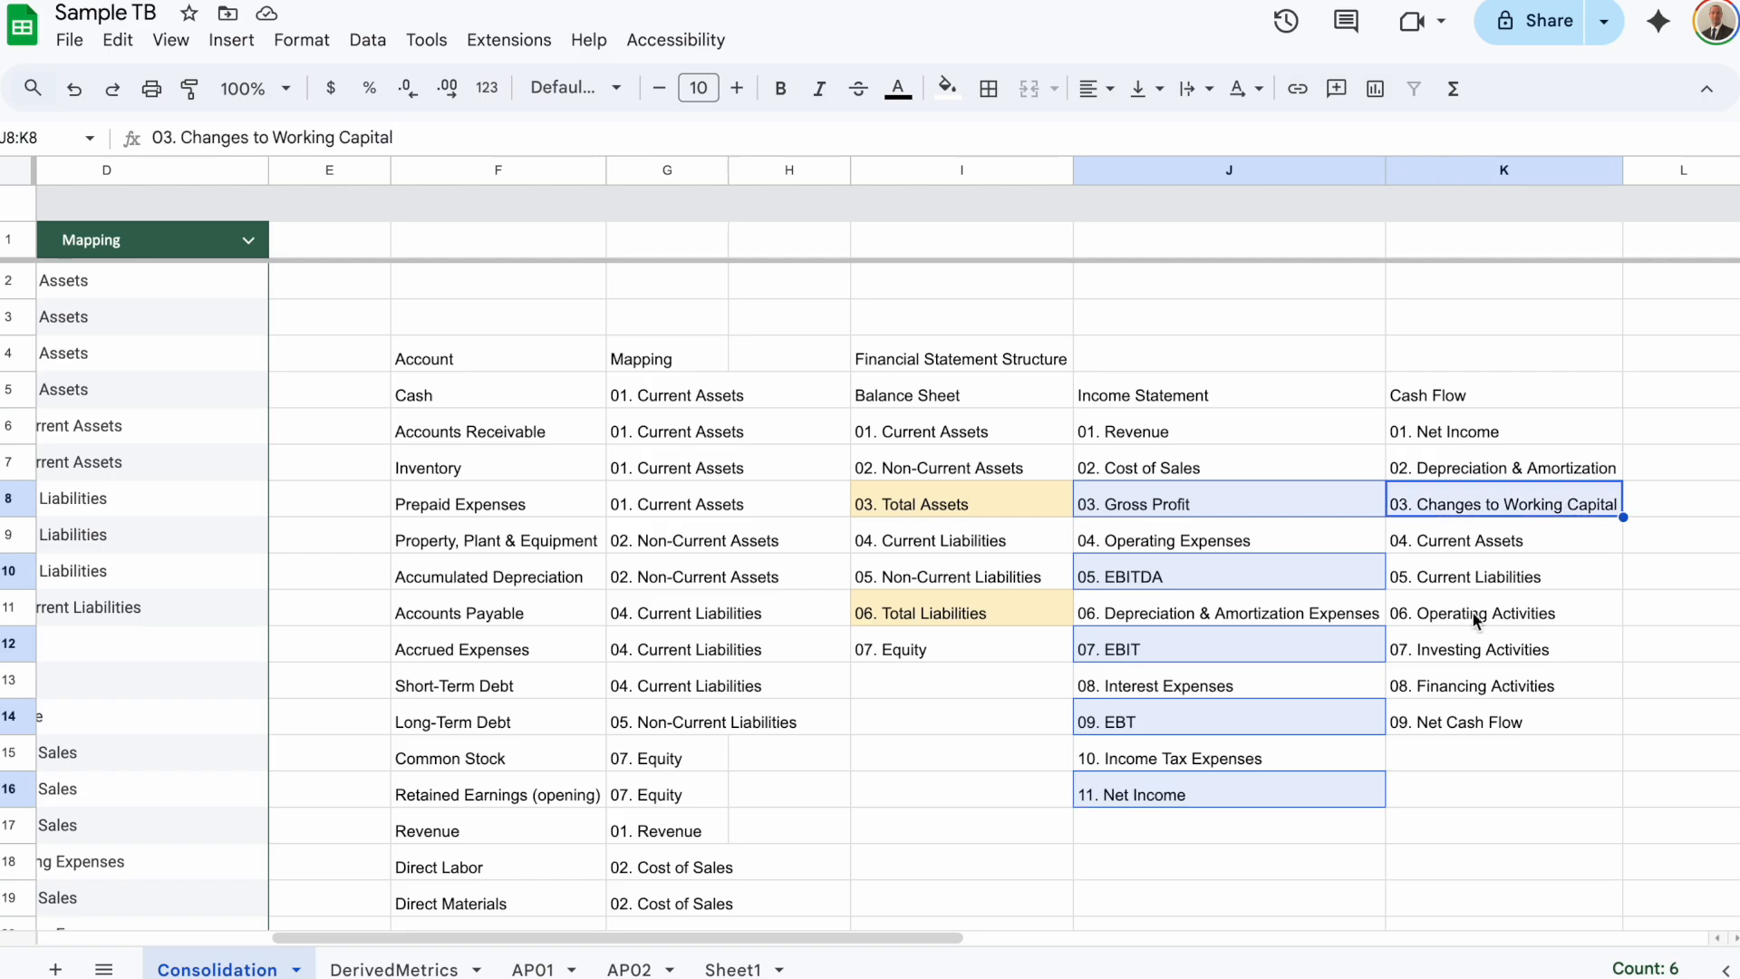
left_click(1486, 615, "ctrl")
left_click(1514, 656, "ctrl")
left_click(1518, 686, "ctrl")
left_click(1517, 721, "ctrl")
left_click(947, 88)
left_click(1035, 225)
On the DerivedMetrics sheet, enter 01. Current Assets and 02. Non-Current Assets above the Total Assets header
left_click(394, 969)
key("Right")
key("Right")
key("Down")
key("Left")
key("Up")
key("Up")
key("Up")
type("01. Current Assets 02. Non-Current Assets")
Enter 04. Current Liabilities and 05. Non-Current Liabilities above Total Liabilities, and 01. Revenue and 02. Cost of Sales above Gross Profit
key("Down")
key("Right")
key("Up")
type("04. Current Liabilities 05. Non-Current Liabilities")
key("Down")
key("Right")
key("Up")
type("01. Revenue 02. Cost of Sales")
Enter the operating, depreciation & amortization, interest and income tax expense categories in row 4 above EBITDA, EBIT, EBT and Net Income
key("Down")
key("Right")
key("Right")
type("06. Depreciation & Amortization Expenses  07. EBIT")
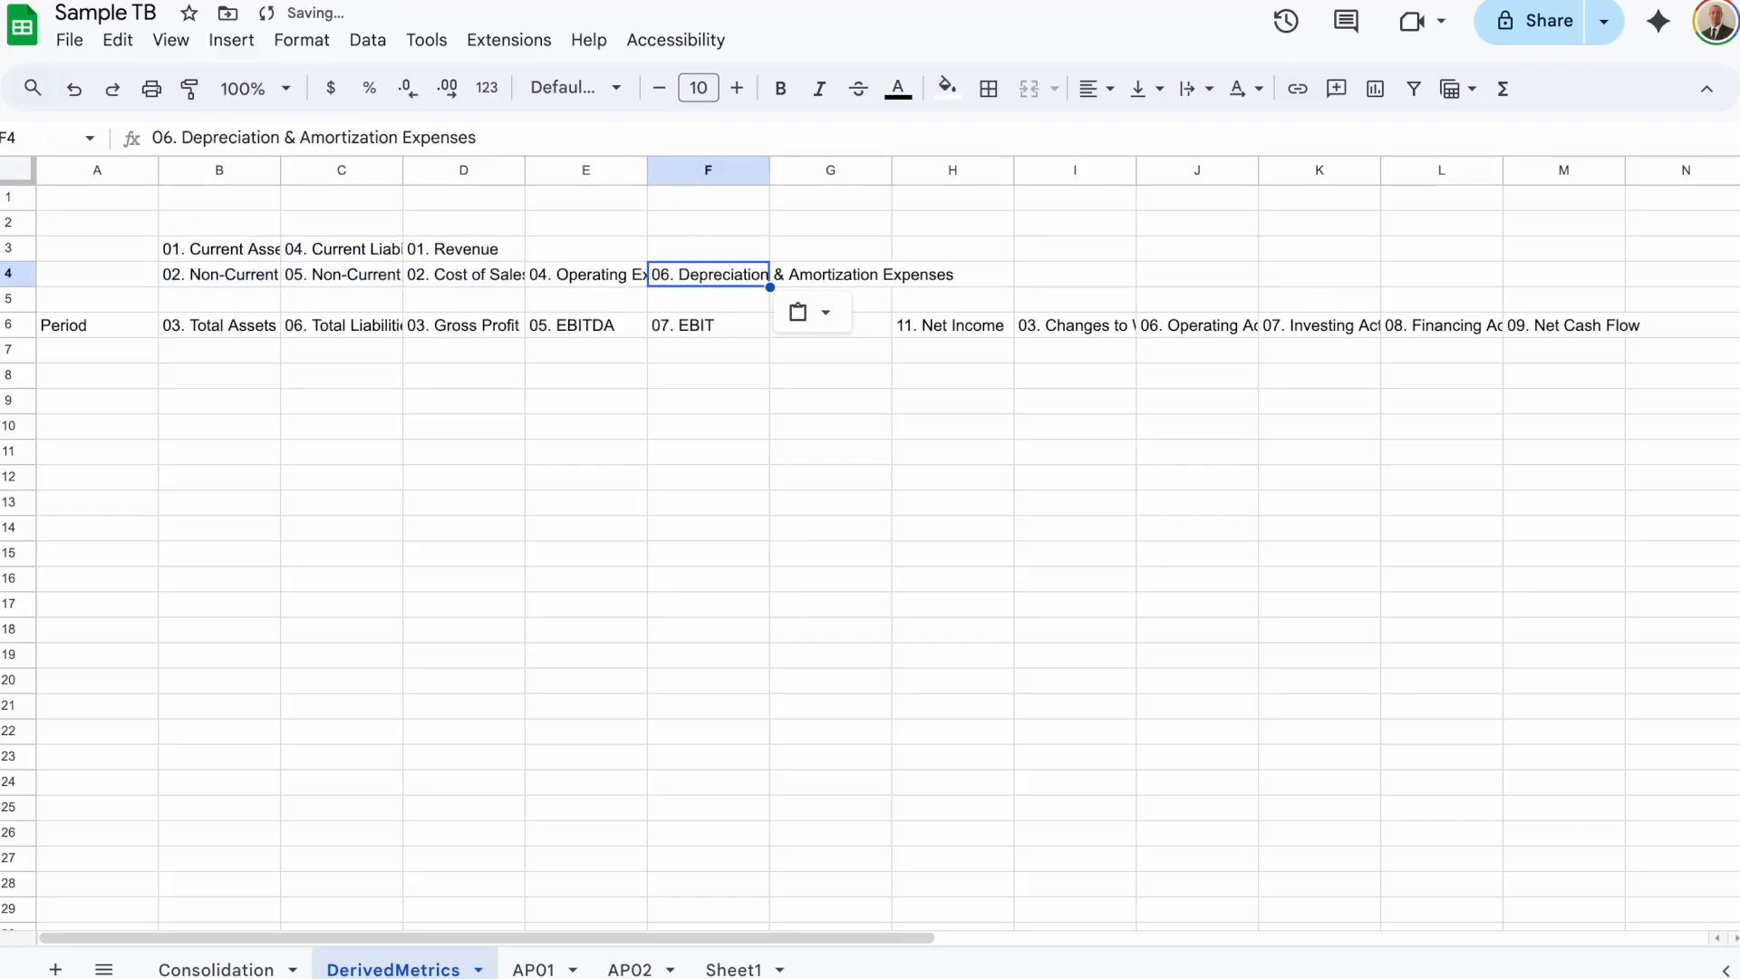
key("Right")
key("Right")
key("ctrl+v")
Enter 01. Net Income and 02. Depreciation & Amortization in J3:J4, and 04. Current Assets and 05. Current Liabilities in I3:I4
key("Right")
key("Right")
key("Up")
key("ctrl+v")
key("Left")
type("04. Current Assets 05. Current Liabilities")
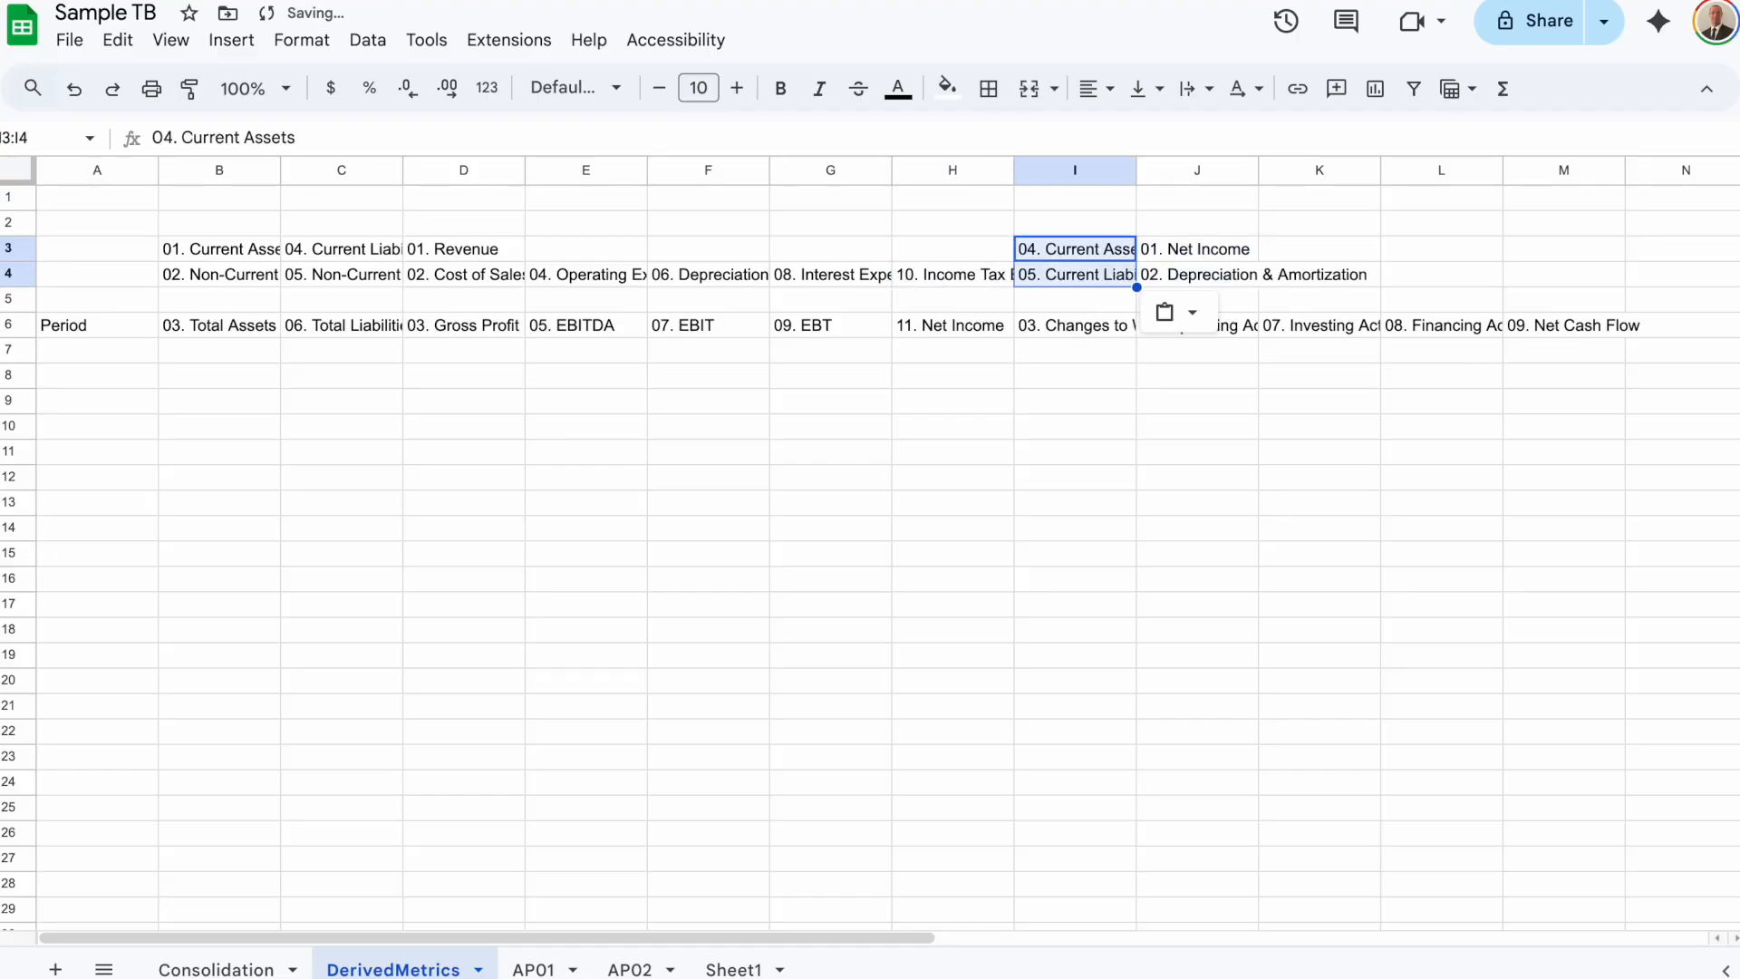
List the unique periods below the Period header with =UNIQUE(ConsolidatedTB[Period])
left_click(97, 349)
type("=uni")
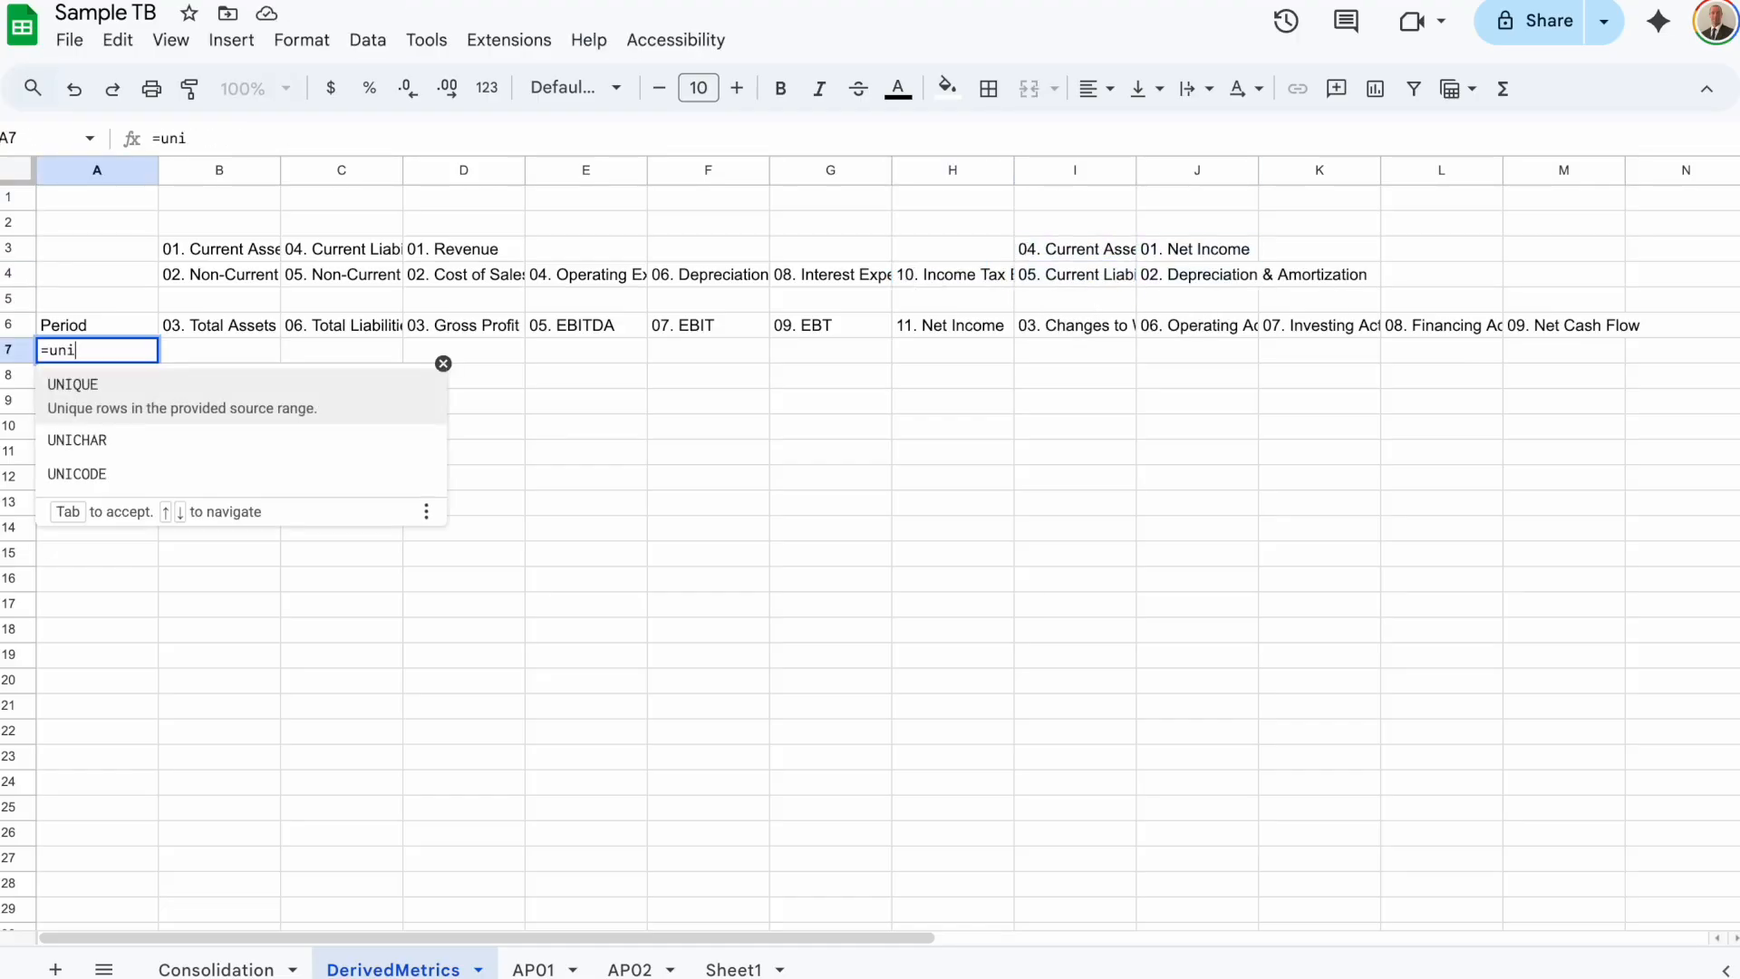
key("Tab")
type("conso")
key("Down")
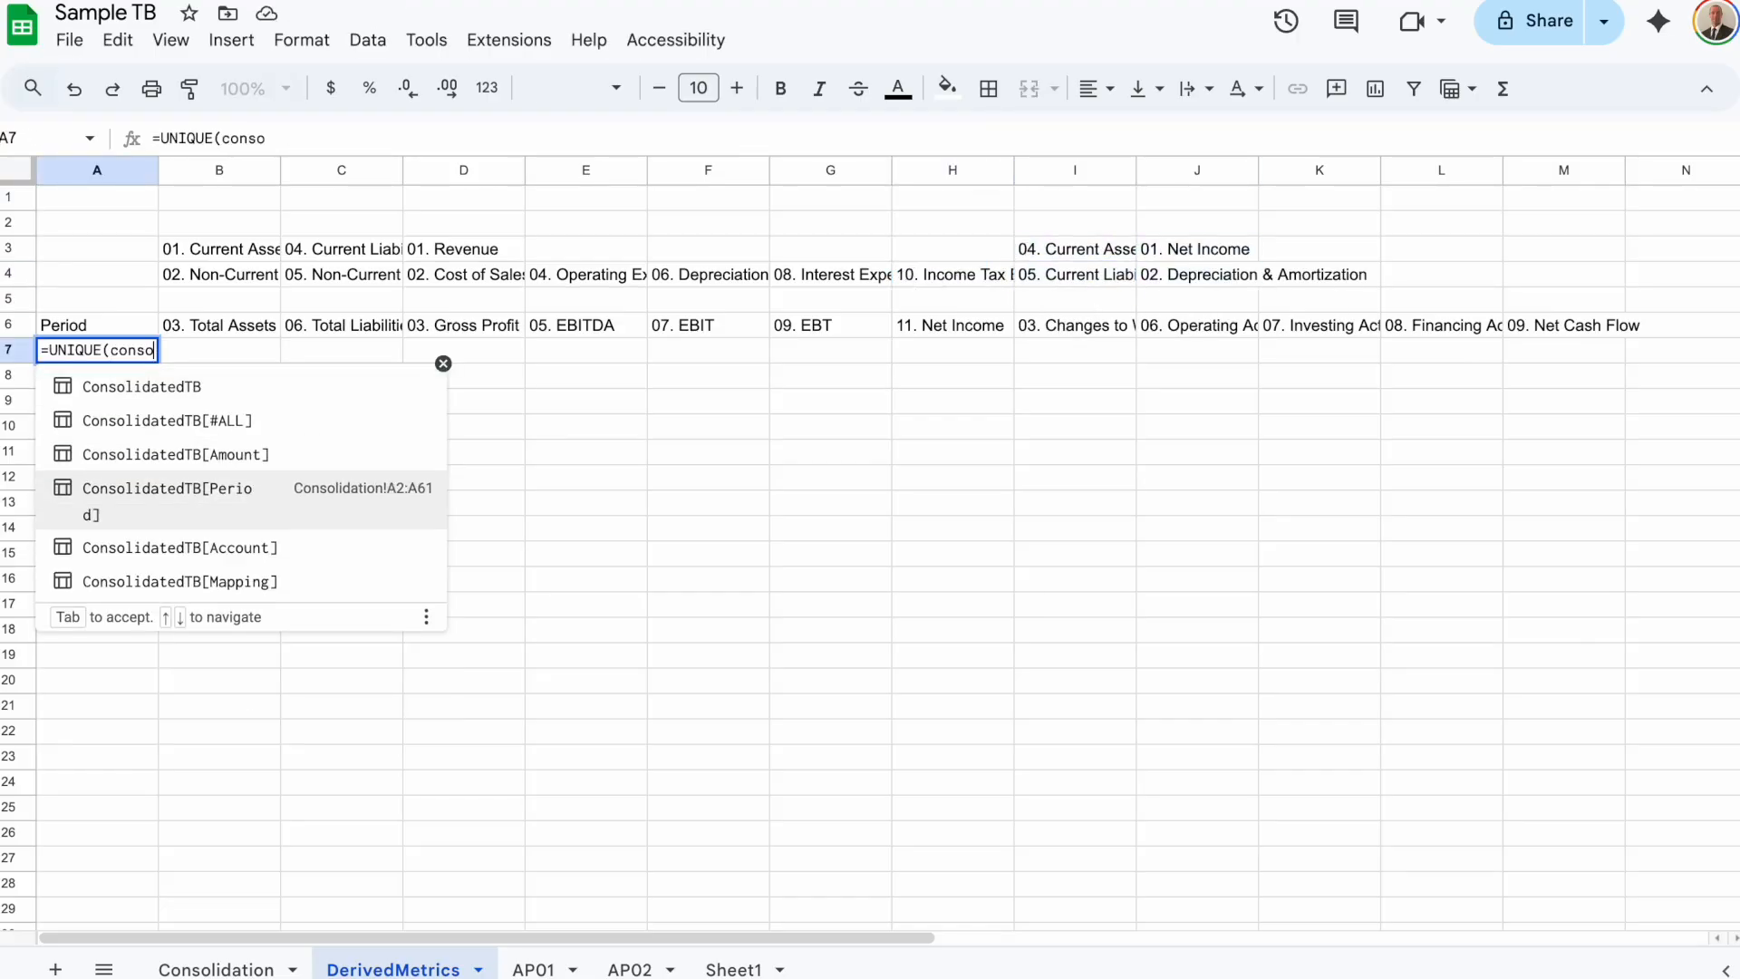
key("Tab")
key("Tab")
Enter a Total Assets SUMIF in B7 matching ConsolidatedTB[Period]&ConsolidatedTB[Mapping] to a7:a&B3 and summing ConsolidatedTB[Amount]
type("=sumif(conso")
key("Down")
key("Down")
key("Tab")
type("&")
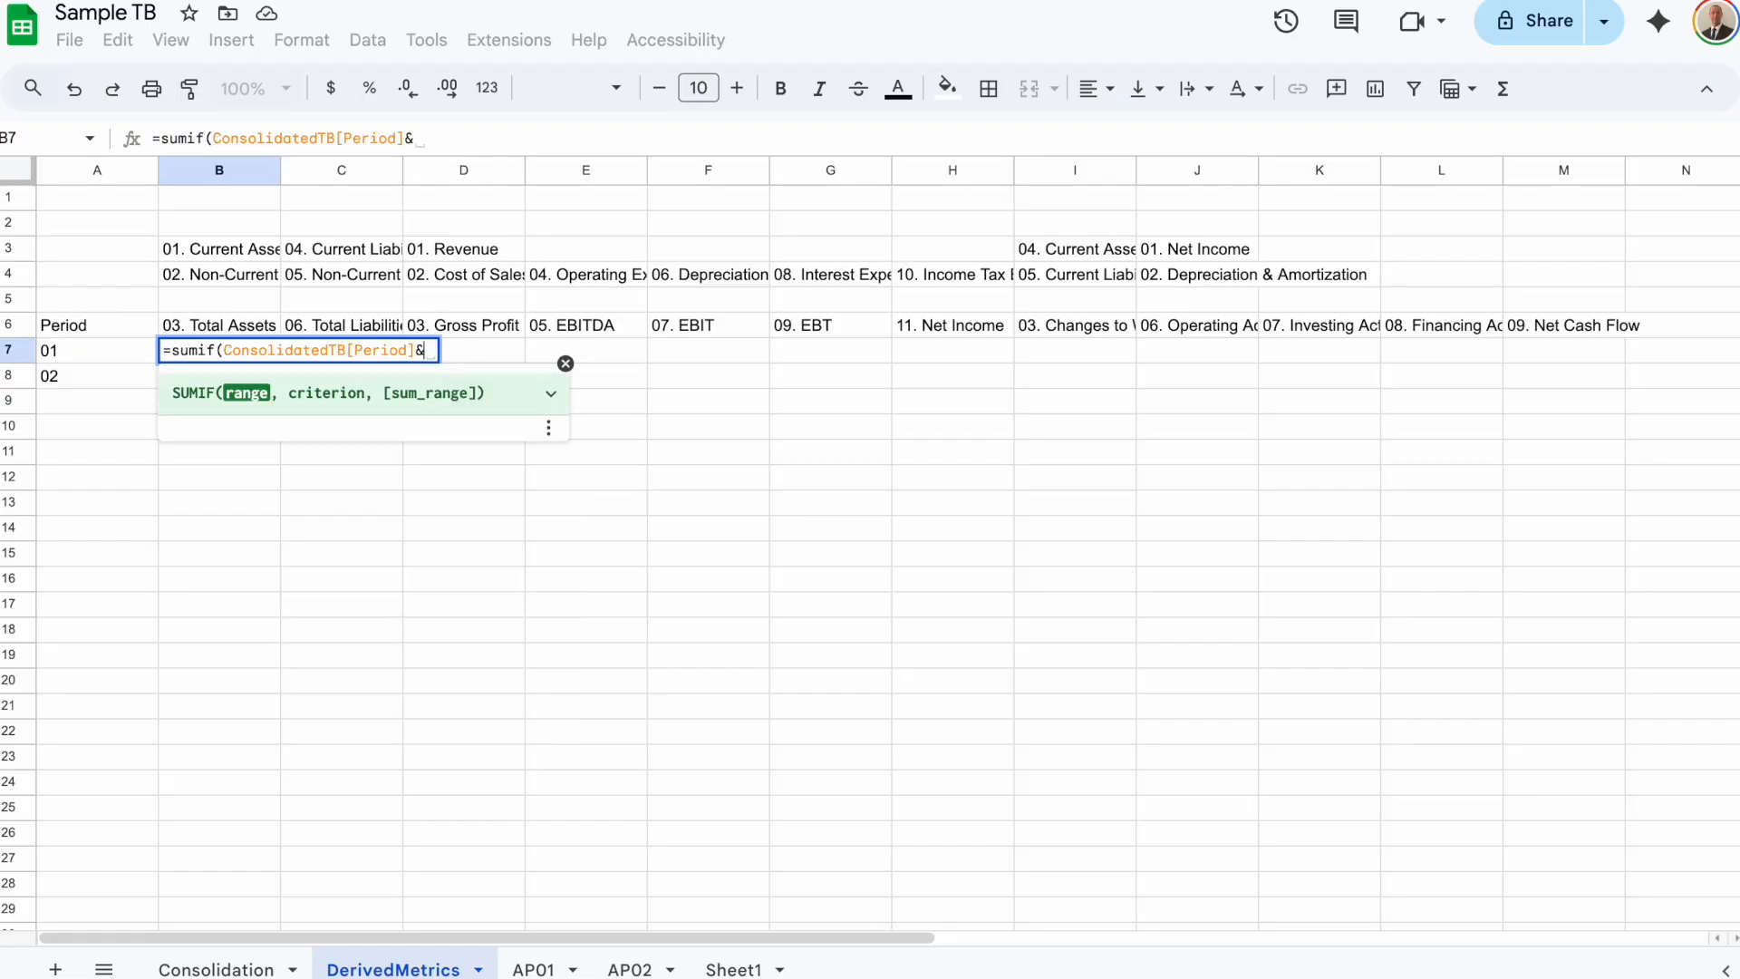
type("ConsolidatedTB[Mapping],a7:a&")
key("Up")
key("Up")
key("Up")
key("Up")
type(",a7:a&B3,ConsolidatedTB[Amount])")
Append a subtracted copy of the SUMIF to the B7 formula and turn the whole formula into an ArrayFormula
left_click_drag(893, 139, 160, 105)
key("ctrl+c")
left_click(904, 352)
type("-")
key("ctrl+v")
left_click(1436, 351)
key("ctrl+shift+Return")
Wrap the B7 formula in array_constrain with counta(a7:a) rows and 1 column, and add the two SUMIFs instead of subtracting
left_click(171, 351)
type("array_constrain(")
left_click(336, 369)
type(",counta(a7:a),1)")
left_click(1165, 351)
key("BackSpace")
type("+")
key("Return")
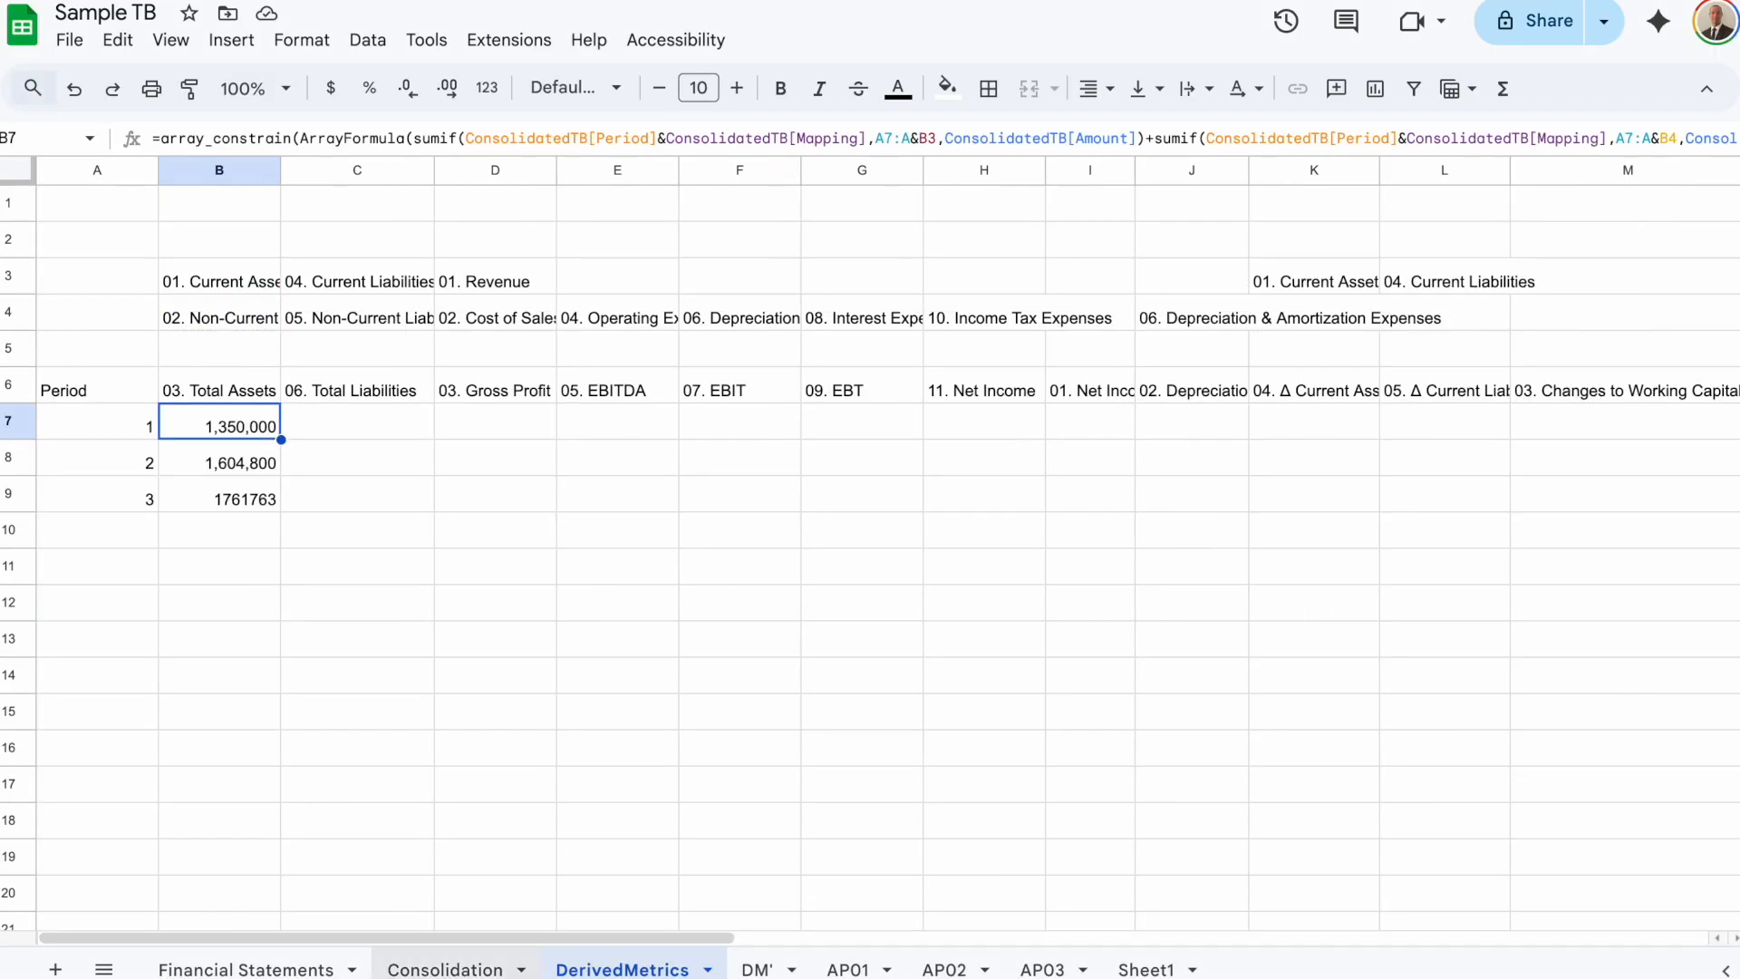
Lock the B7 period range as $A7:$A, copy the formula to Total Liabilities in C7, and check both against the Consolidation amounts
left_click(446, 969)
left_click_drag(486, 287, 471, 456)
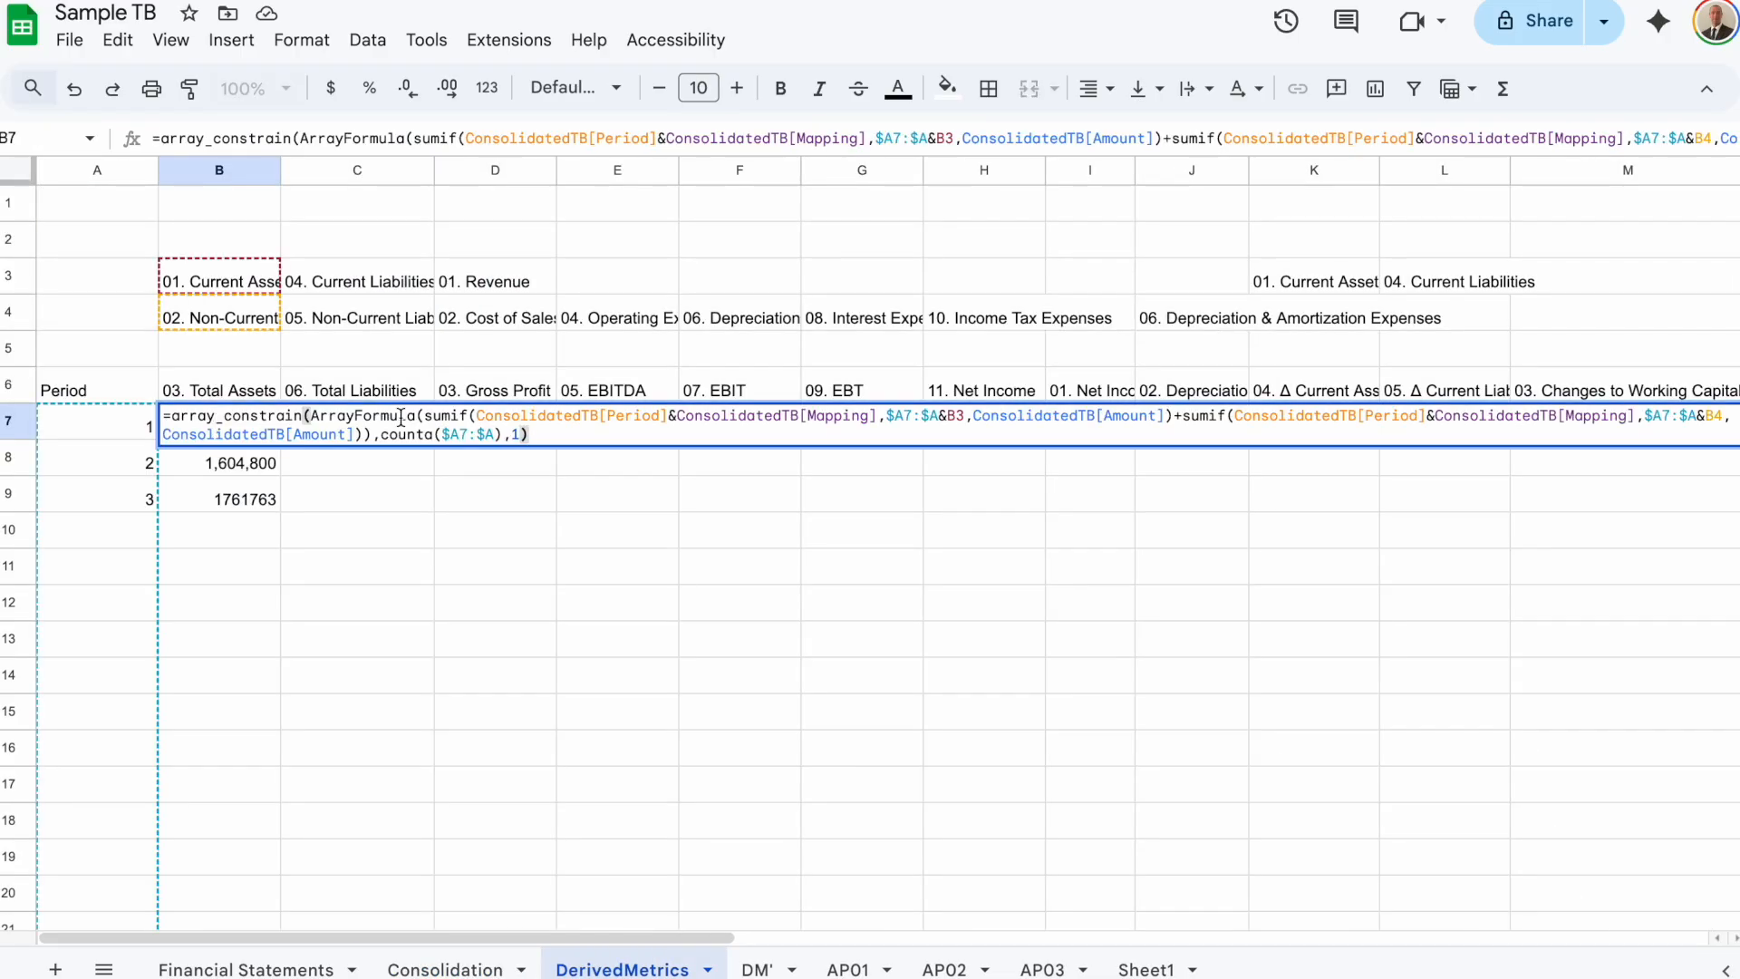
key("Return")
key("ctrl+c")
left_click(340, 427)
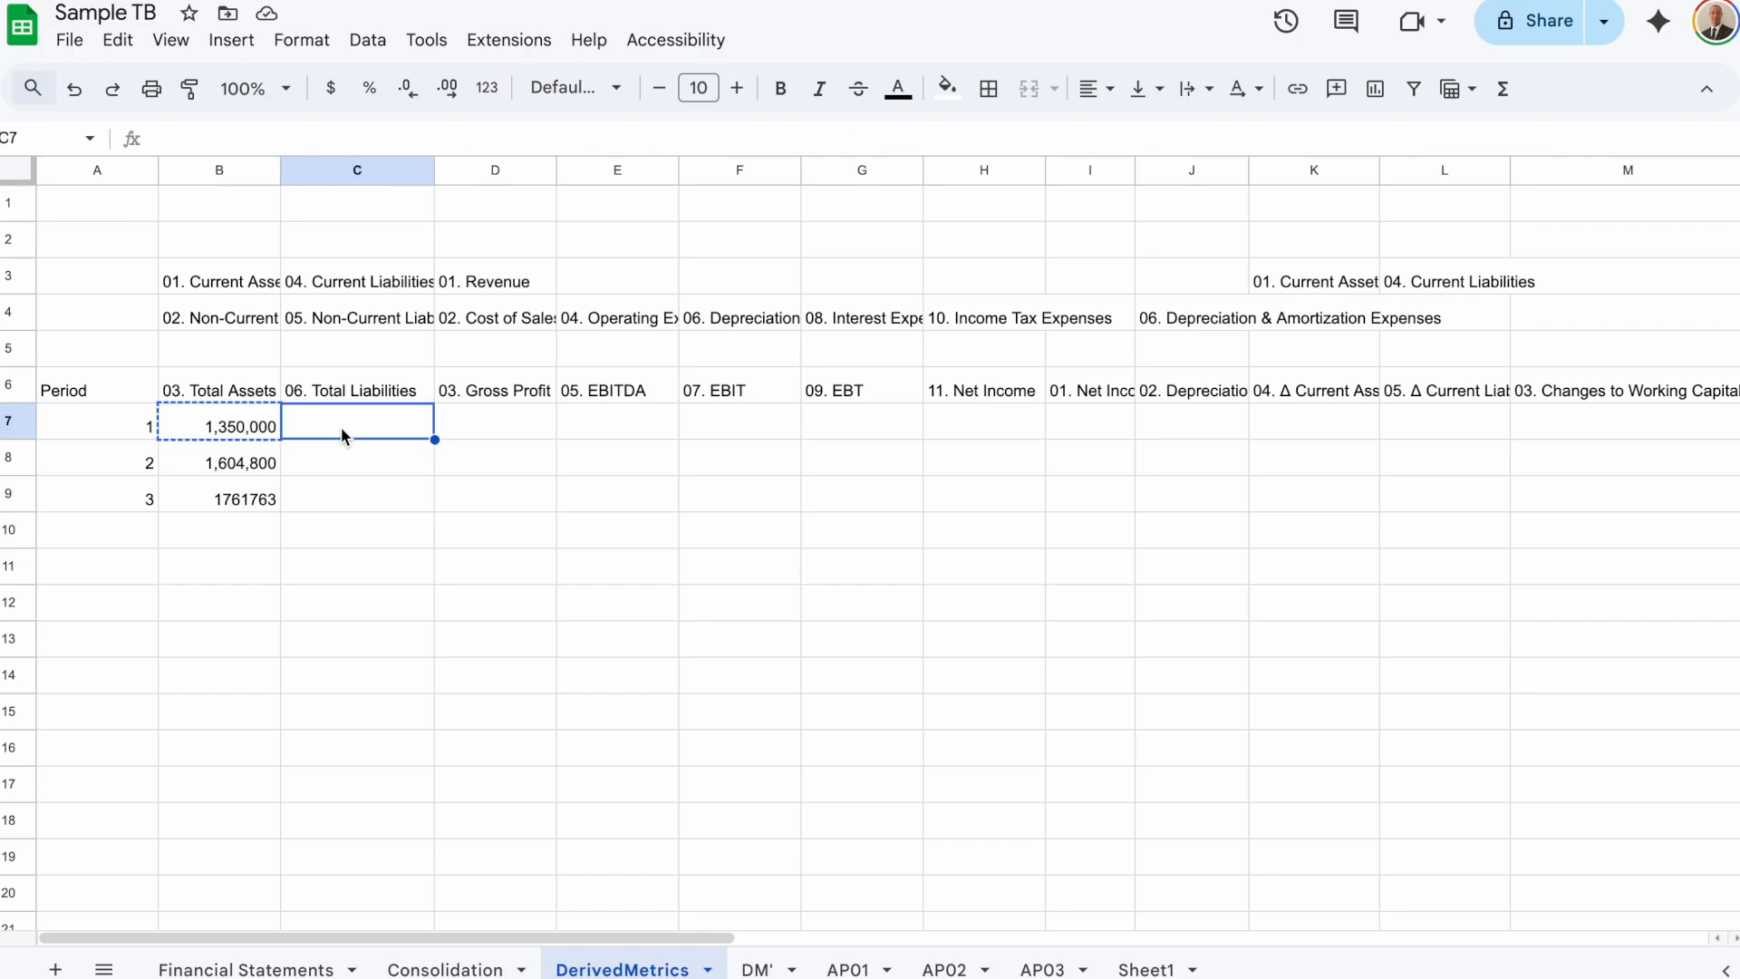
key("ctrl+v")
double_click(348, 422)
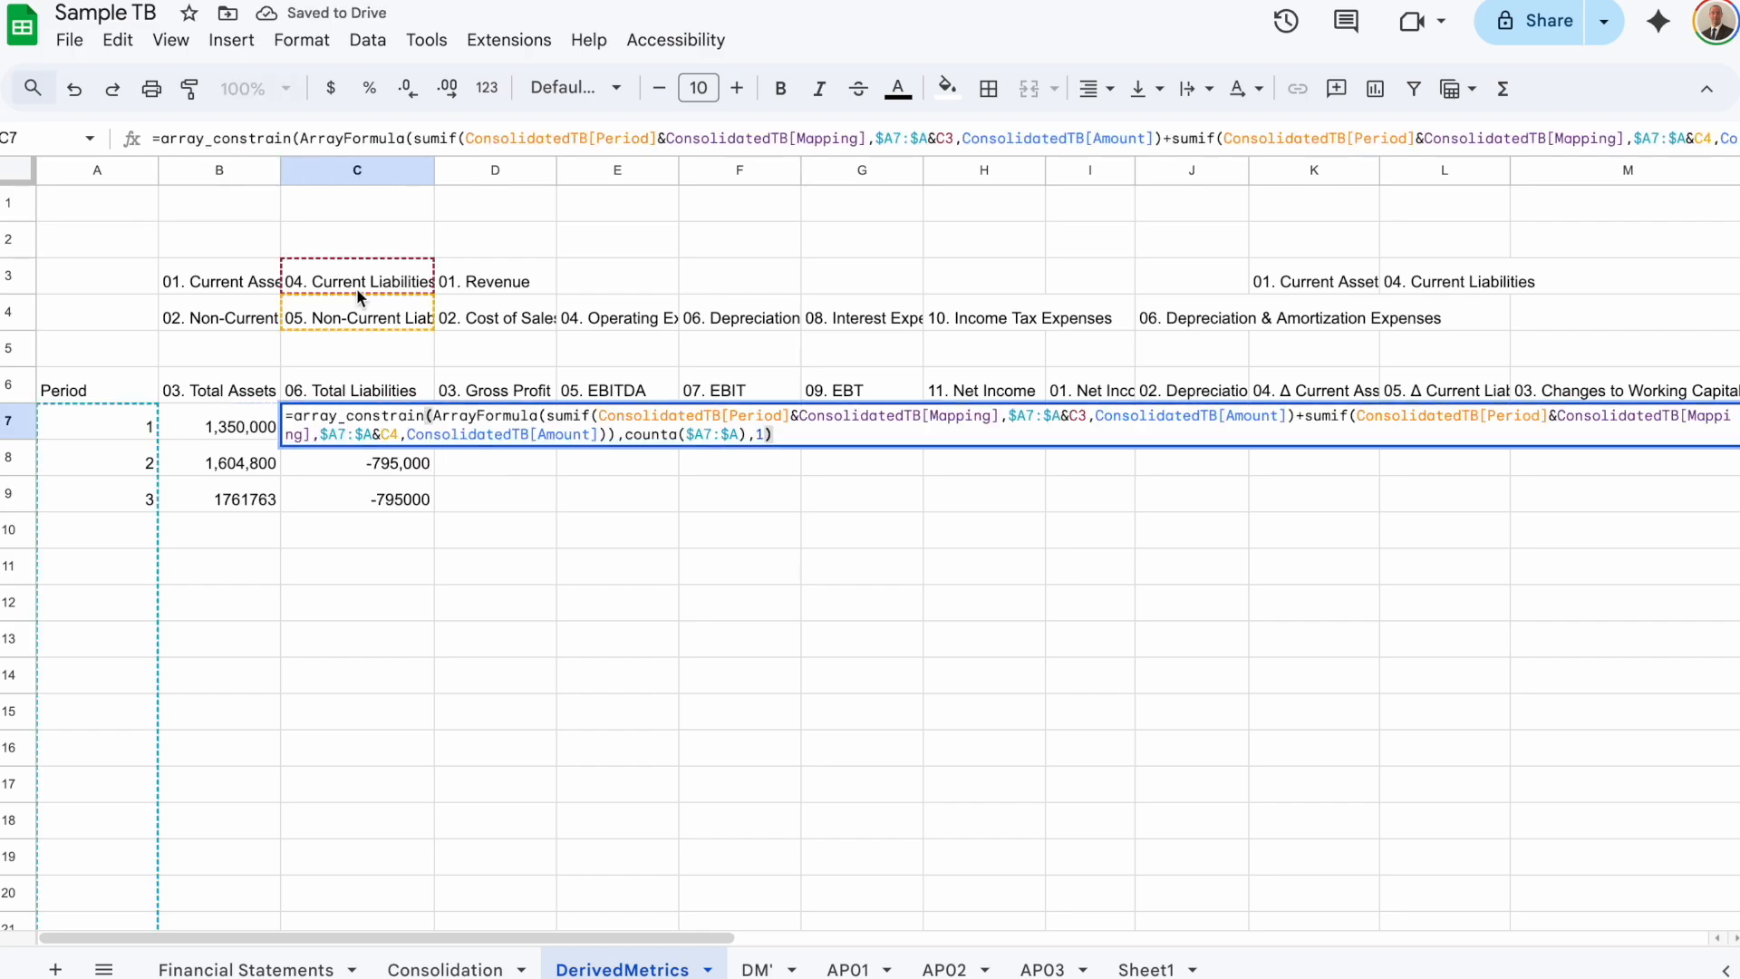
key("Return")
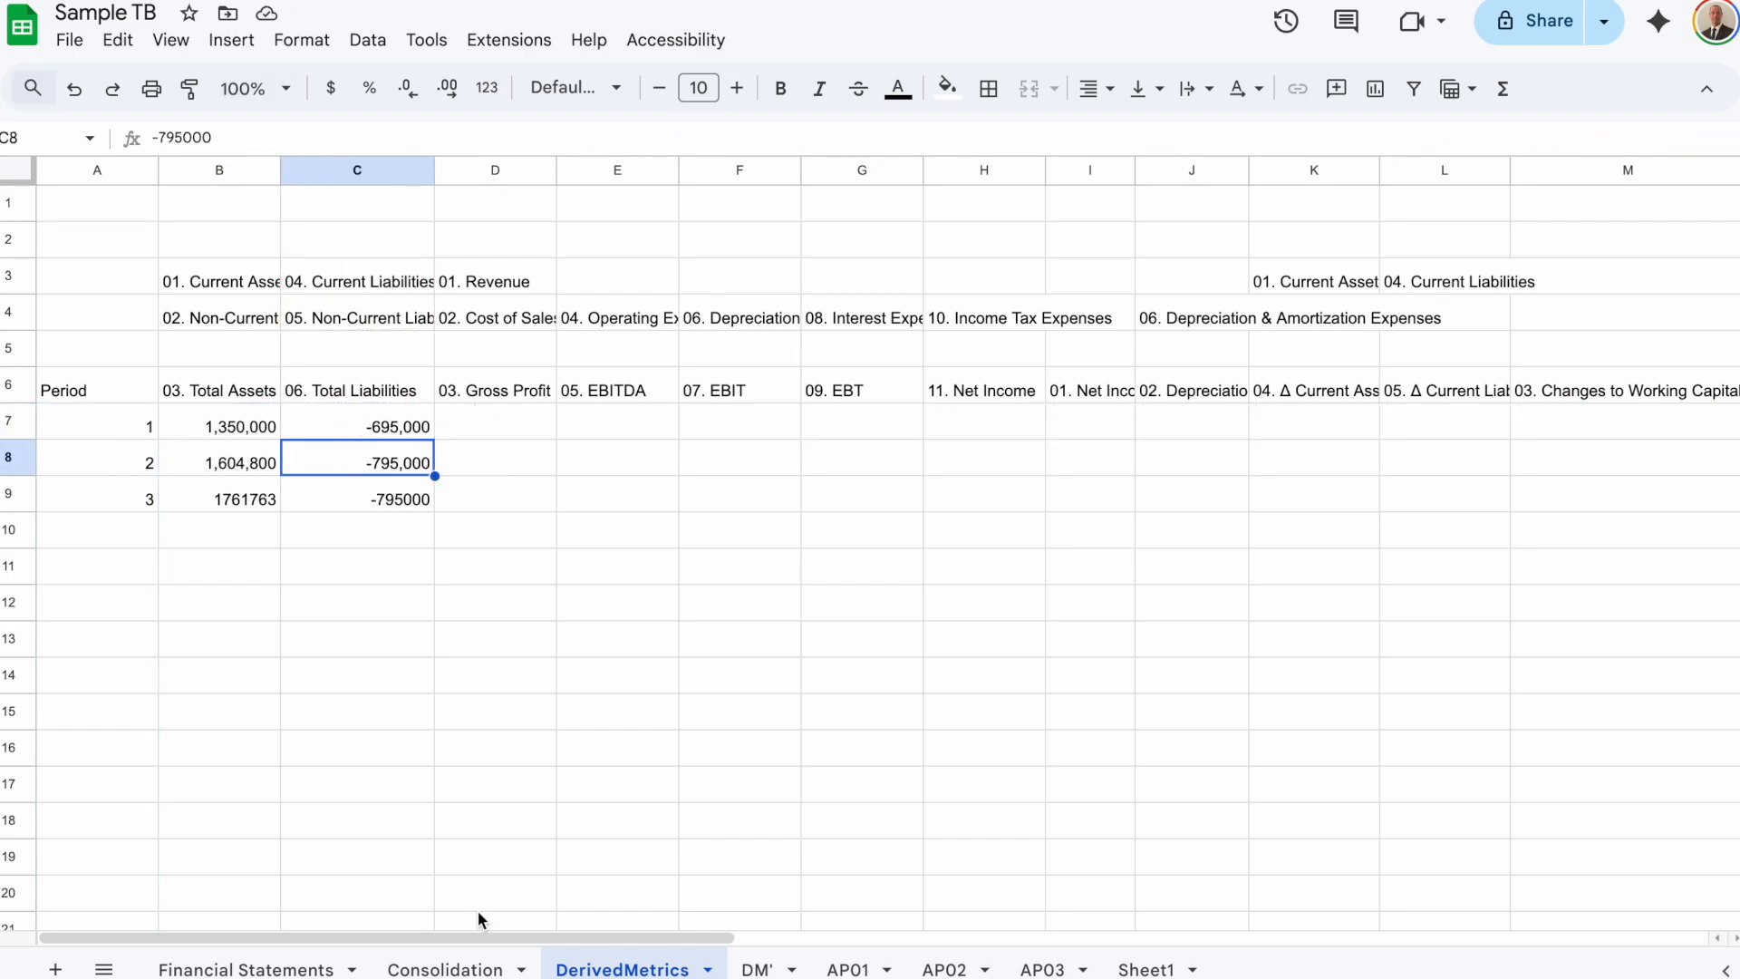
left_click(447, 969)
left_click_drag(443, 503, 475, 606)
Copy the C7 formula to Gross Profit in D7, make it -1*Revenue minus Cost of Sales, and check it against the Consolidation amounts
left_click(624, 968)
left_click(352, 423)
key("ctrl+c")
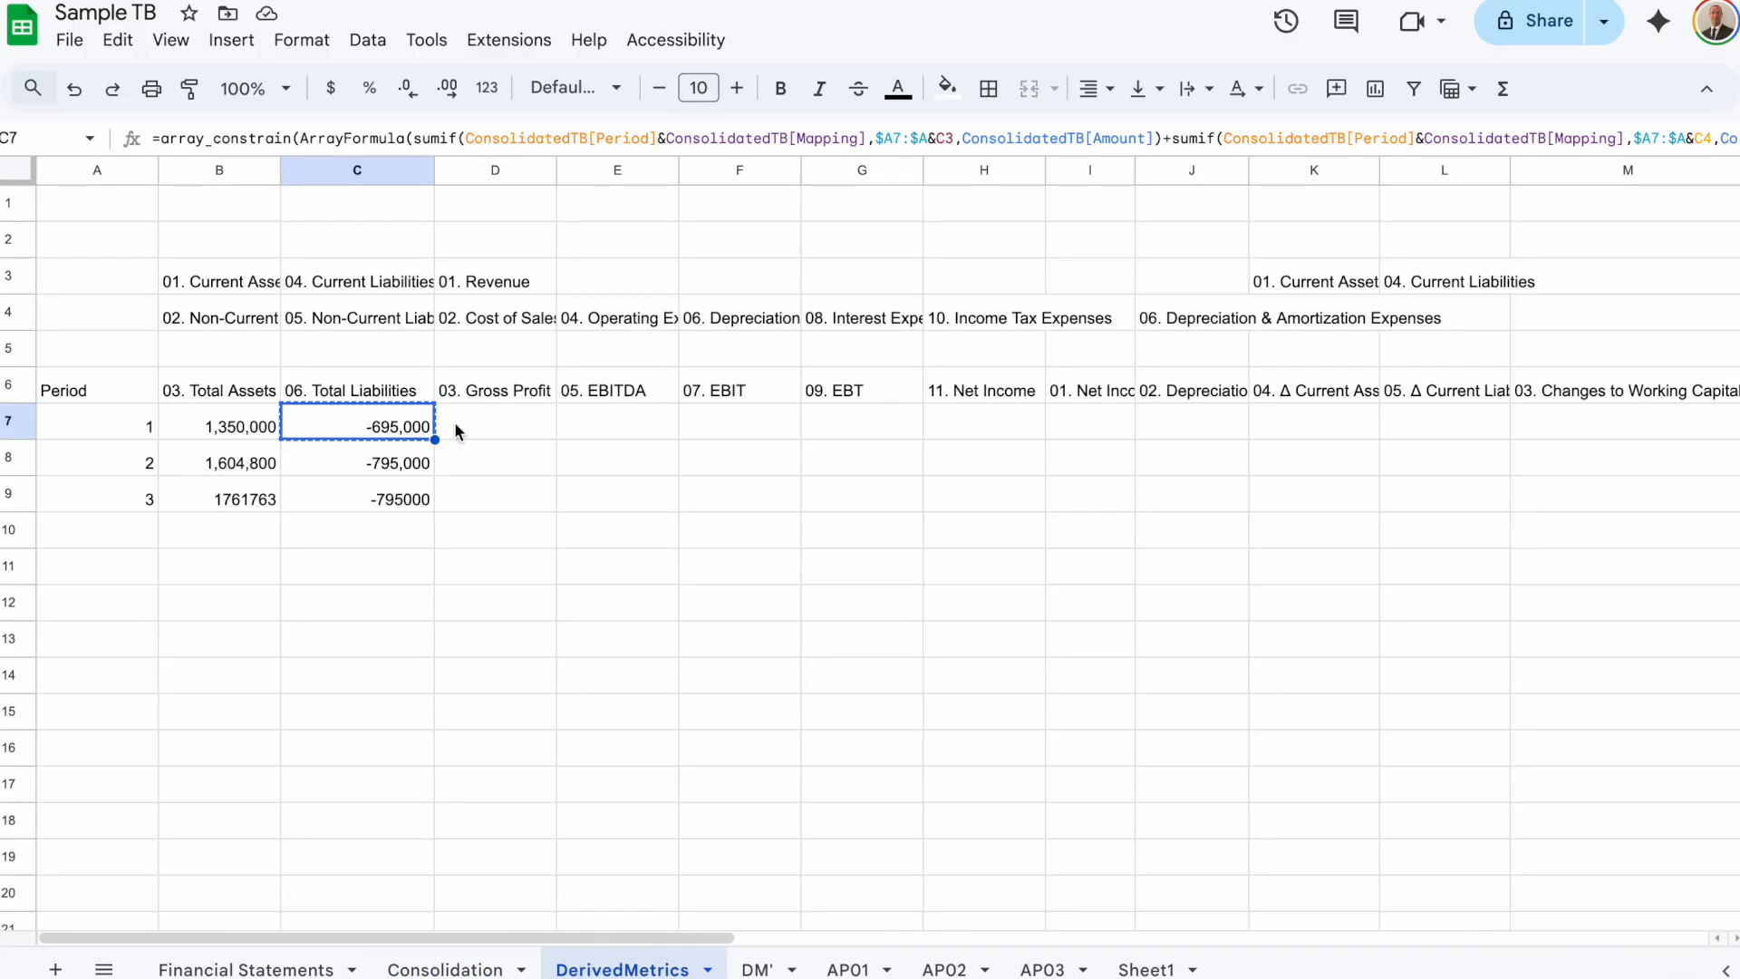
left_click(493, 423)
key("ctrl+v")
double_click(493, 422)
left_click(1458, 417)
key("BackSpace")
type("-")
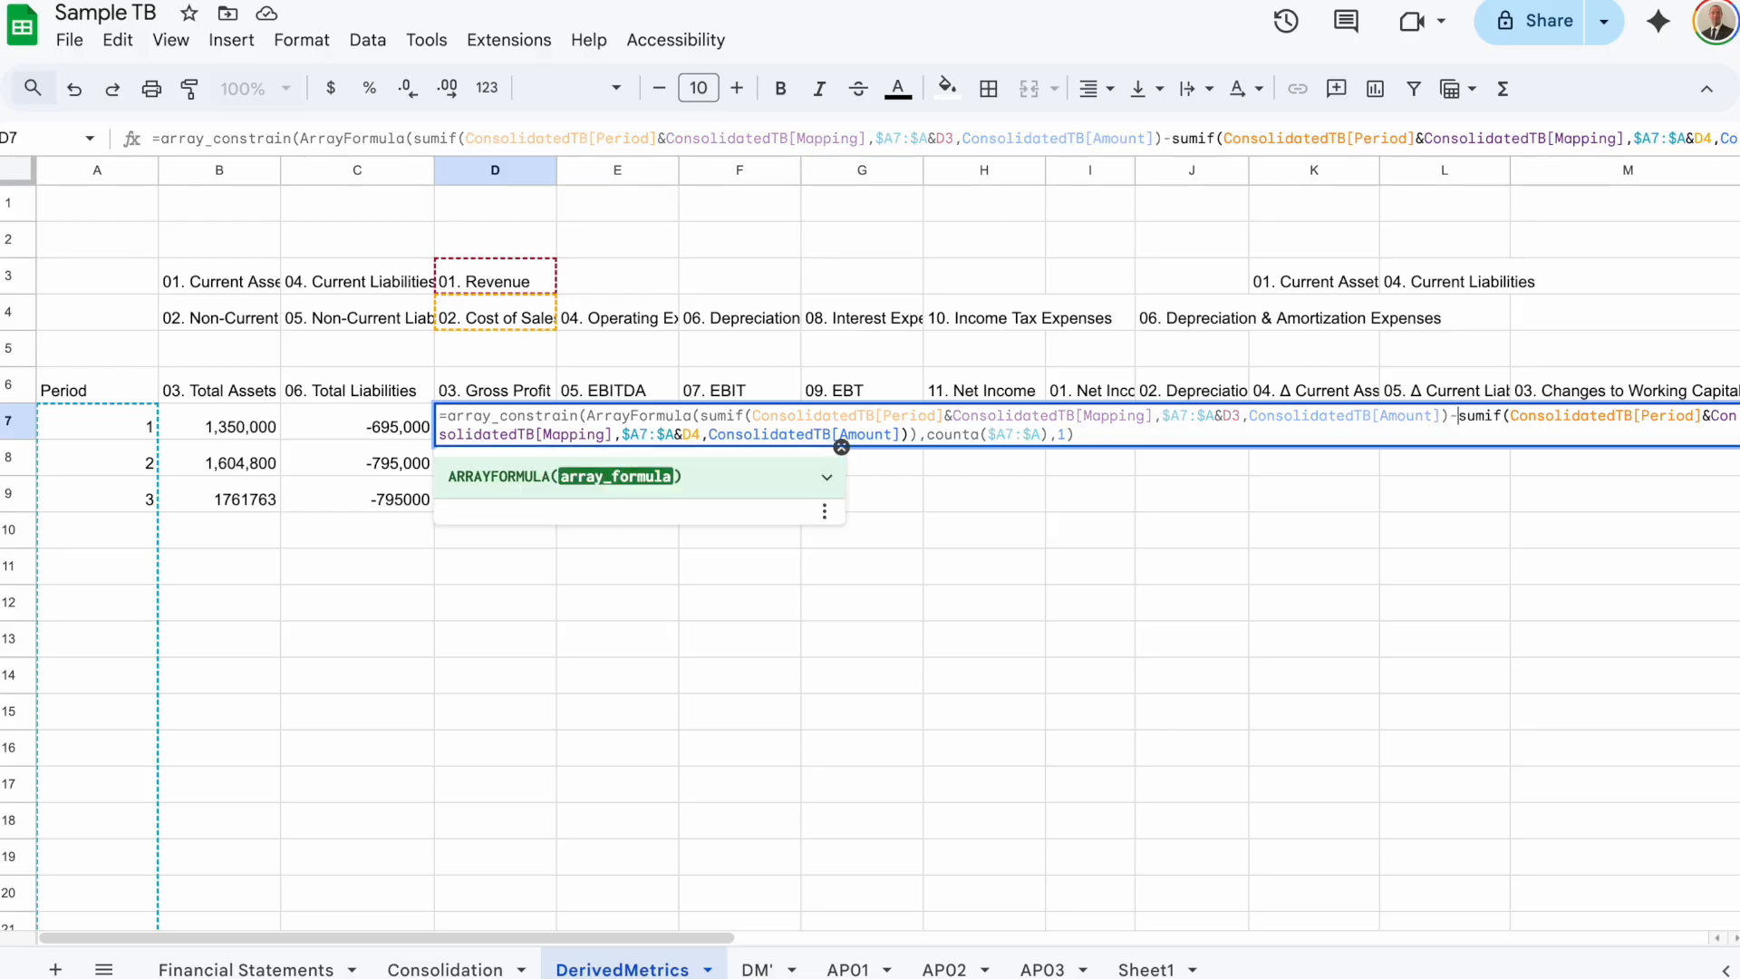
key("Return")
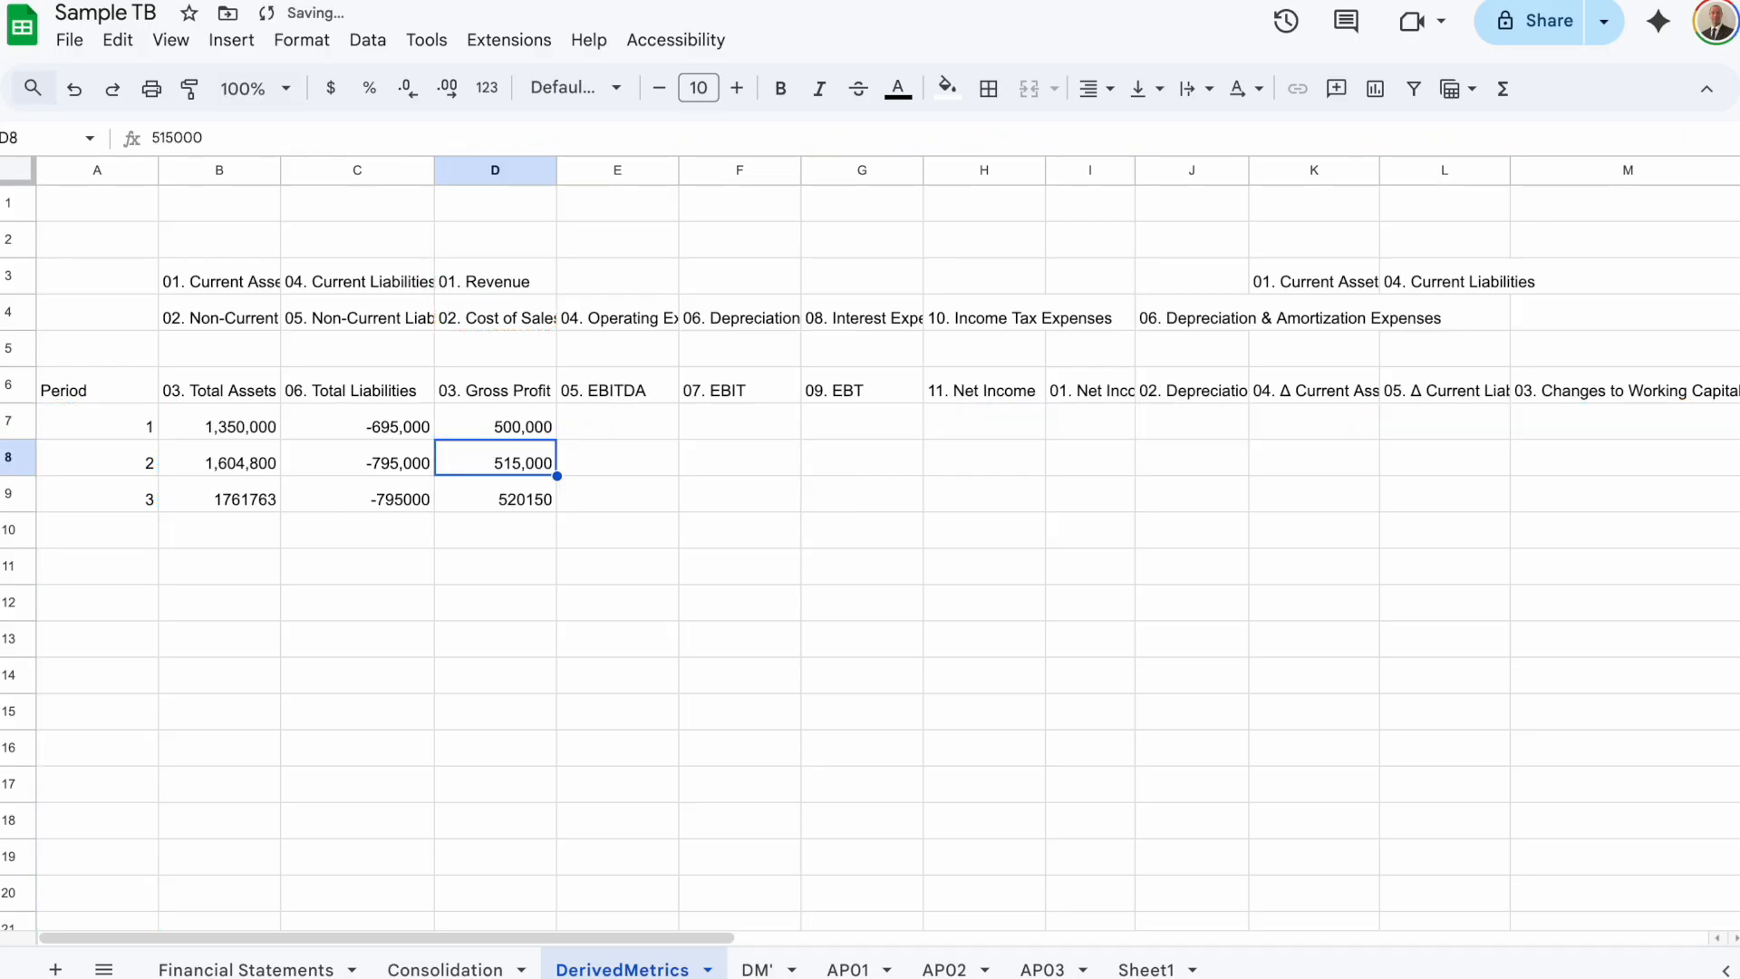
left_click_drag(444, 498, 442, 534)
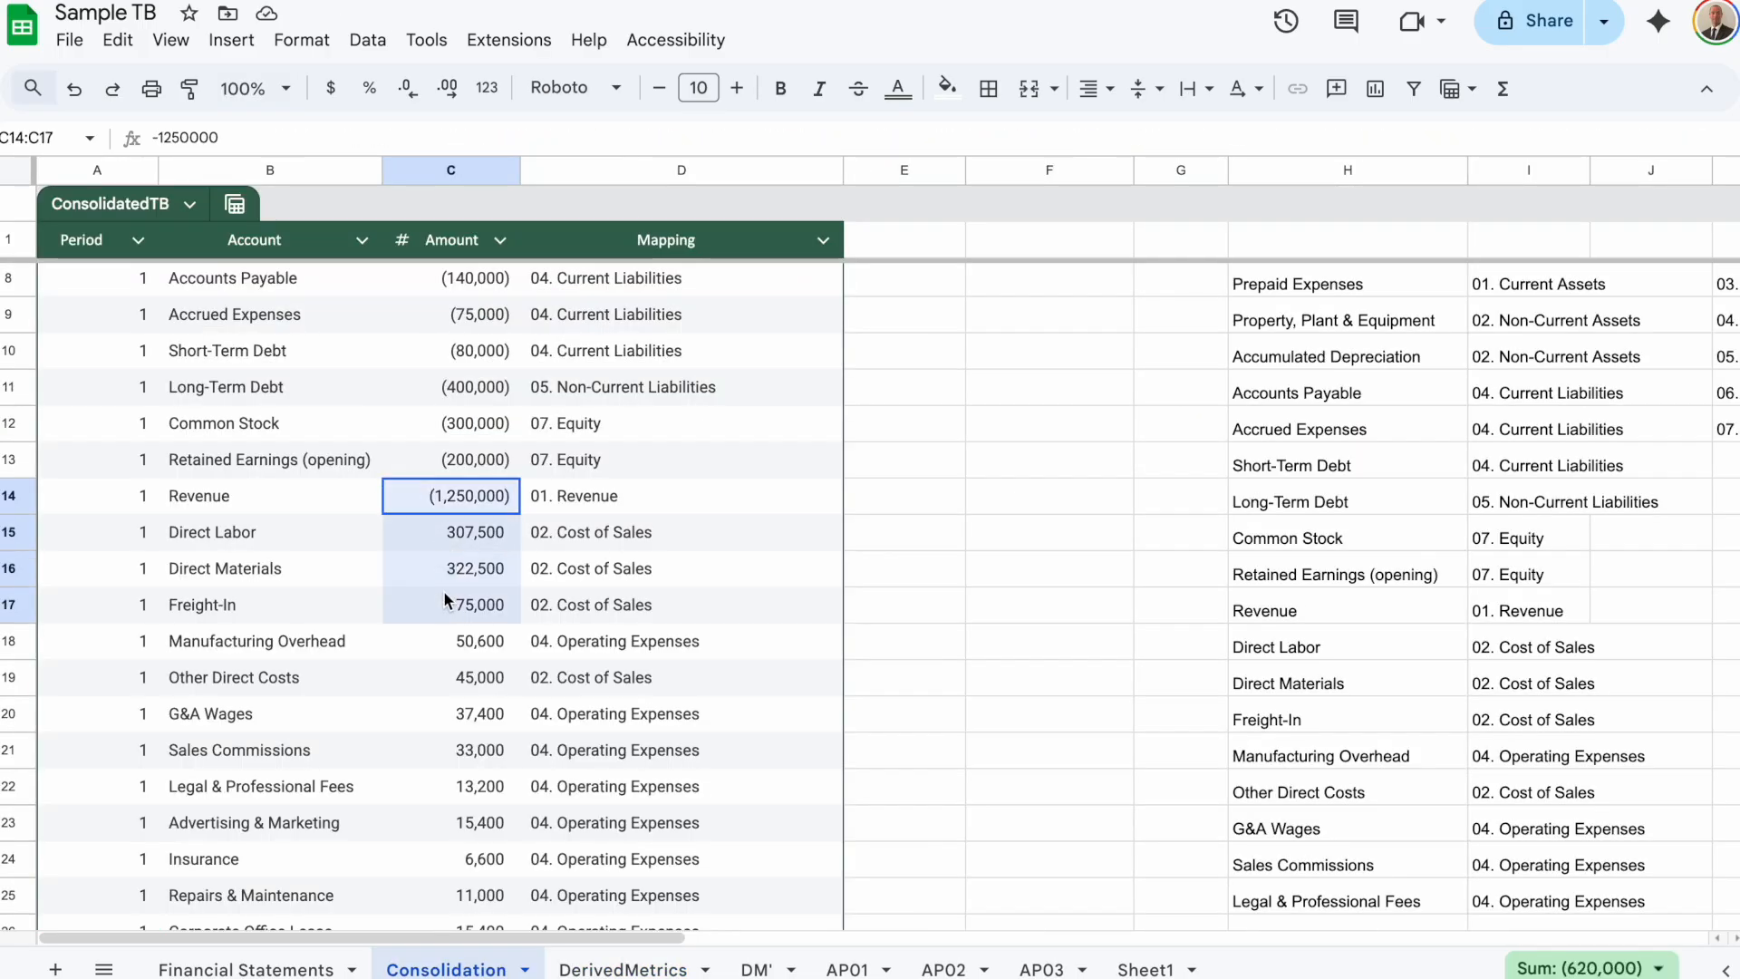
left_click_drag(443, 598, 444, 596)
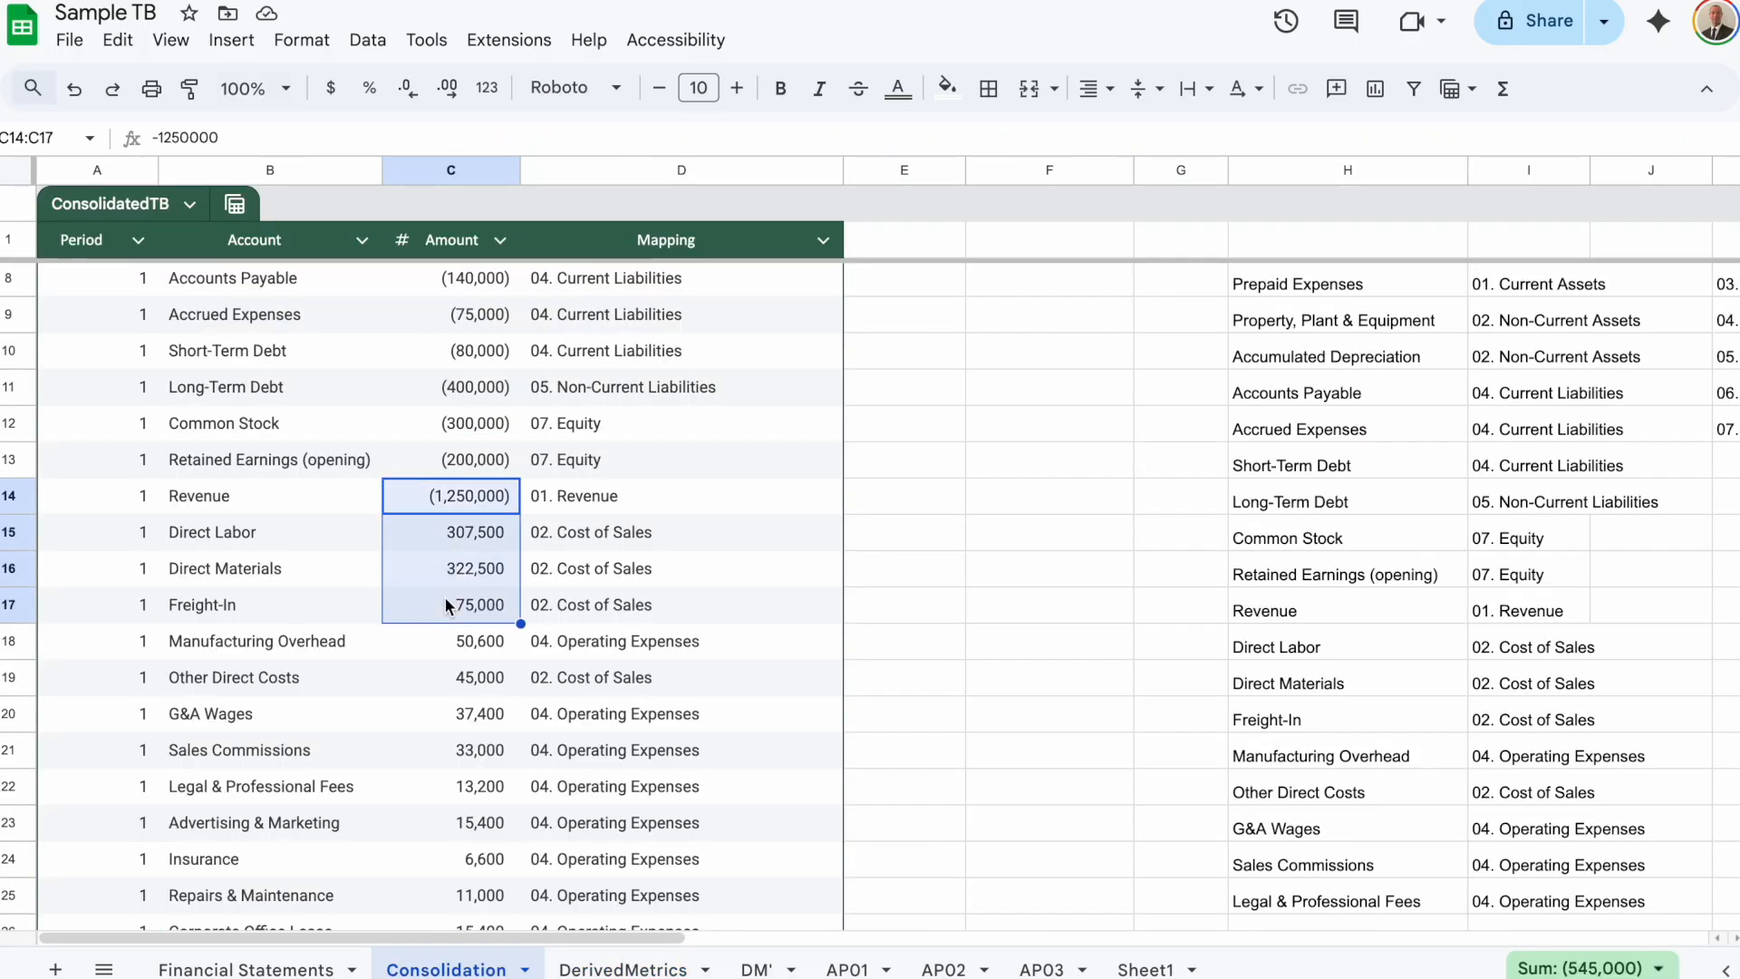
left_click(475, 684, "ctrl")
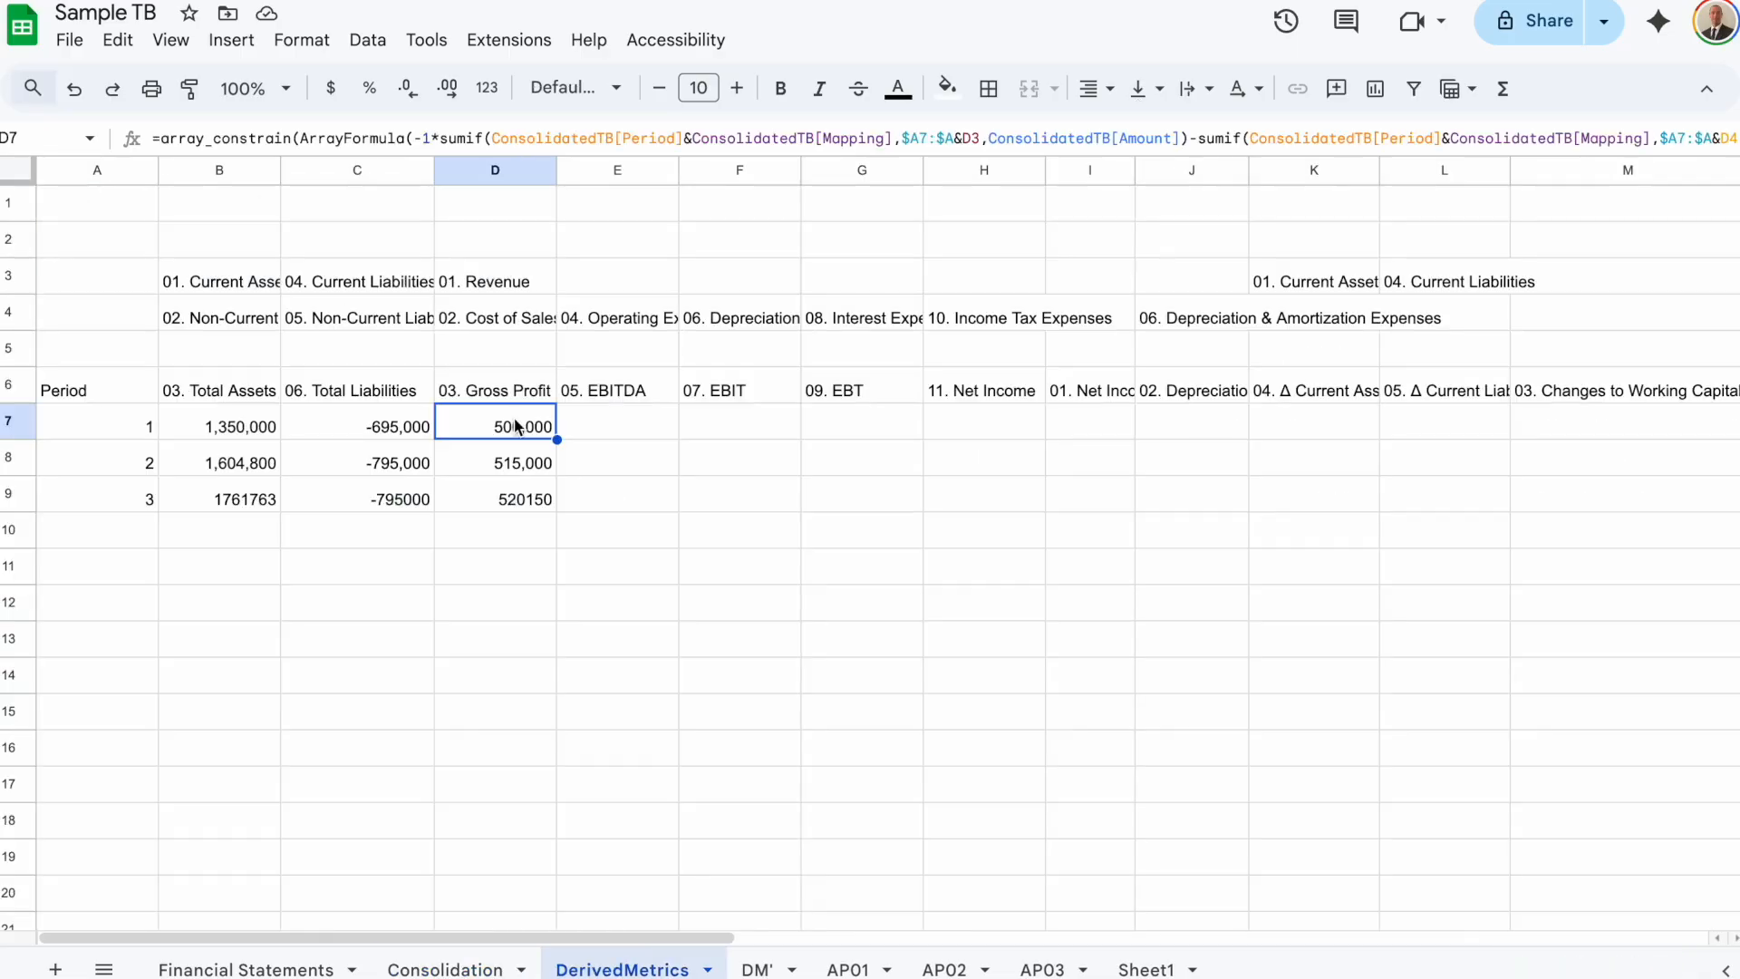
Copy the Gross Profit formula to EBITDA in E7 and replace its first SUMIF with d7:d, subtracting the E4 category
left_click(610, 428)
key("ctrl+v")
key("F2")
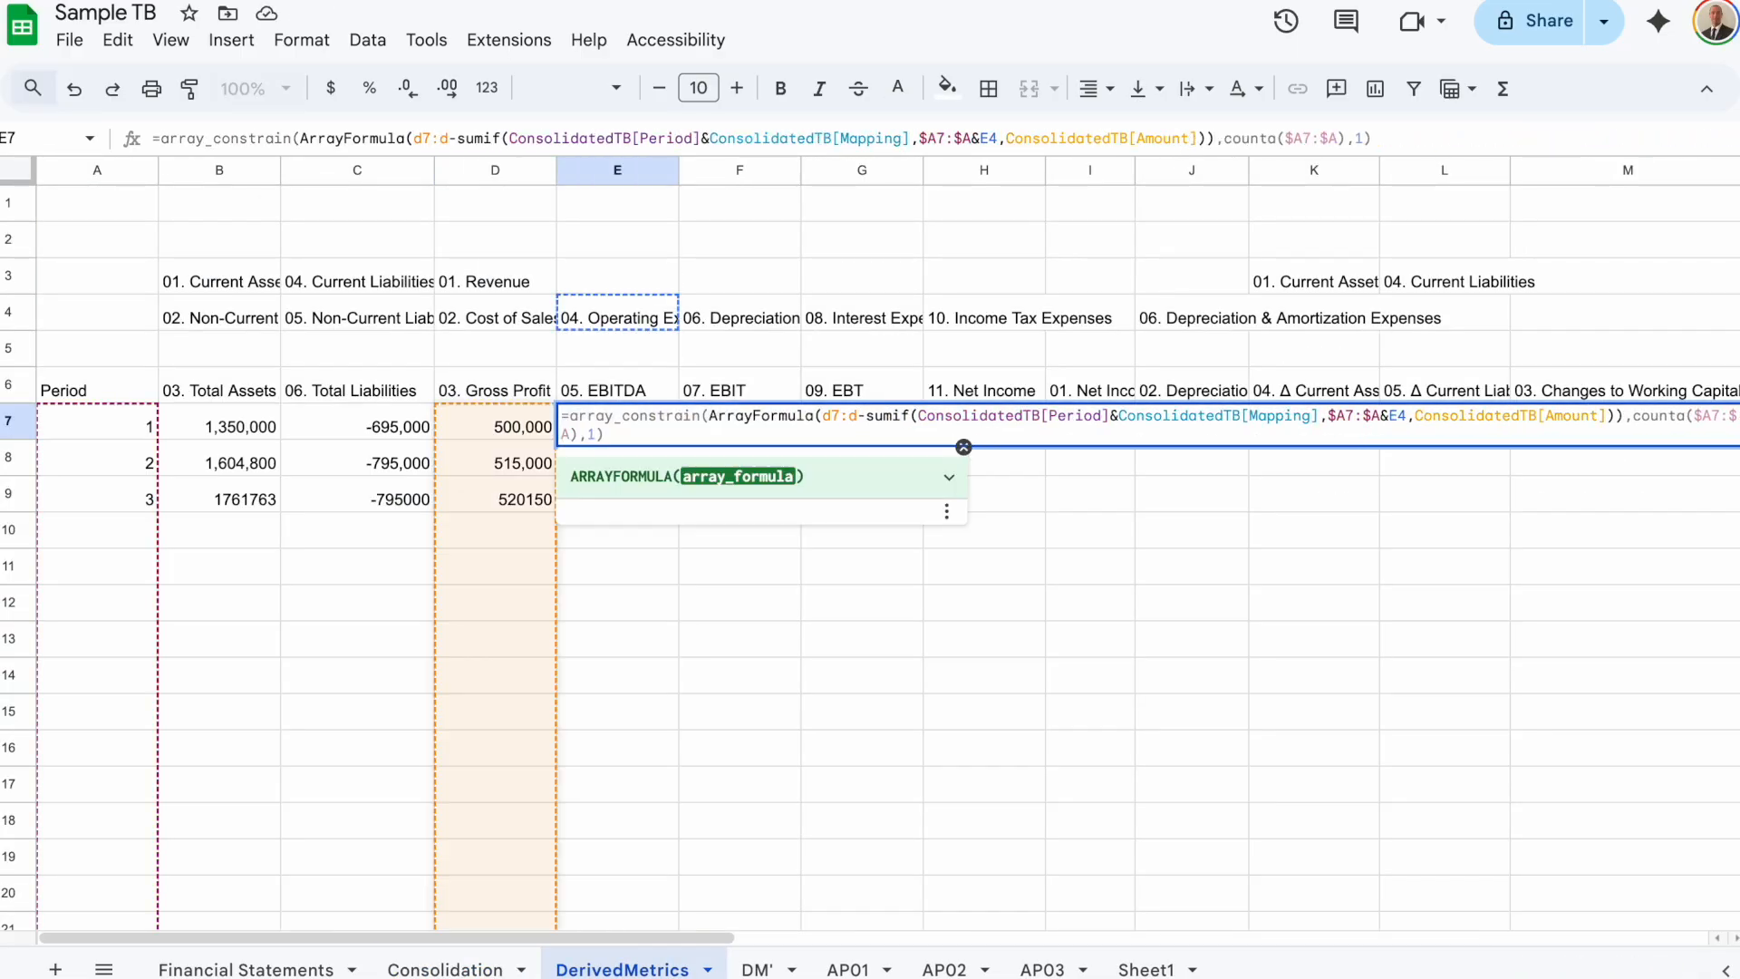
left_click(612, 317)
key("Return")
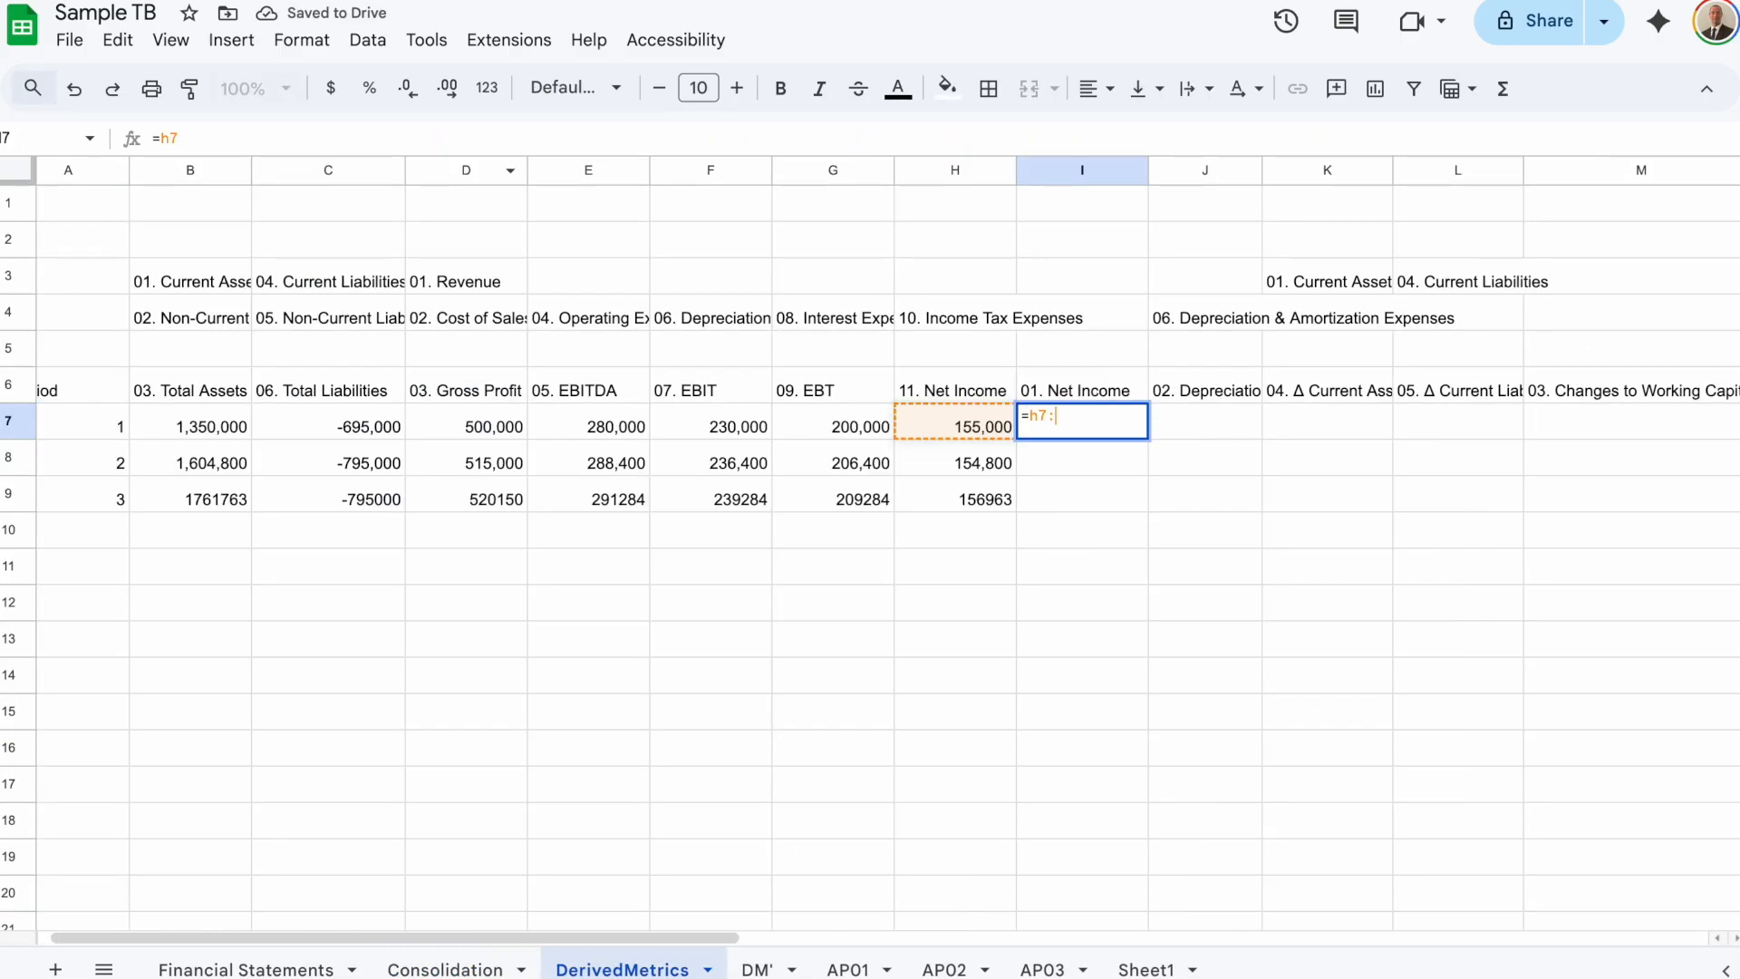
Fill the cash flow Net Income column from I7 with =array_constrain(ArrayFormula(h7:h),counta(a7:a),1)
type("h7:h")
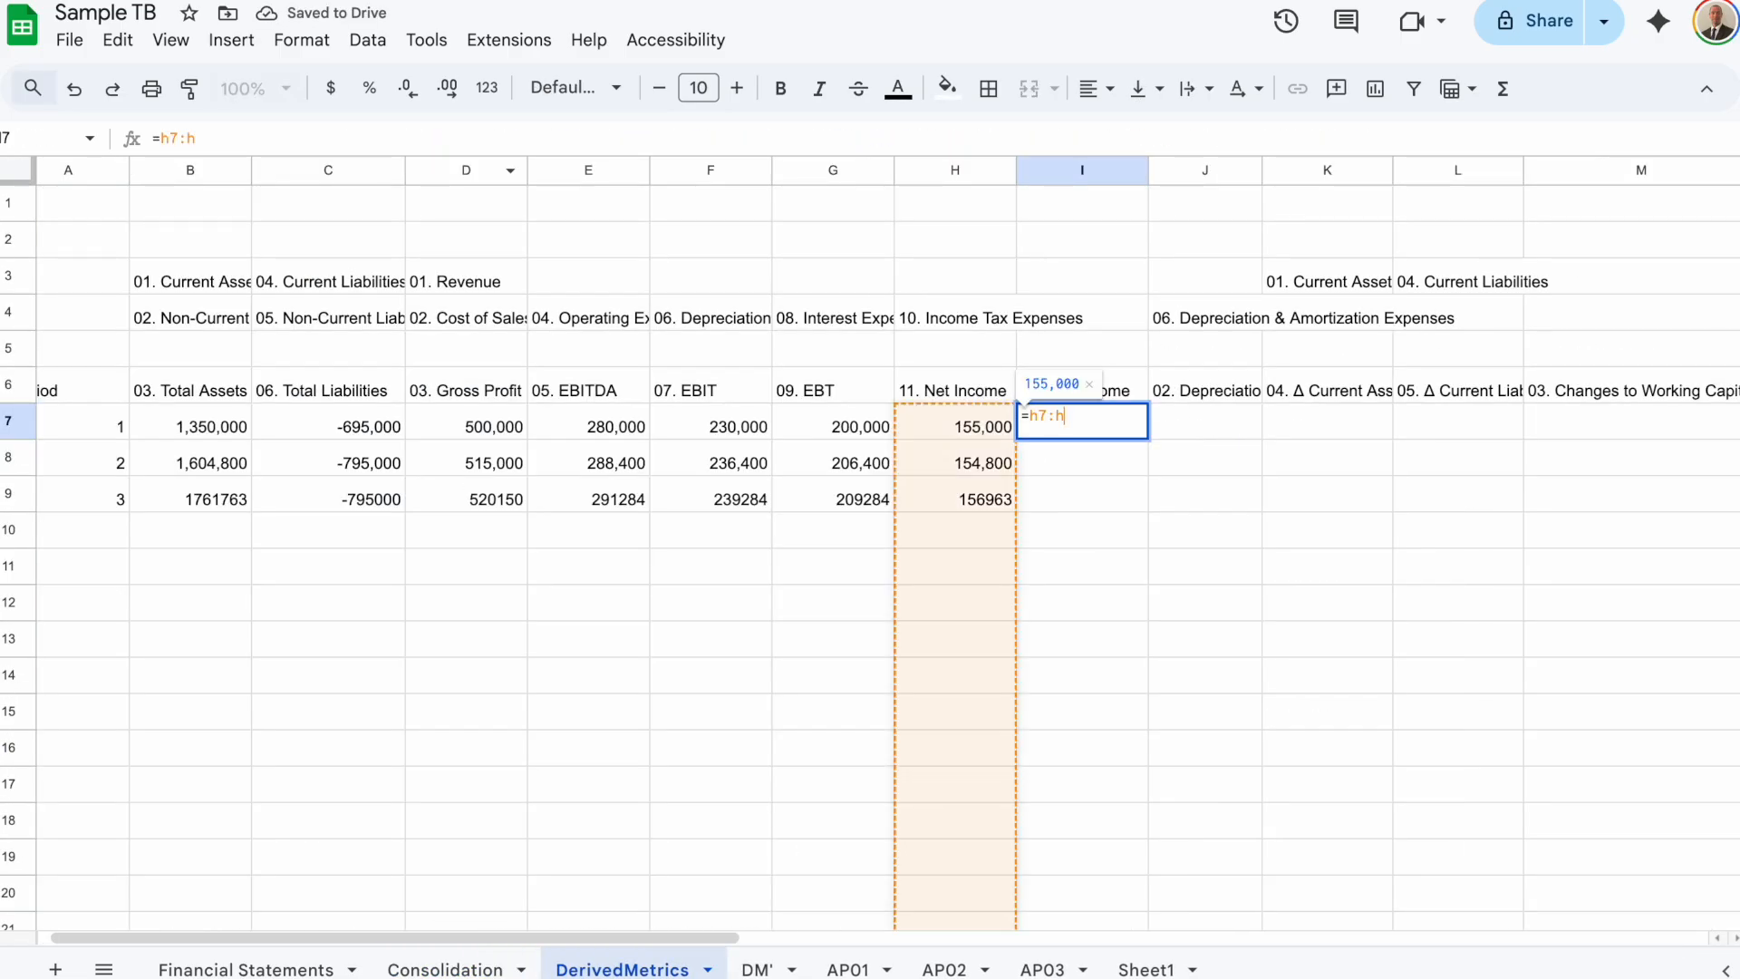
key("ctrl+shift+Return")
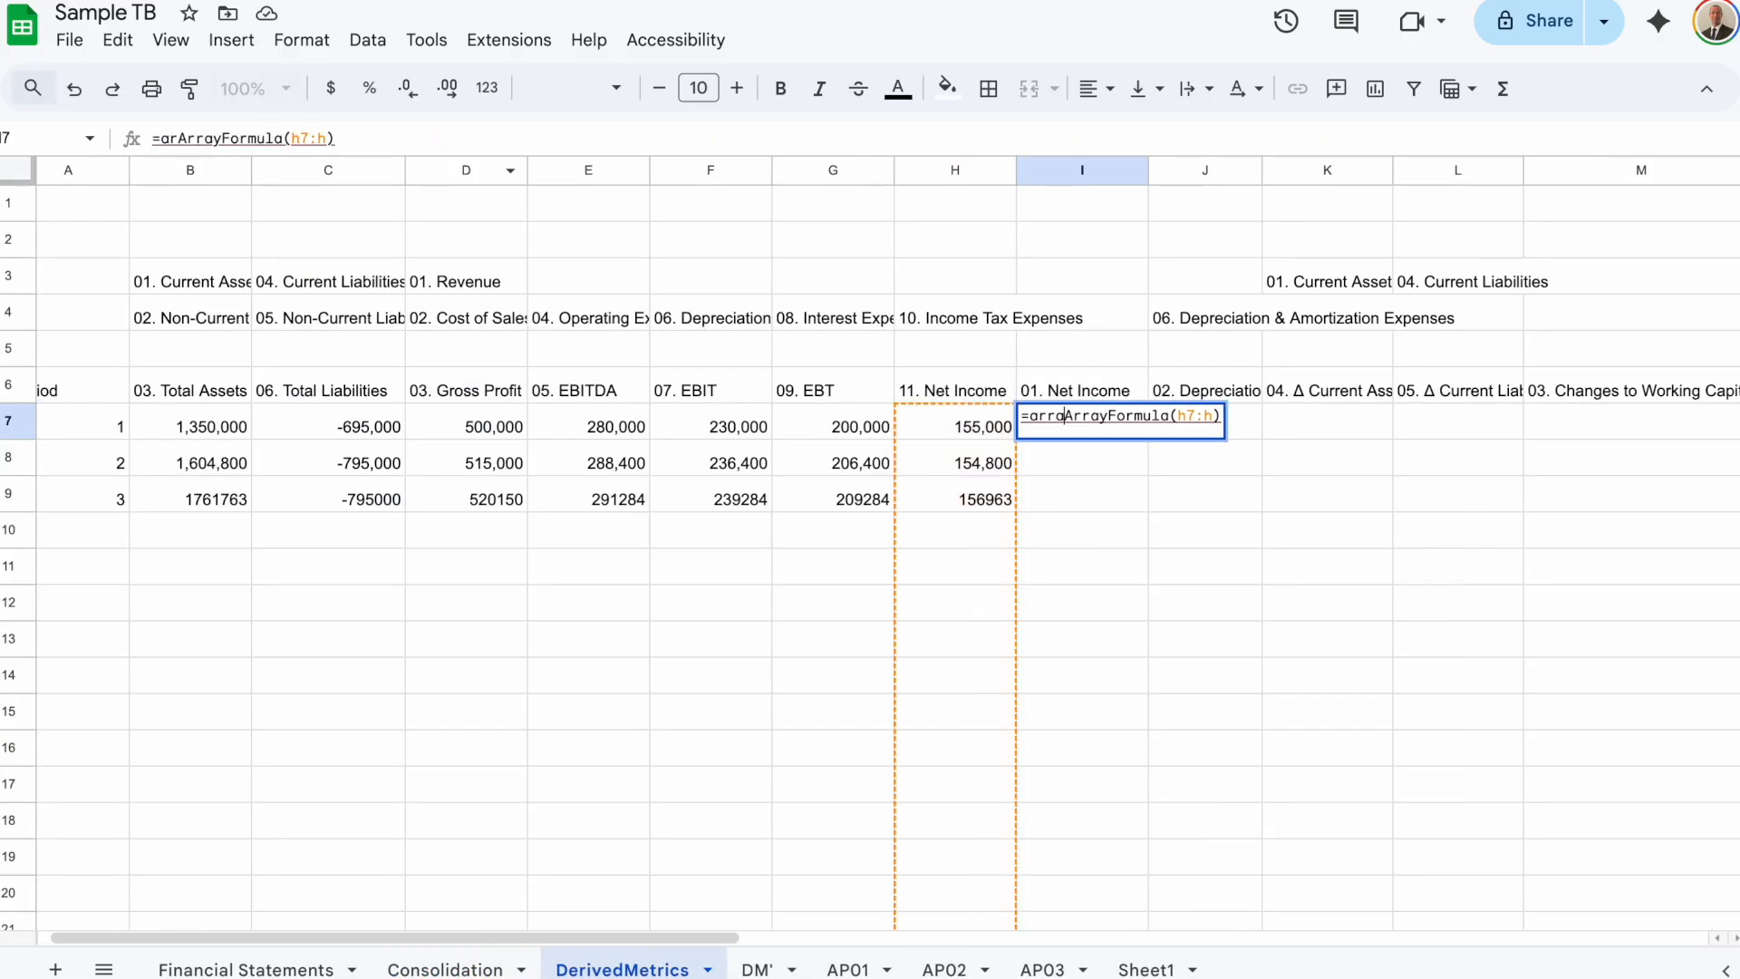
type("(")
key("End")
type(",counta(a")
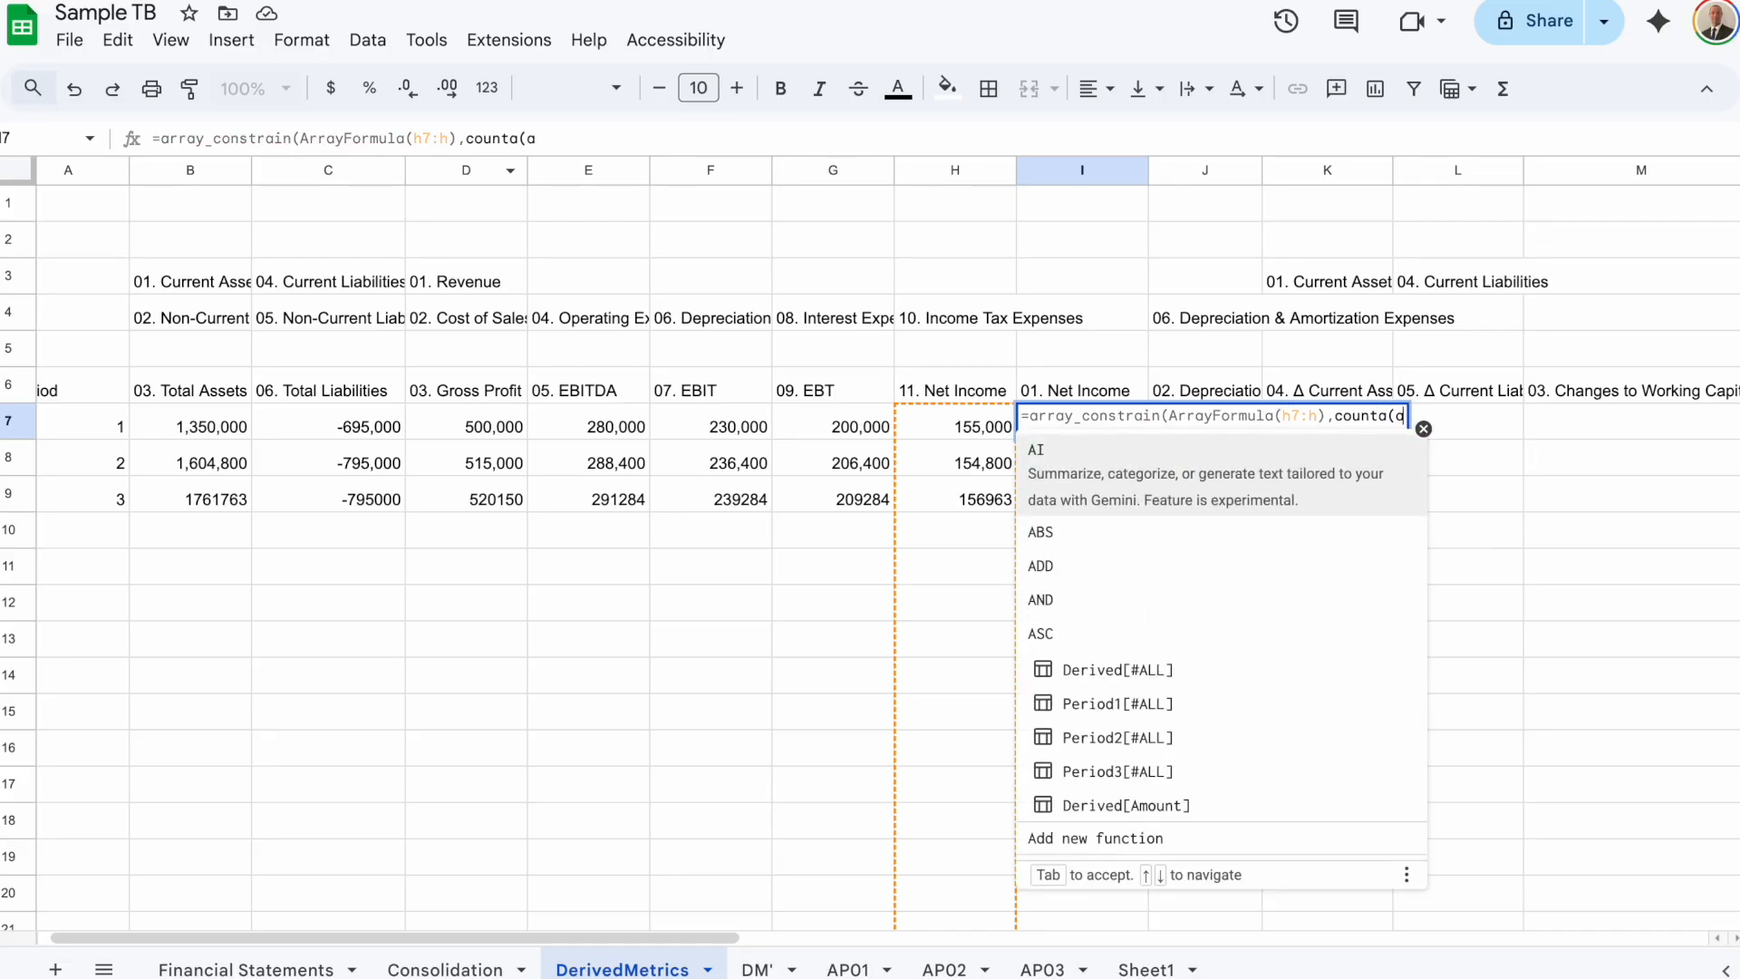
type("7:a),1")
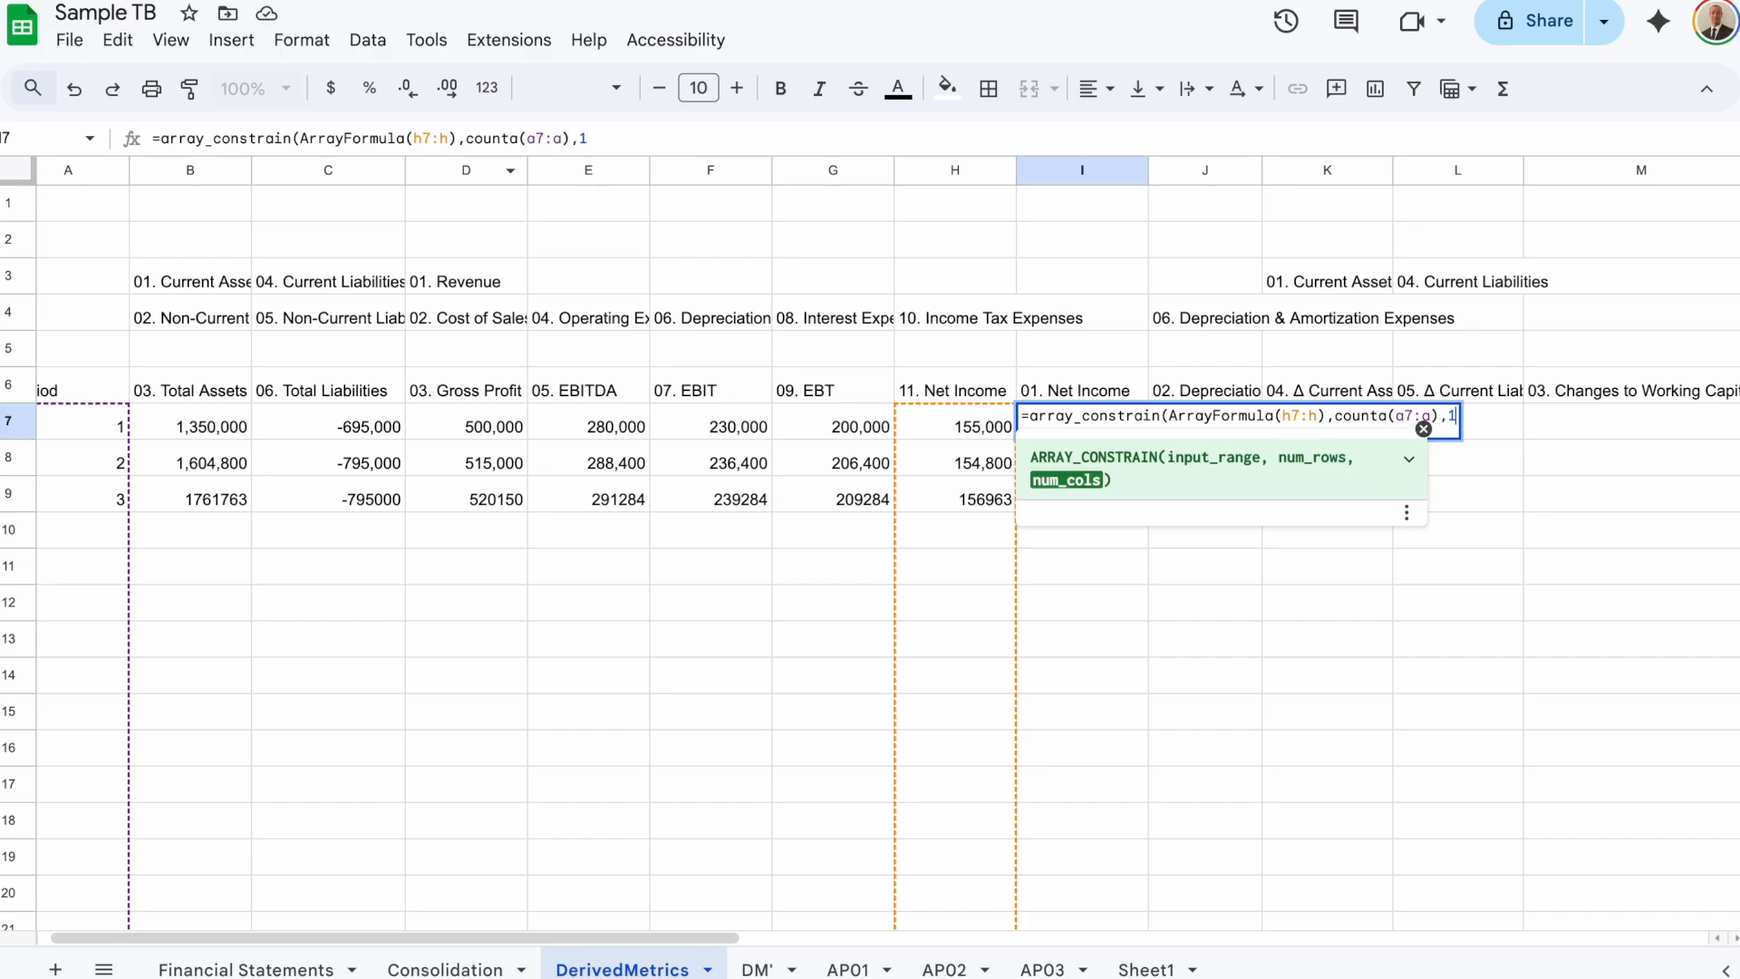
key("Return")
key("Up")
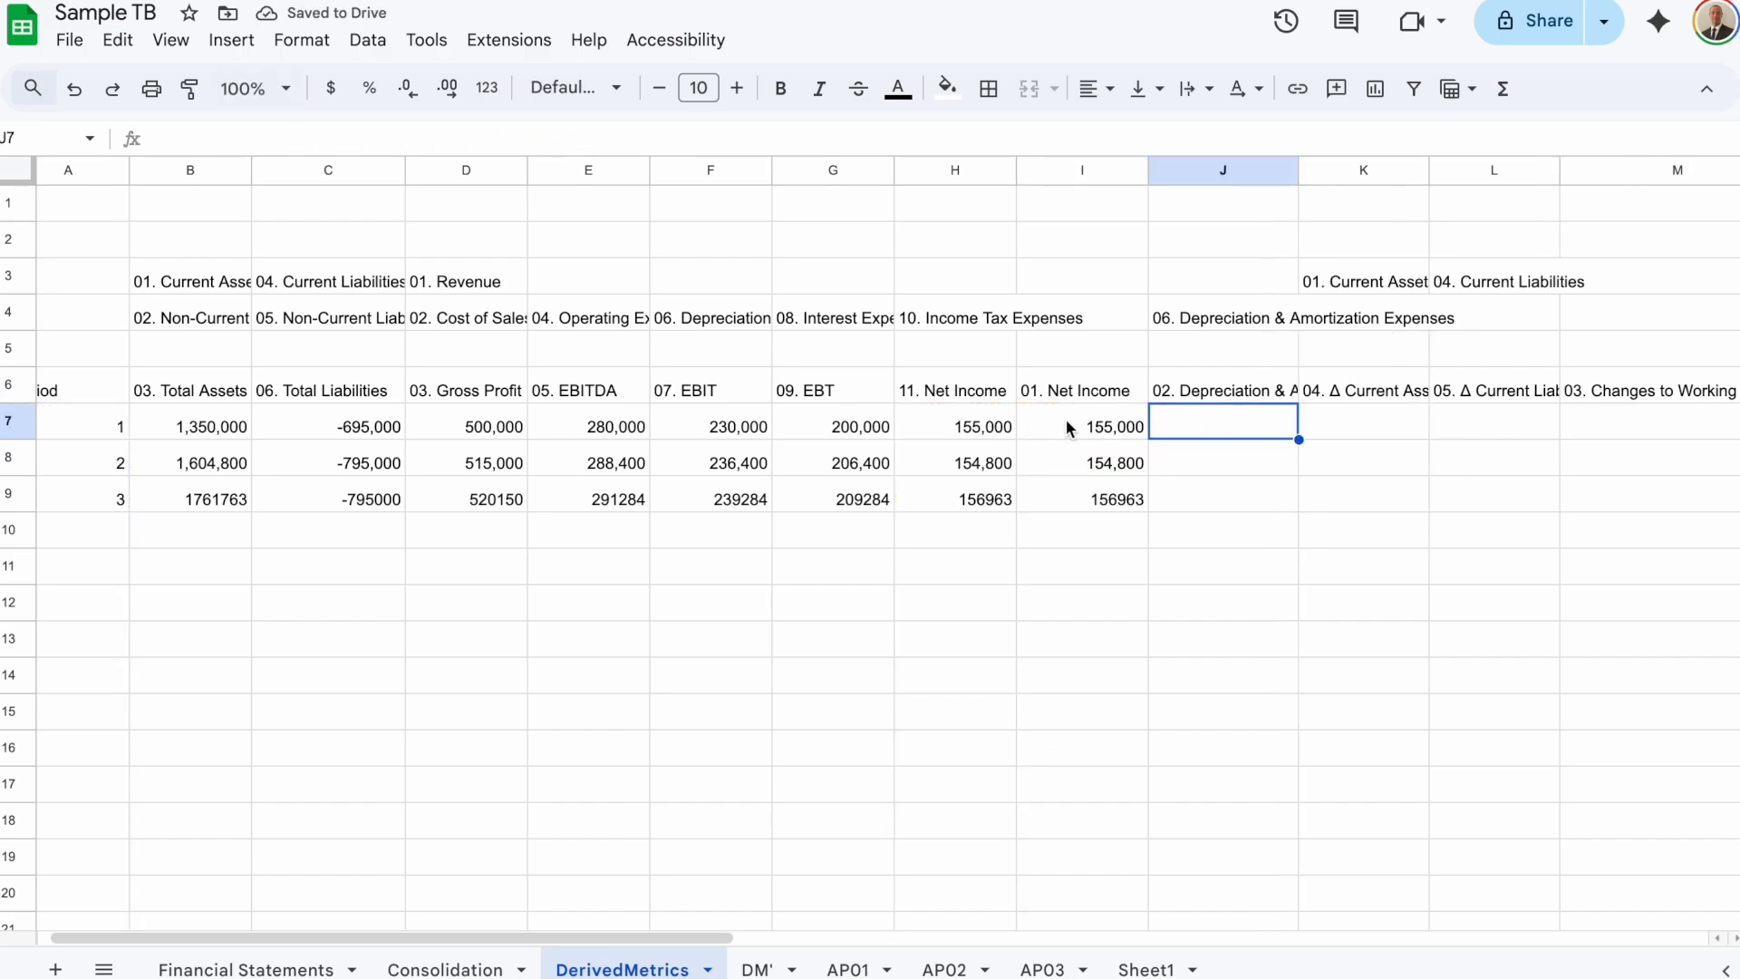
Copy the H7 Net Income formula to Depreciation & Amortization in J7 and remove its I7:I- term so only the SUMIF remains
left_click(1066, 419)
left_click(988, 430)
key("ctrl+c")
left_click(1207, 433)
key("ctrl+v")
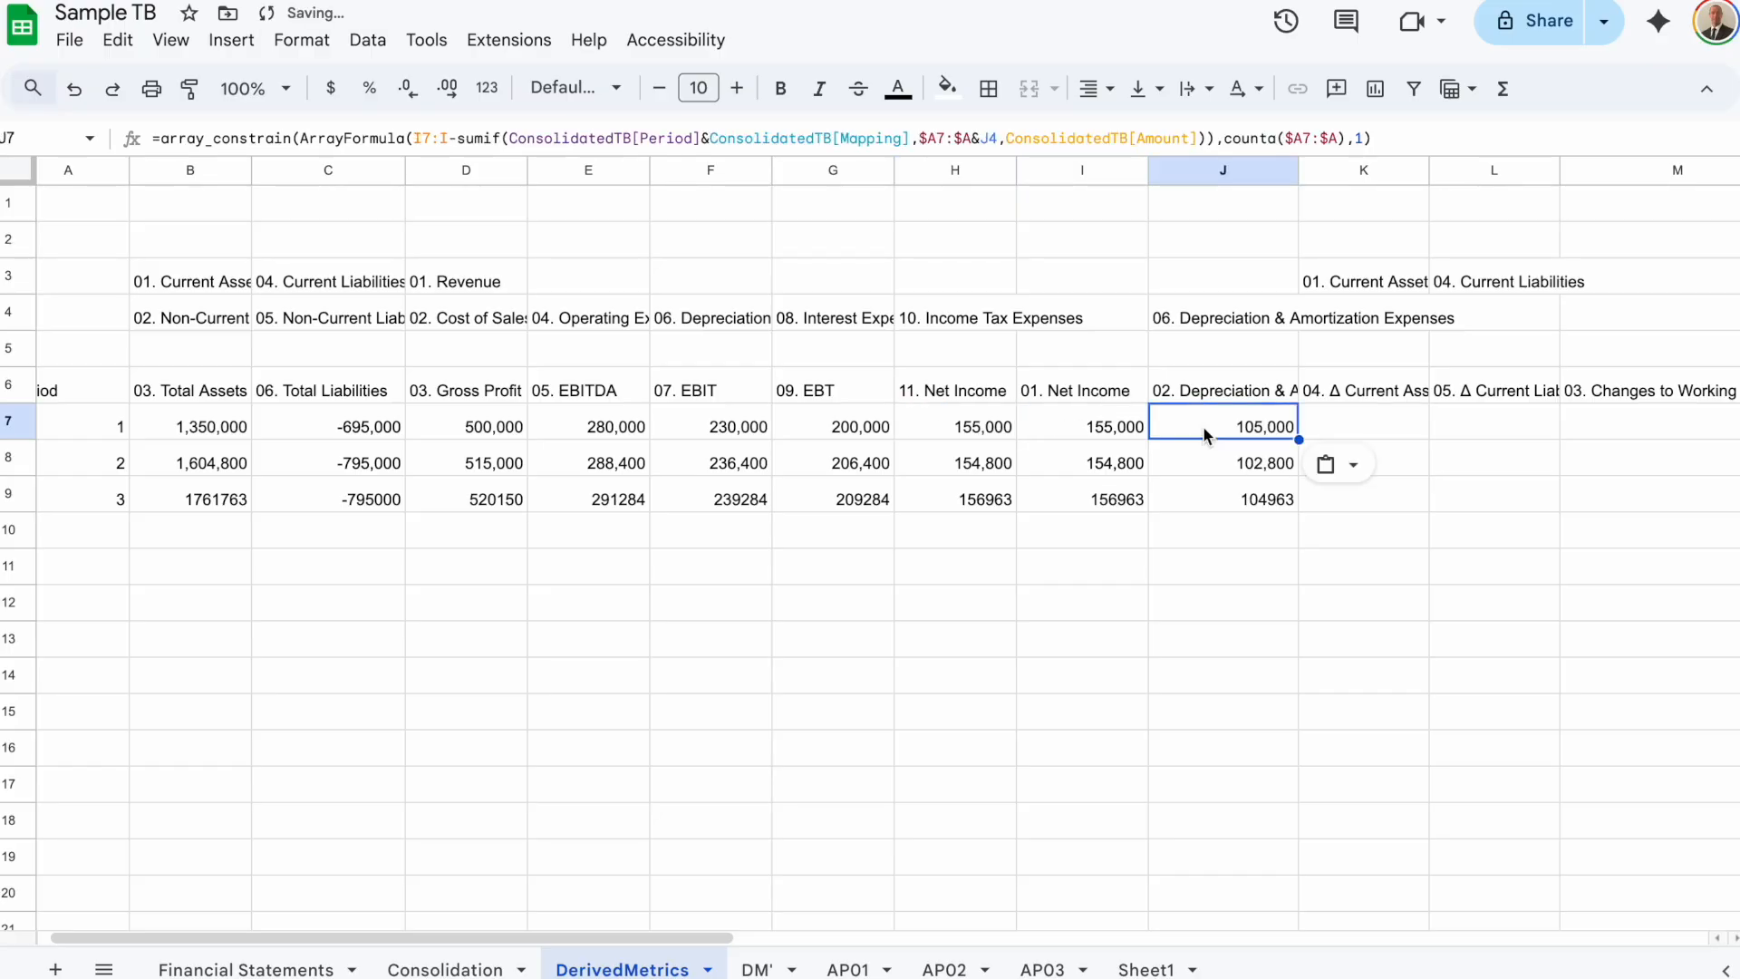
double_click(1206, 434)
left_click_drag(1458, 416, 1443, 417)
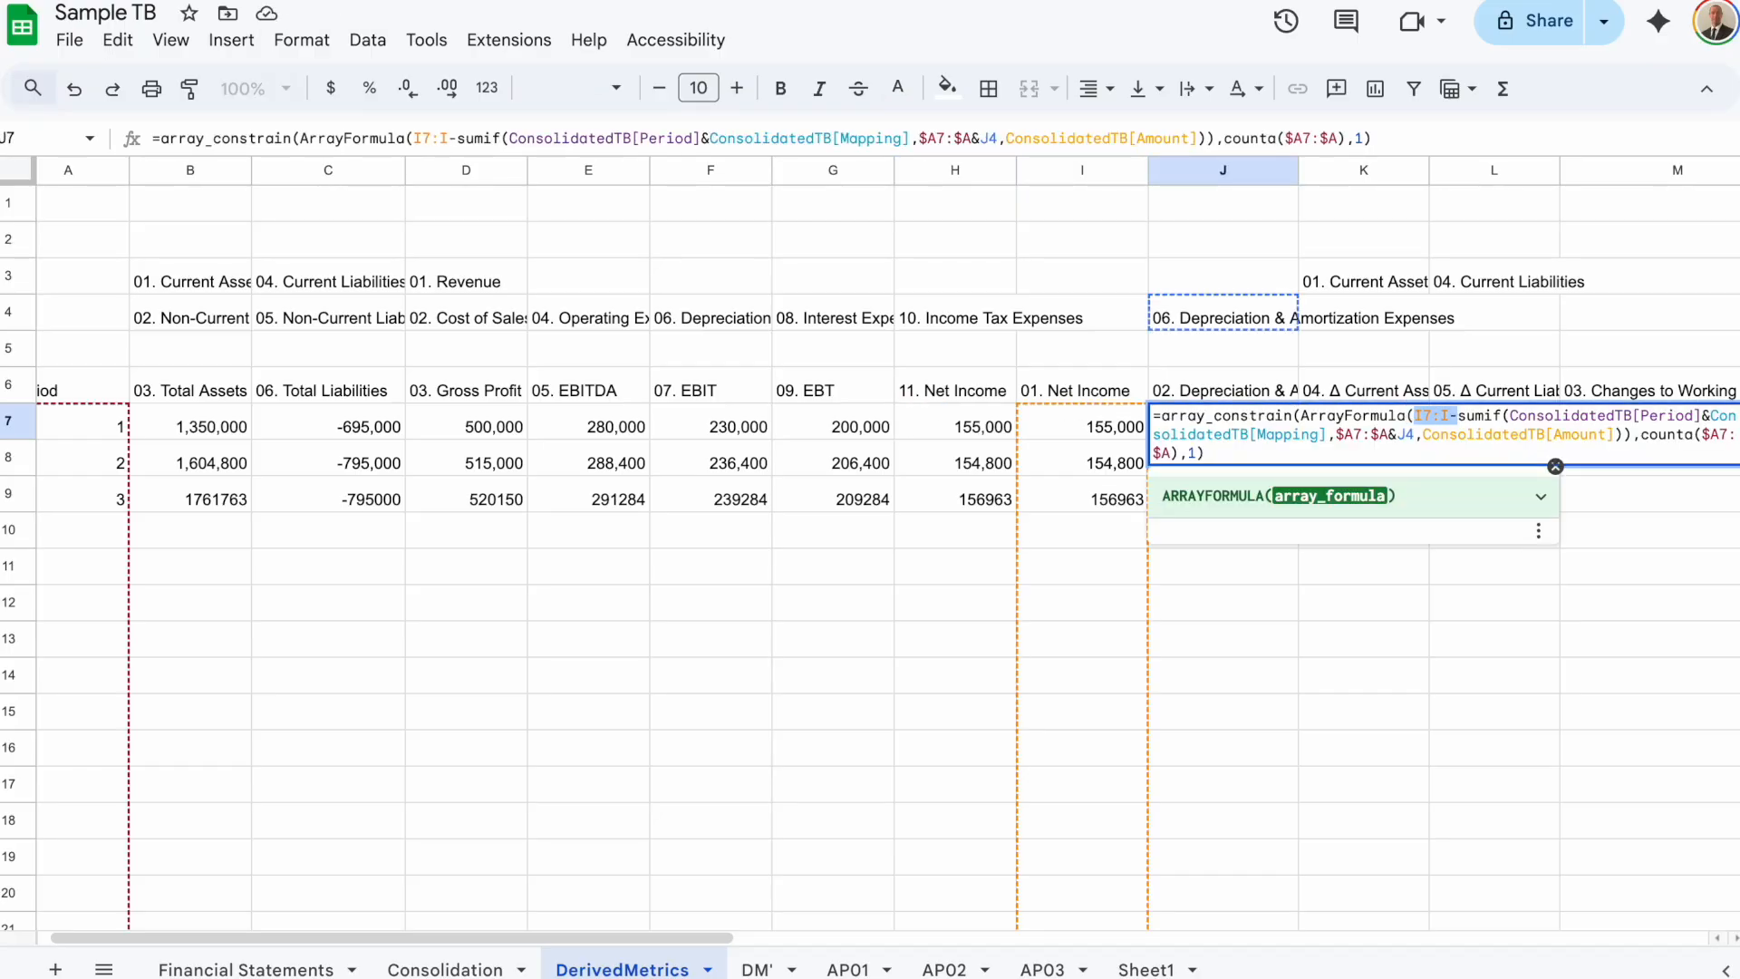
key("BackSpace")
key("Return")
key("Up")
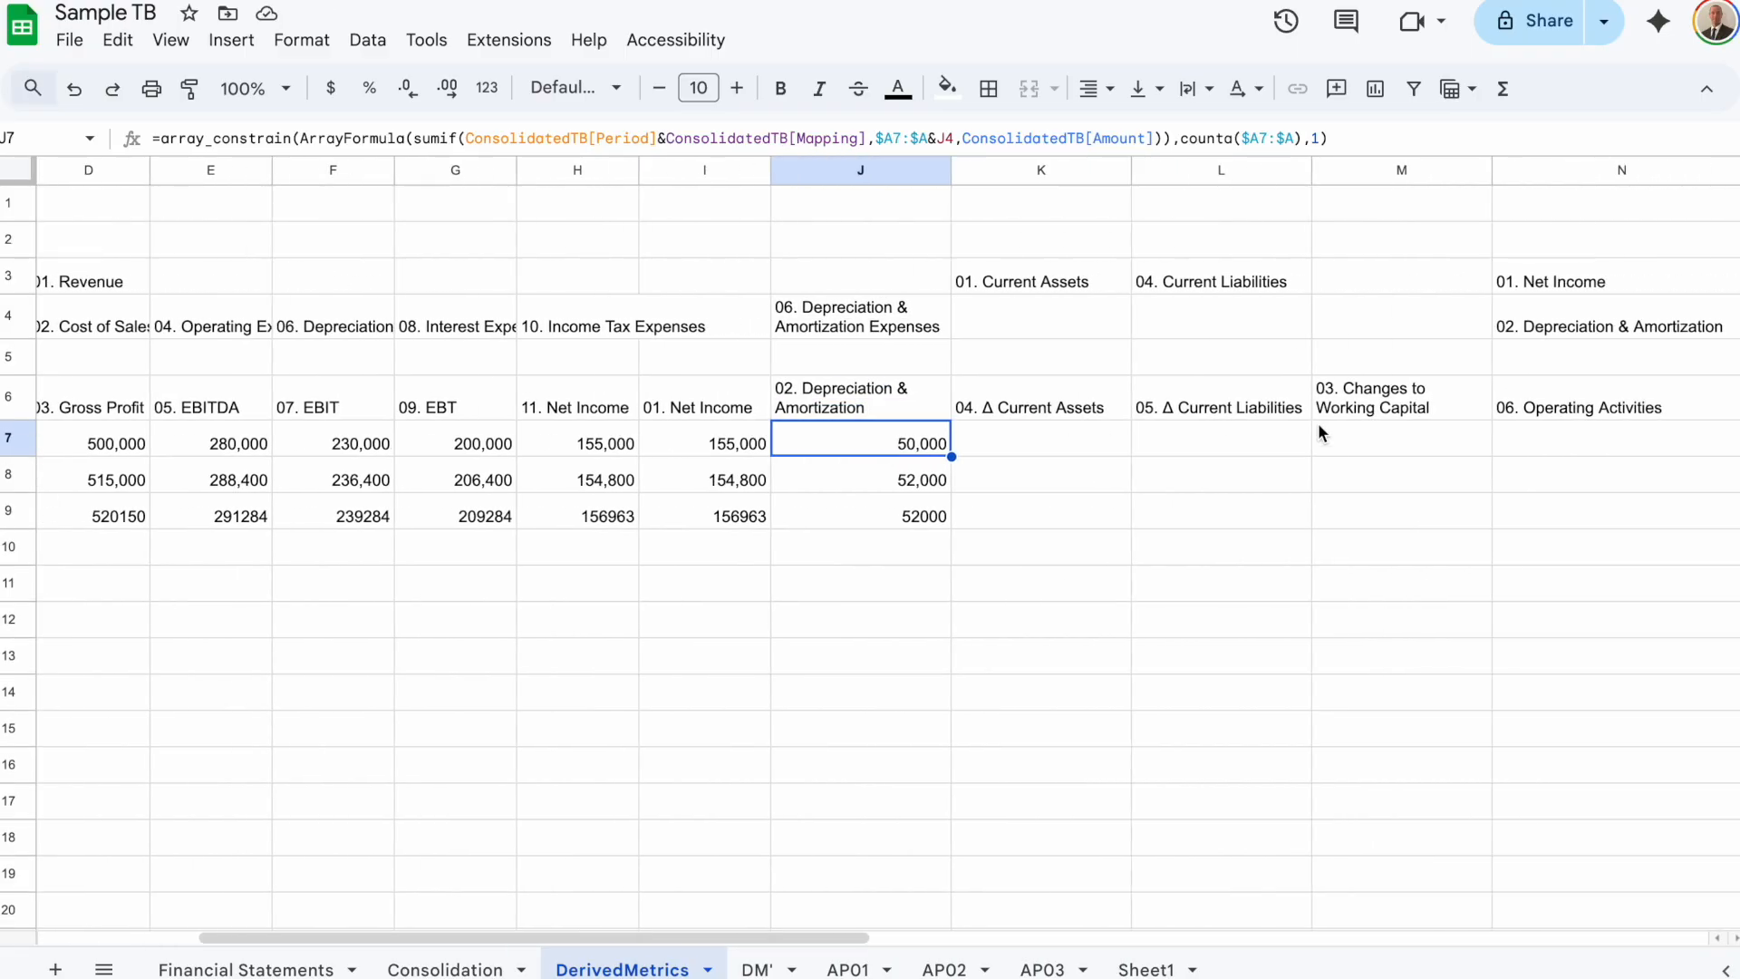
scroll(1318, 423, "right", 2)
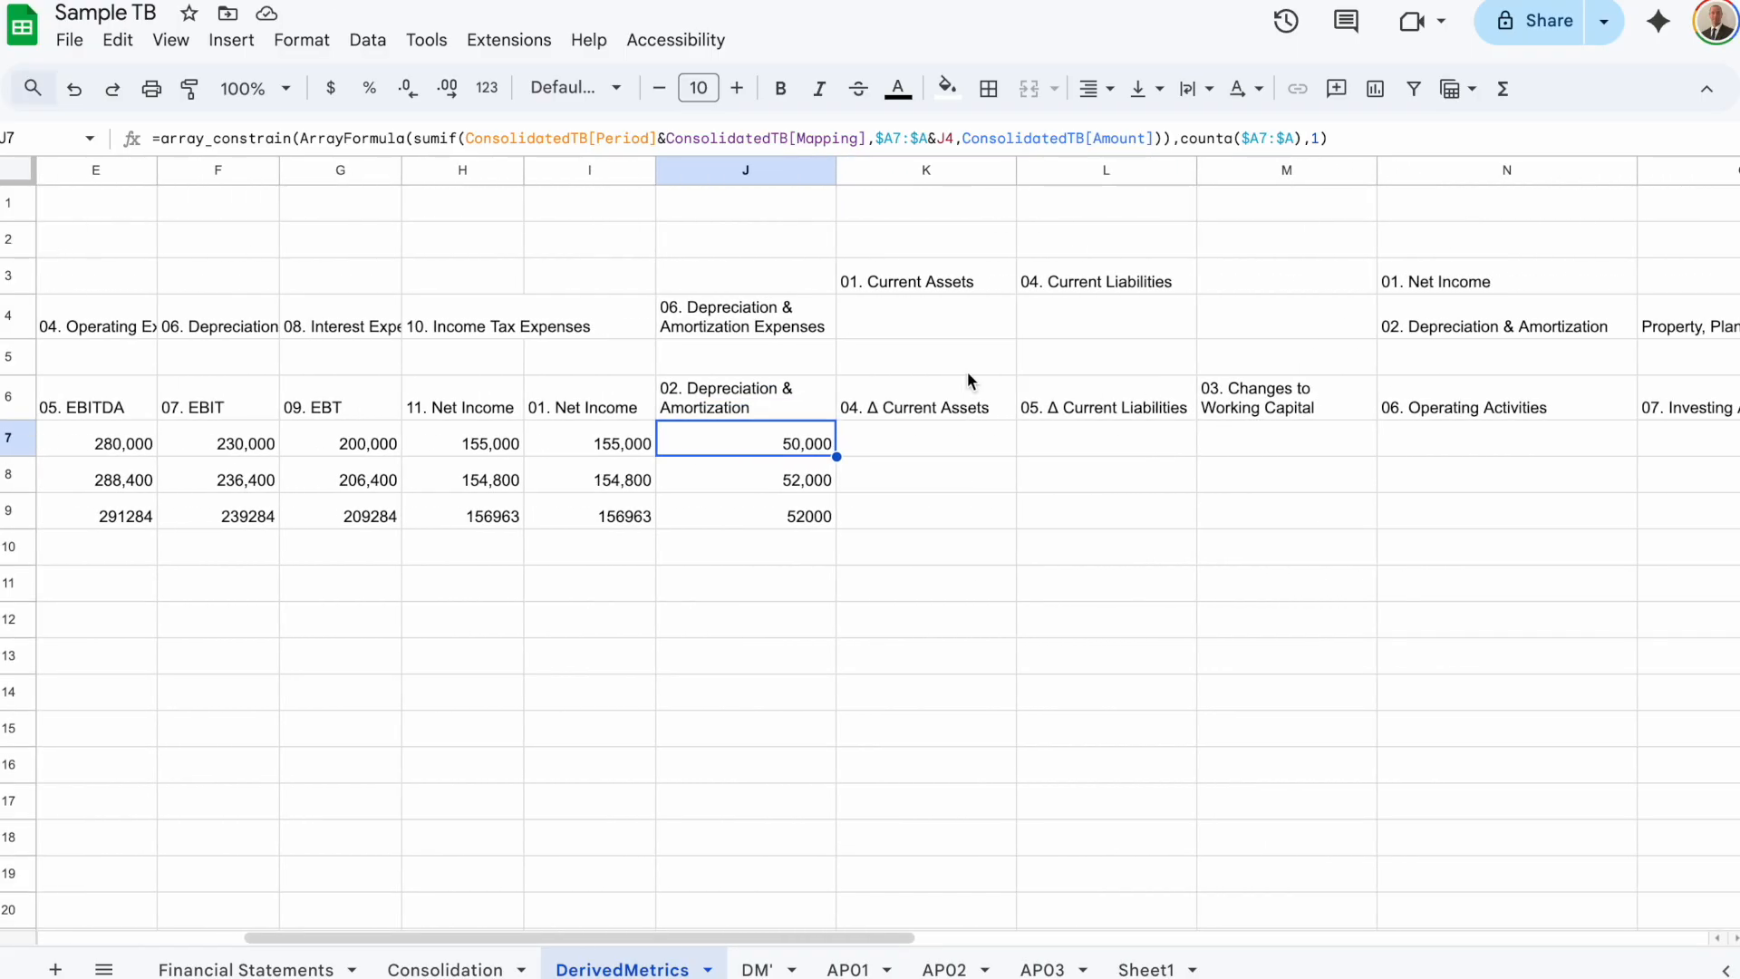
left_click(877, 395)
left_click(1050, 404)
left_click(1231, 406)
left_click_drag(988, 404, 1286, 402)
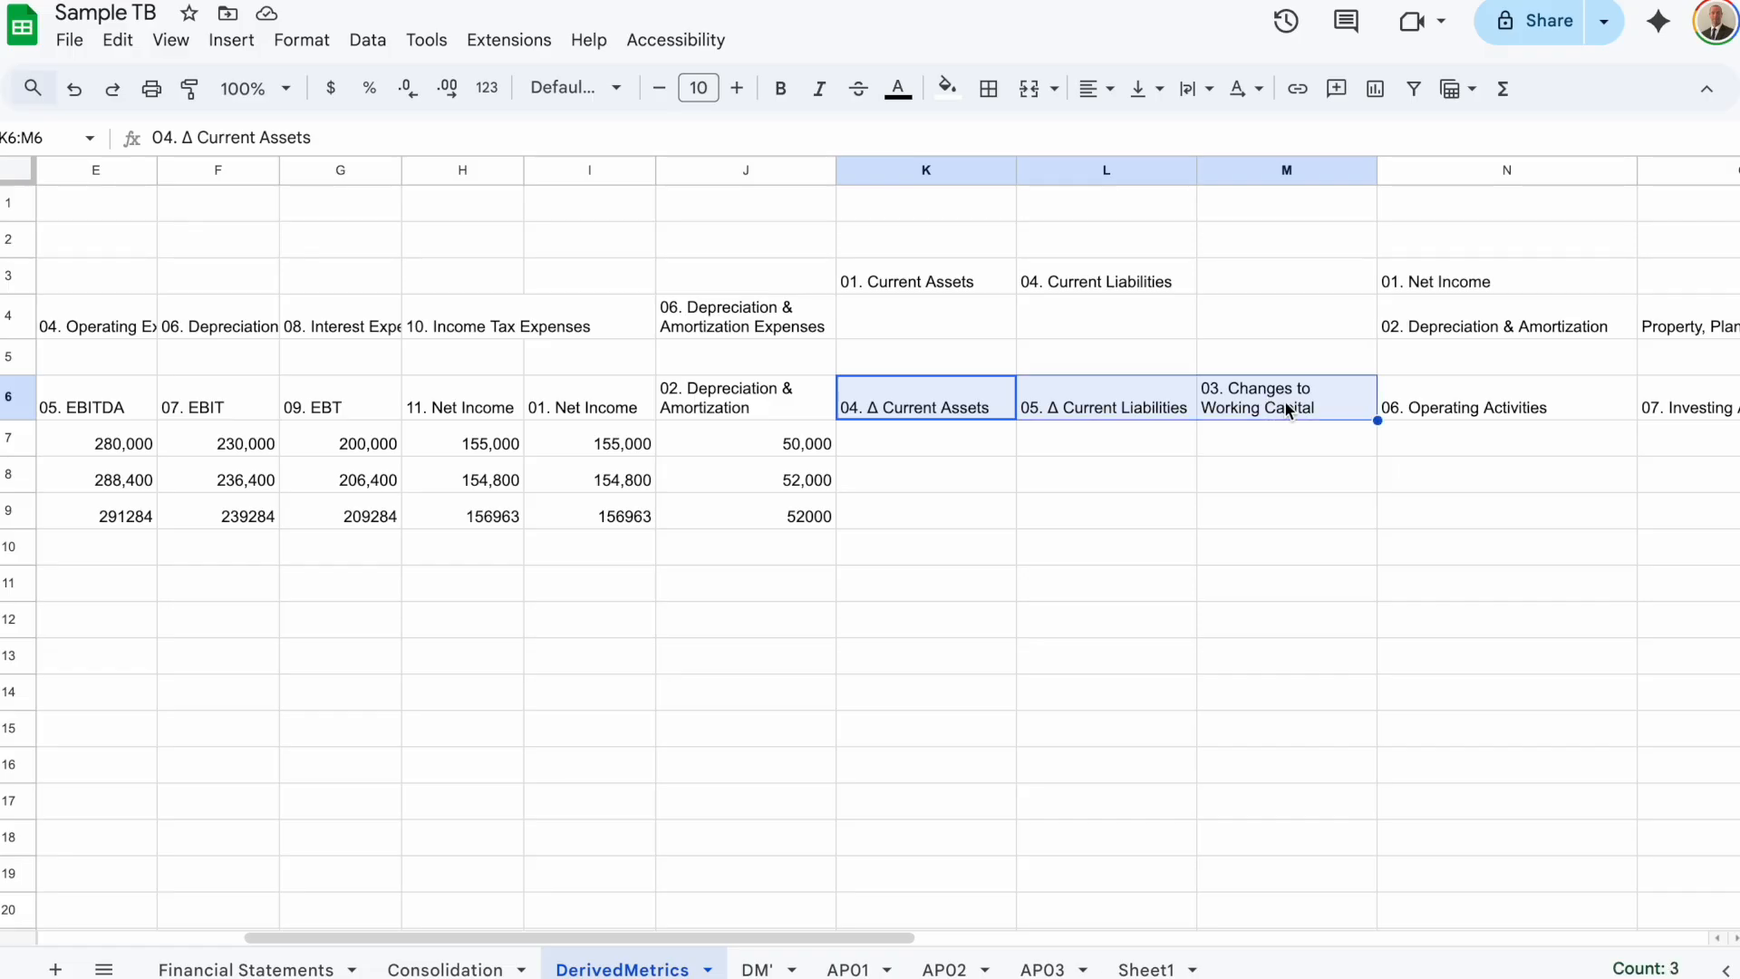
Start a LET formula in K7 defining APCA as sumif(consolidatedtb[period]&consolidatedtb[mapping],a7:a&k3,consolidatedtb[amount])
left_click(911, 444)
scroll(662, 600, "right", 5)
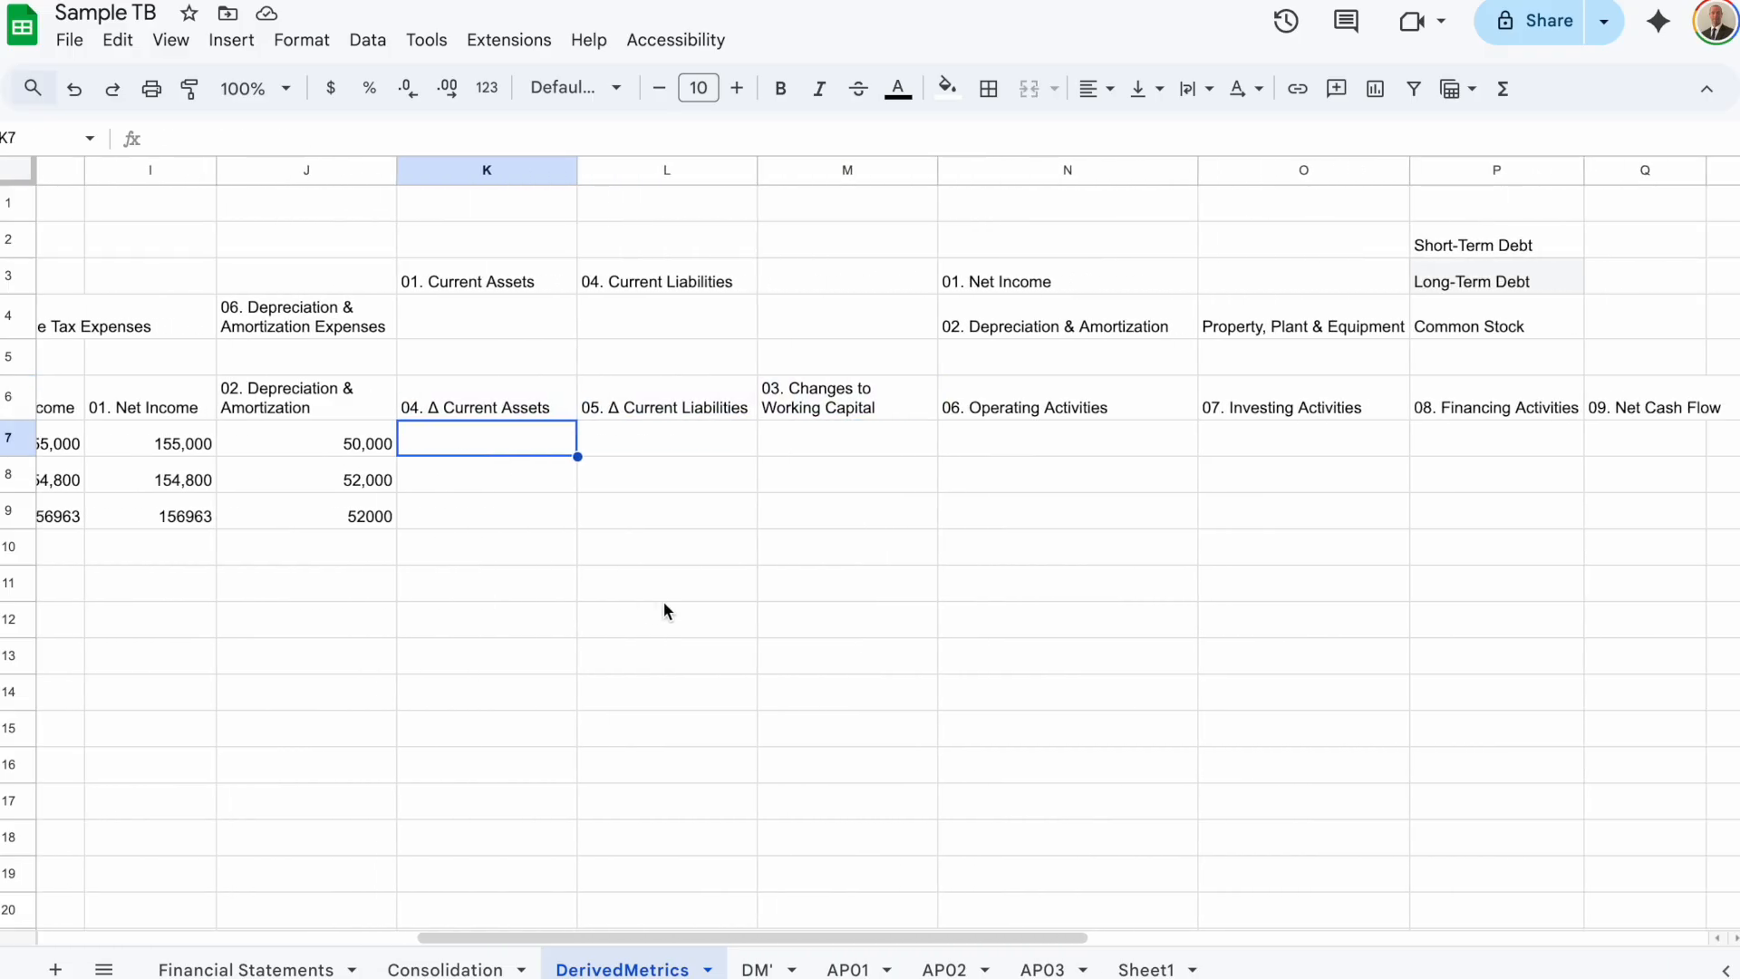
type("=let(")
key("alt+Return")
type("APCA")
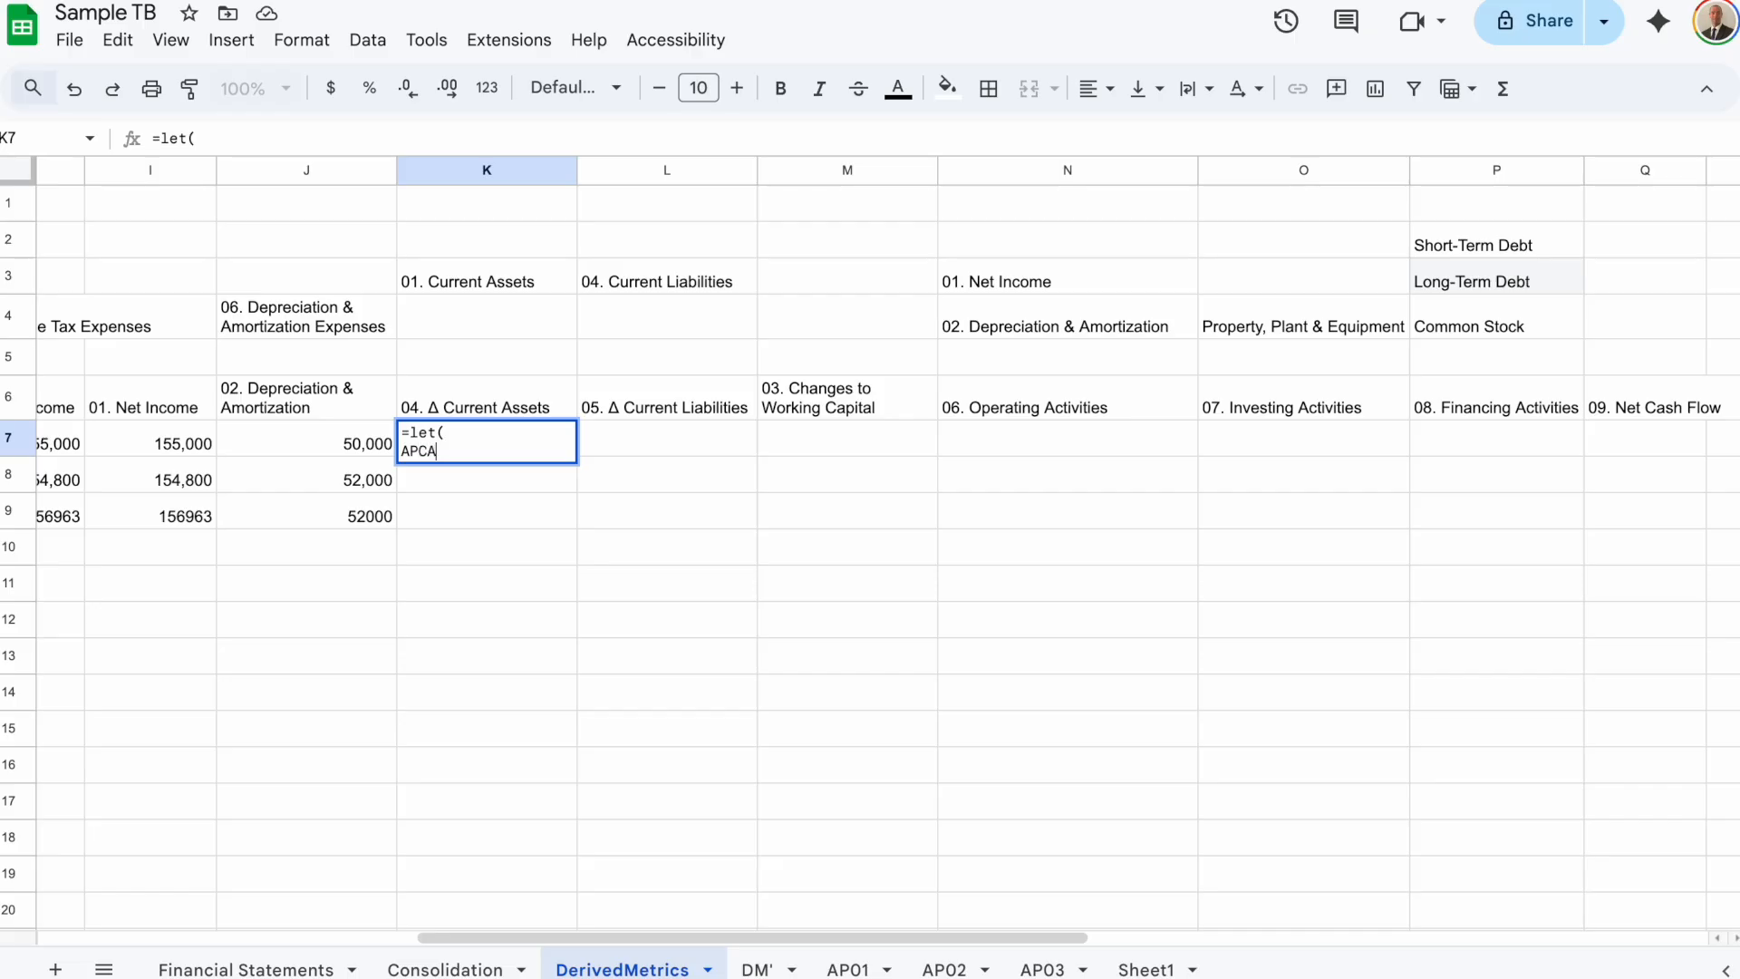
type(",sumif(")
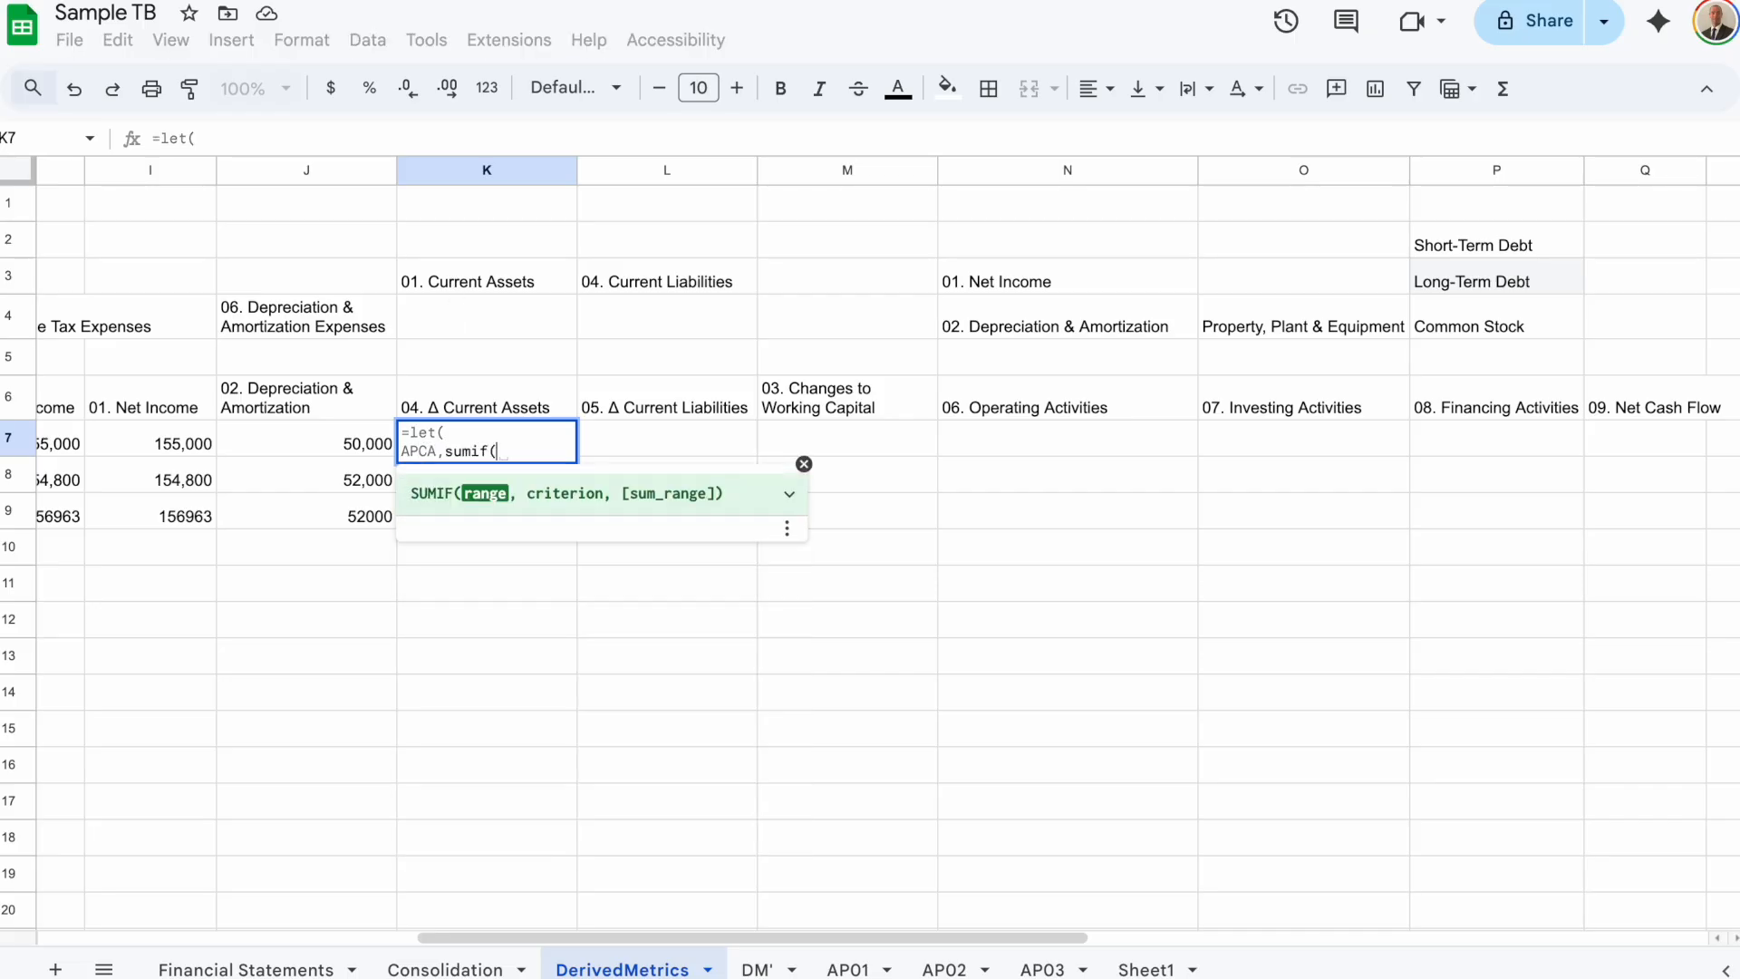
type("consolidatedtb[period]&")
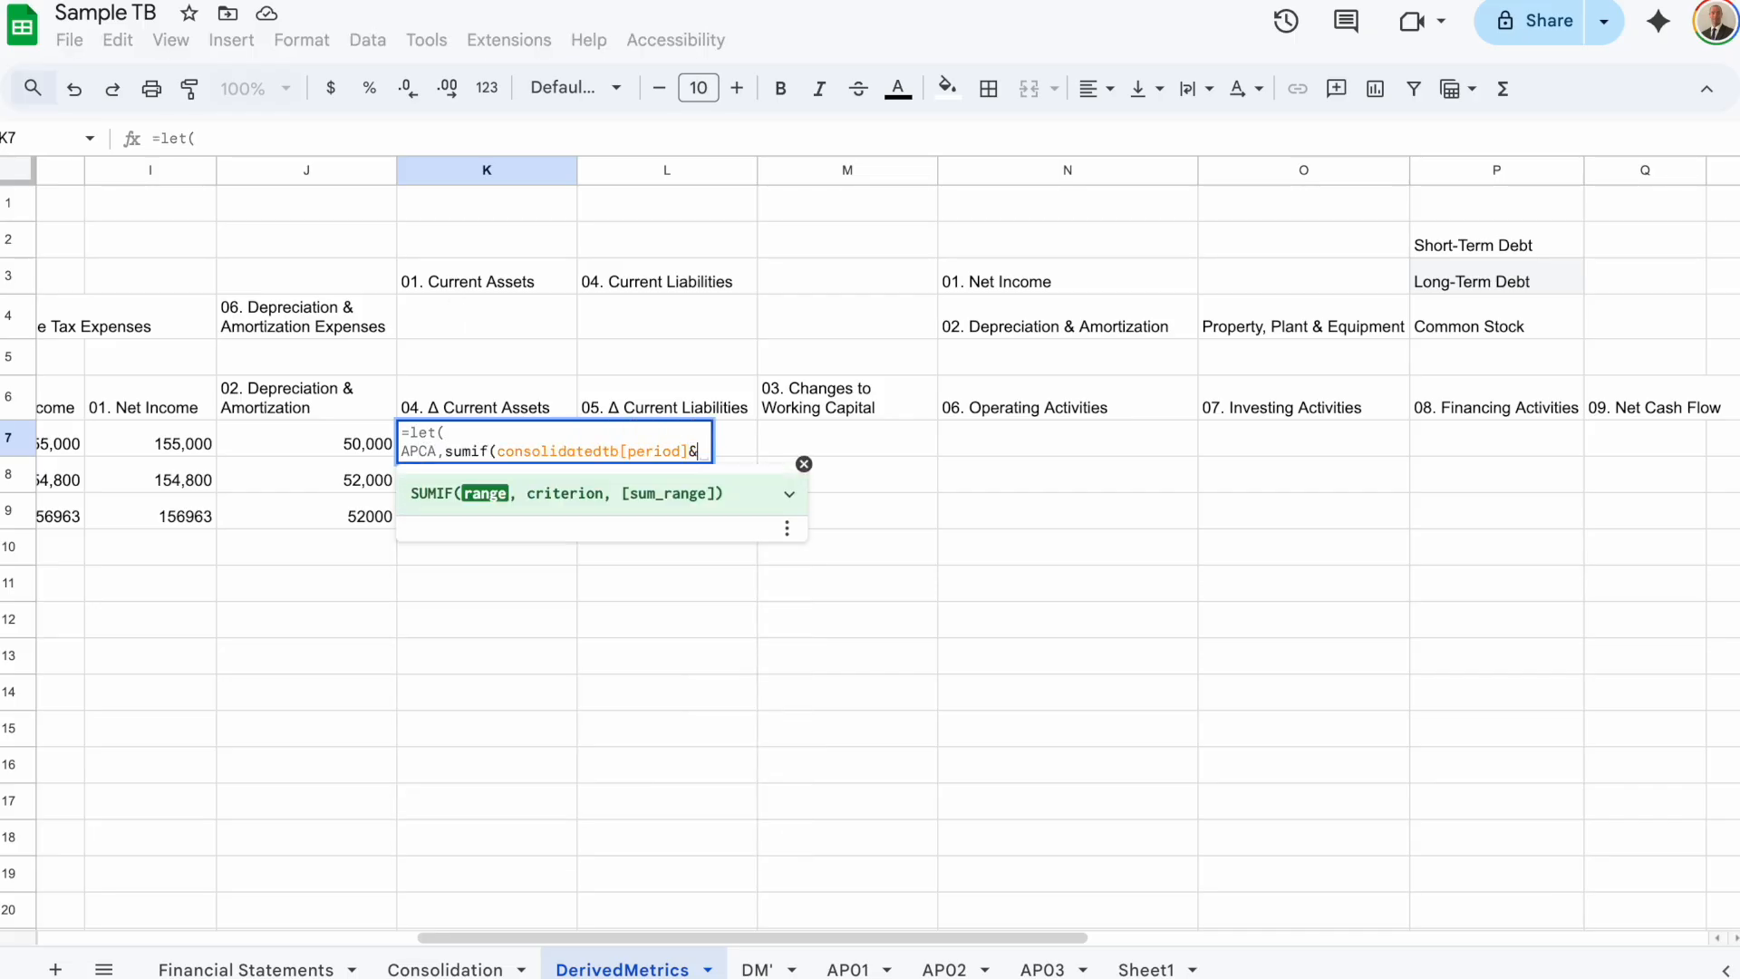
type("consdlidatedtb[mapping]")
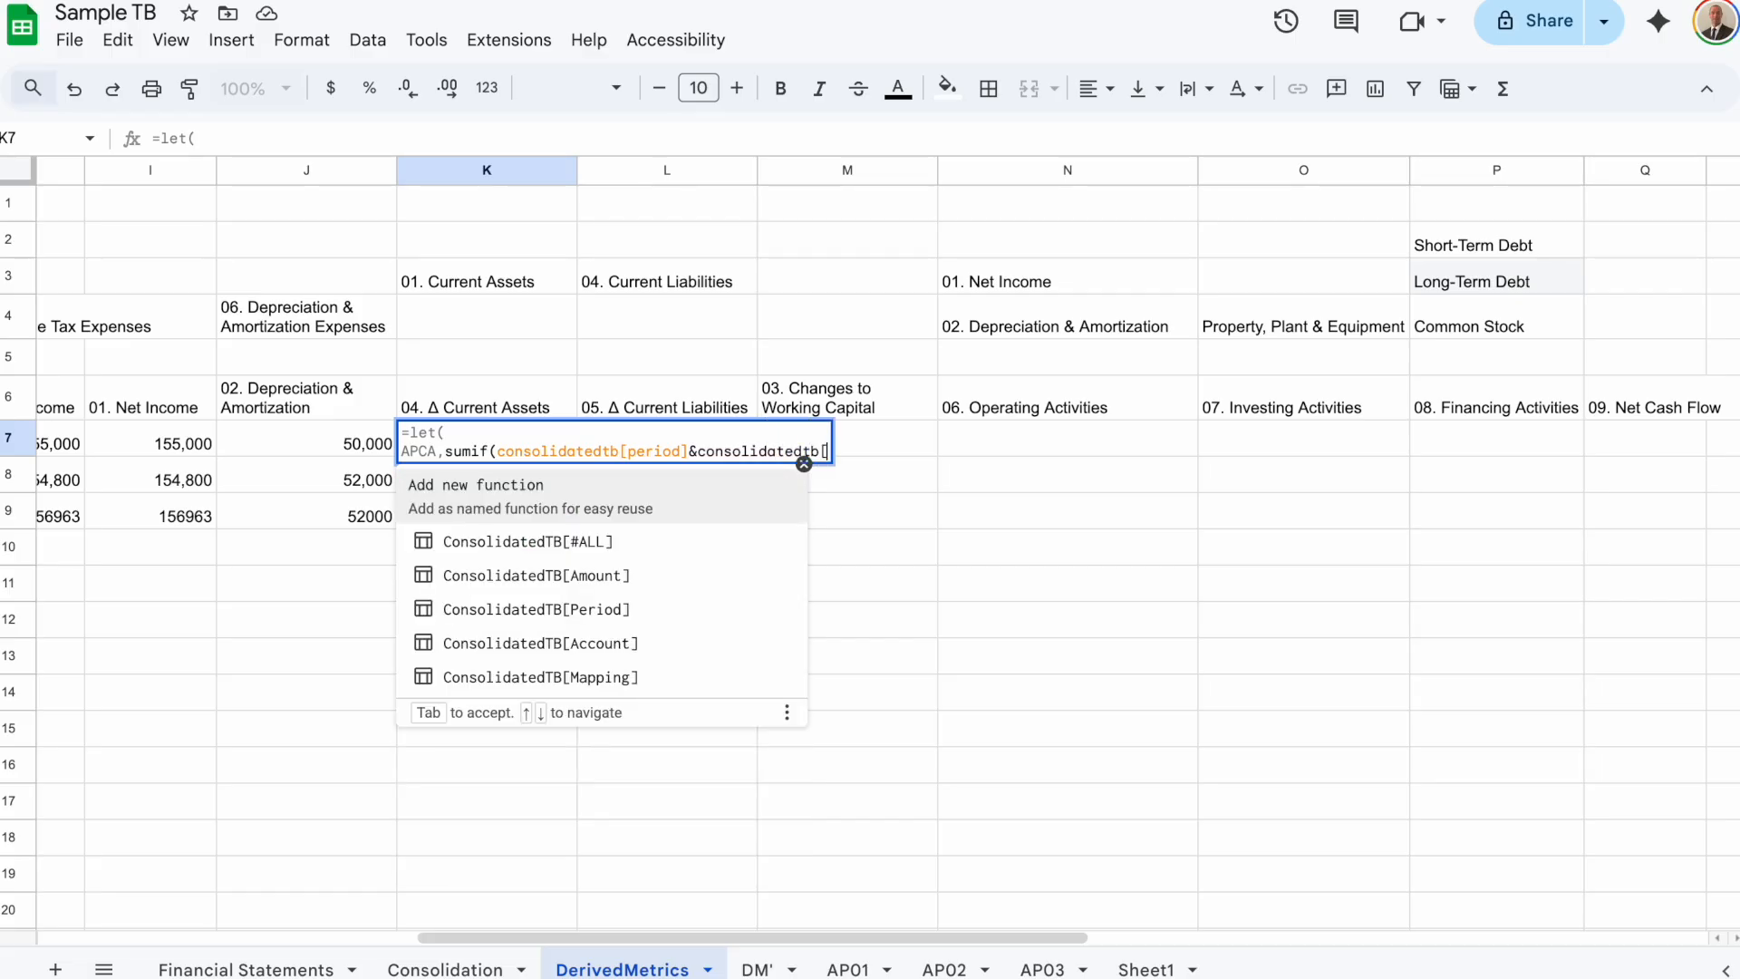
type(",a")
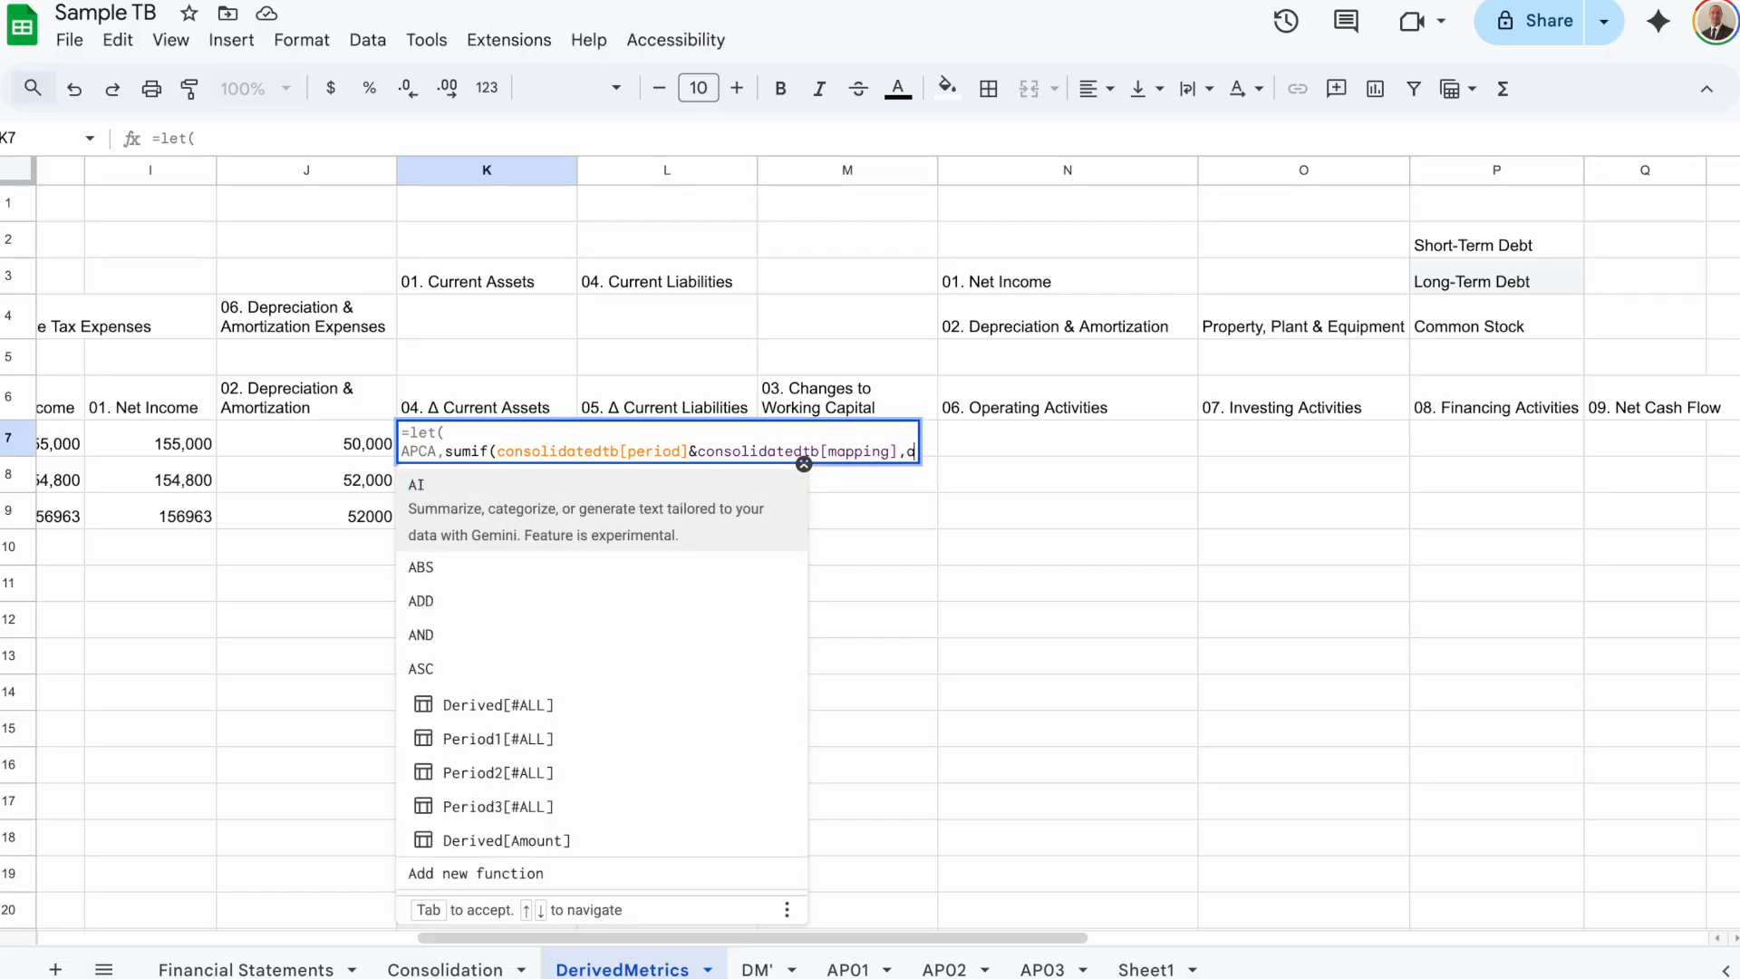
type("7:a&k3,consolidate")
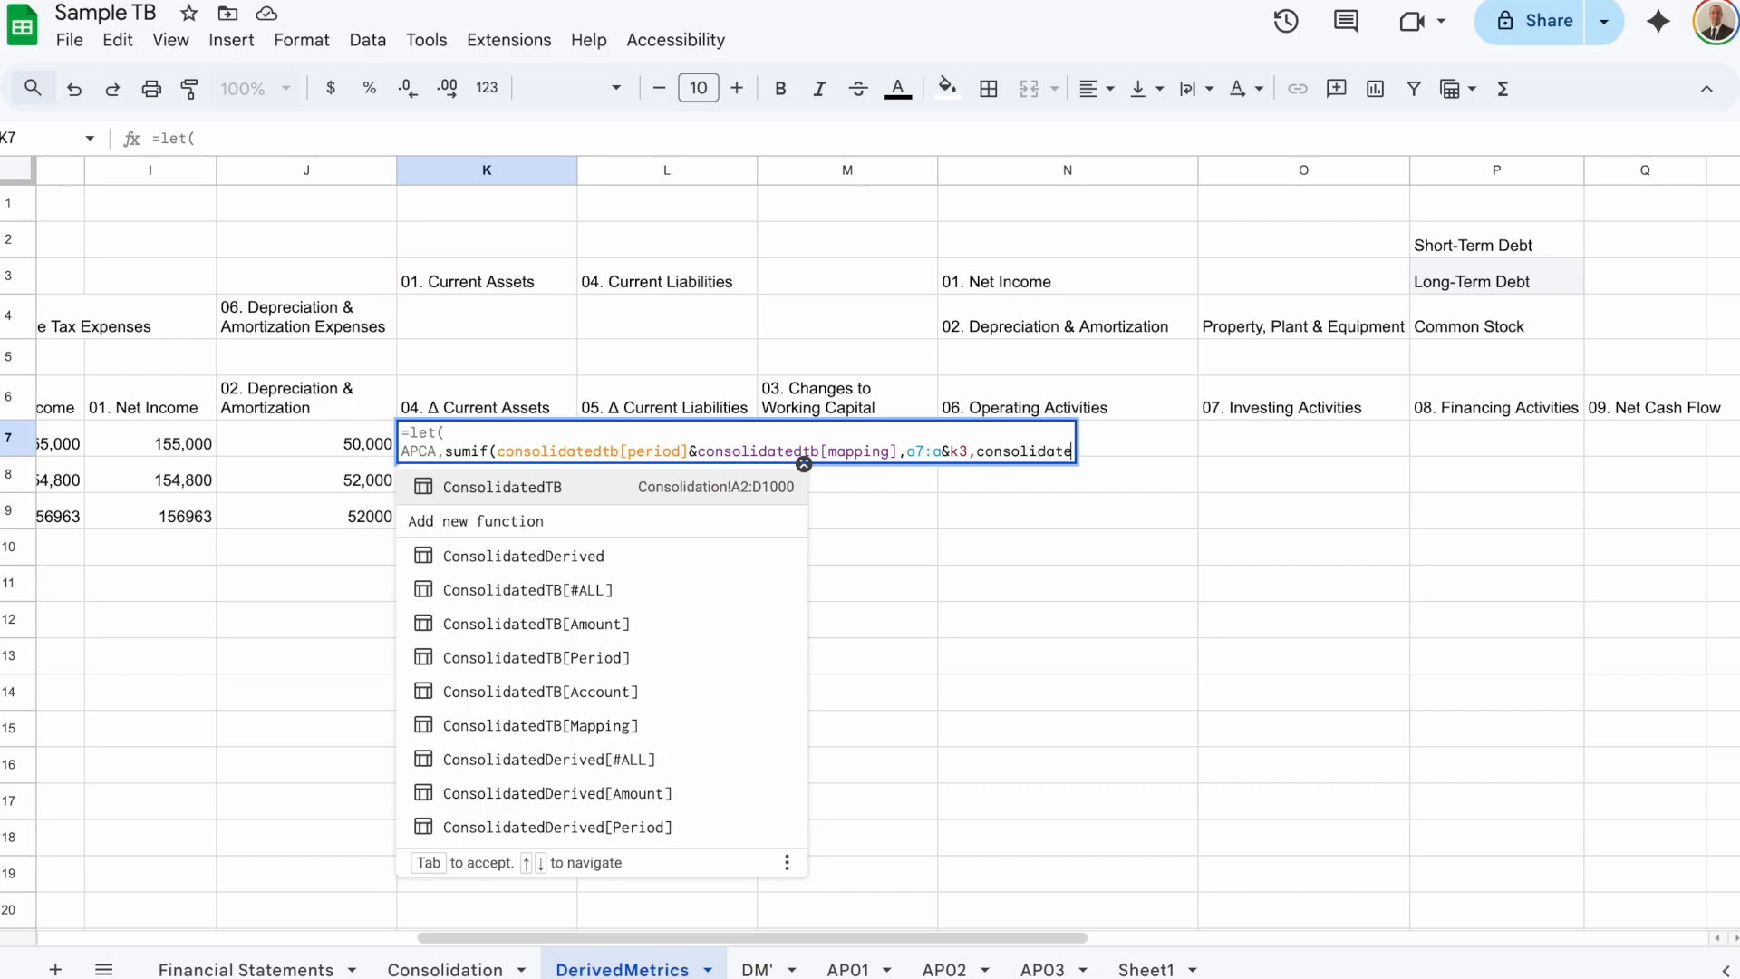
type("dtb[amount]),K")
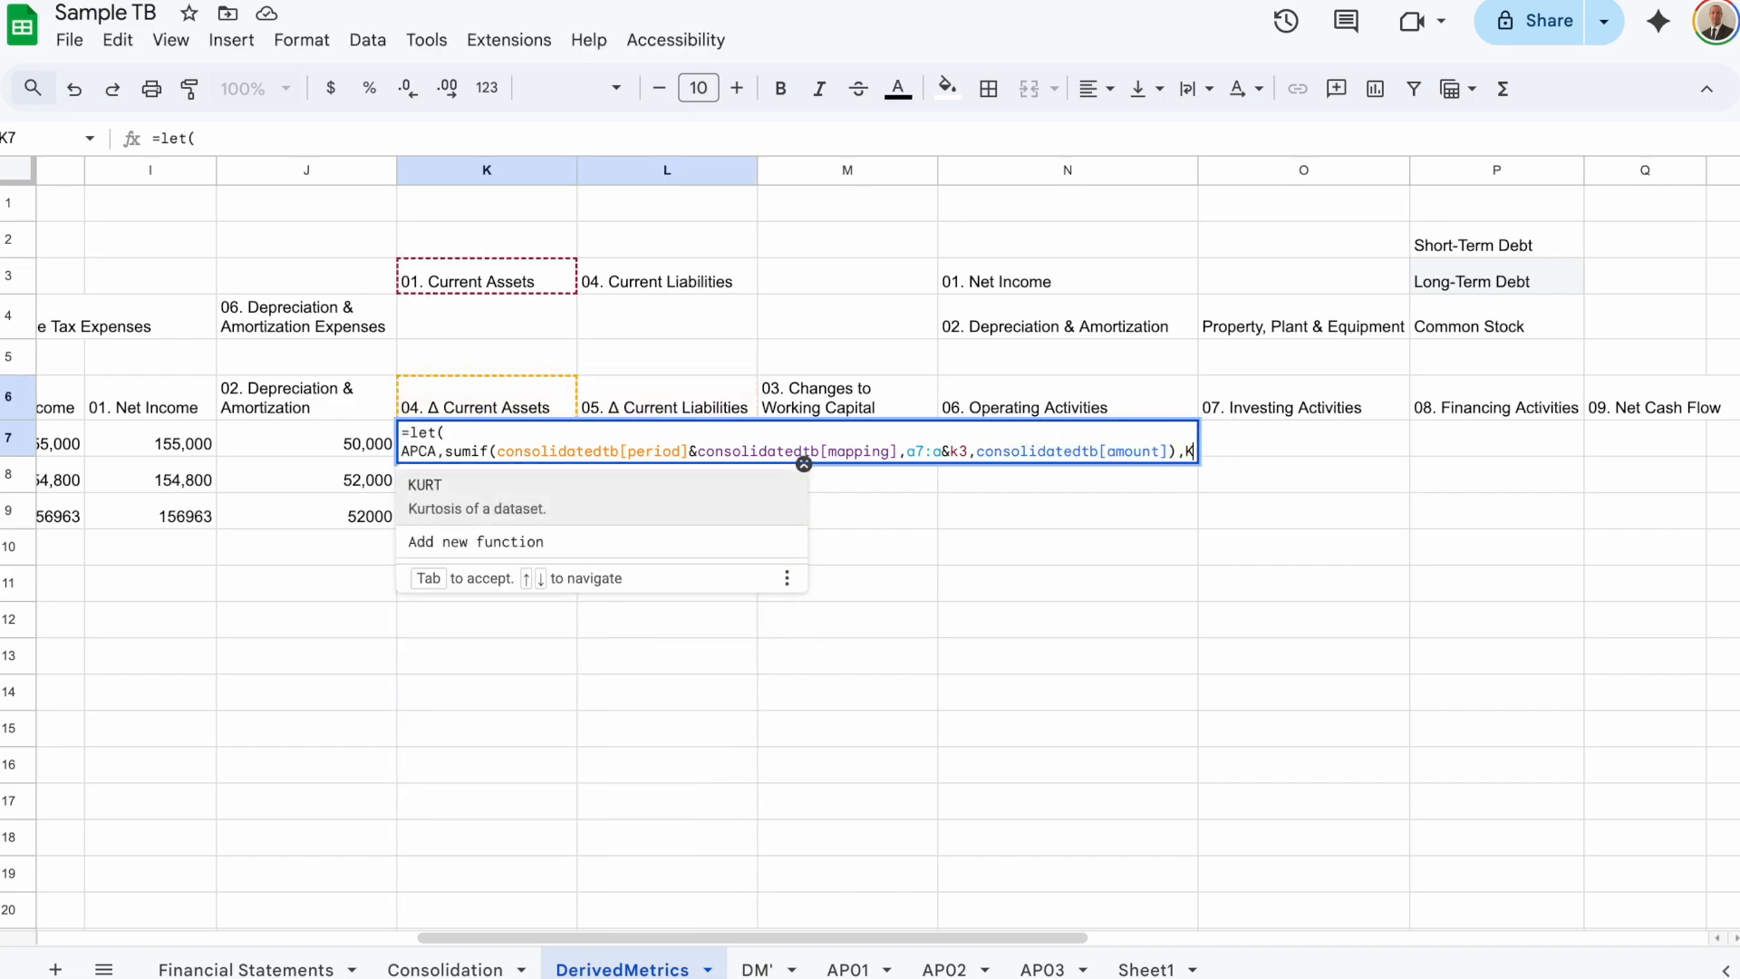
key("BackSpace")
Duplicate the APCA line within the K7 formula, naming the copy APCAm1 and starting its period range at a6
left_click_drag(1186, 453, 231, 453)
key("super+c")
key("Right")
key("alt+Return")
key("super+v")
left_click(430, 469)
type("m1")
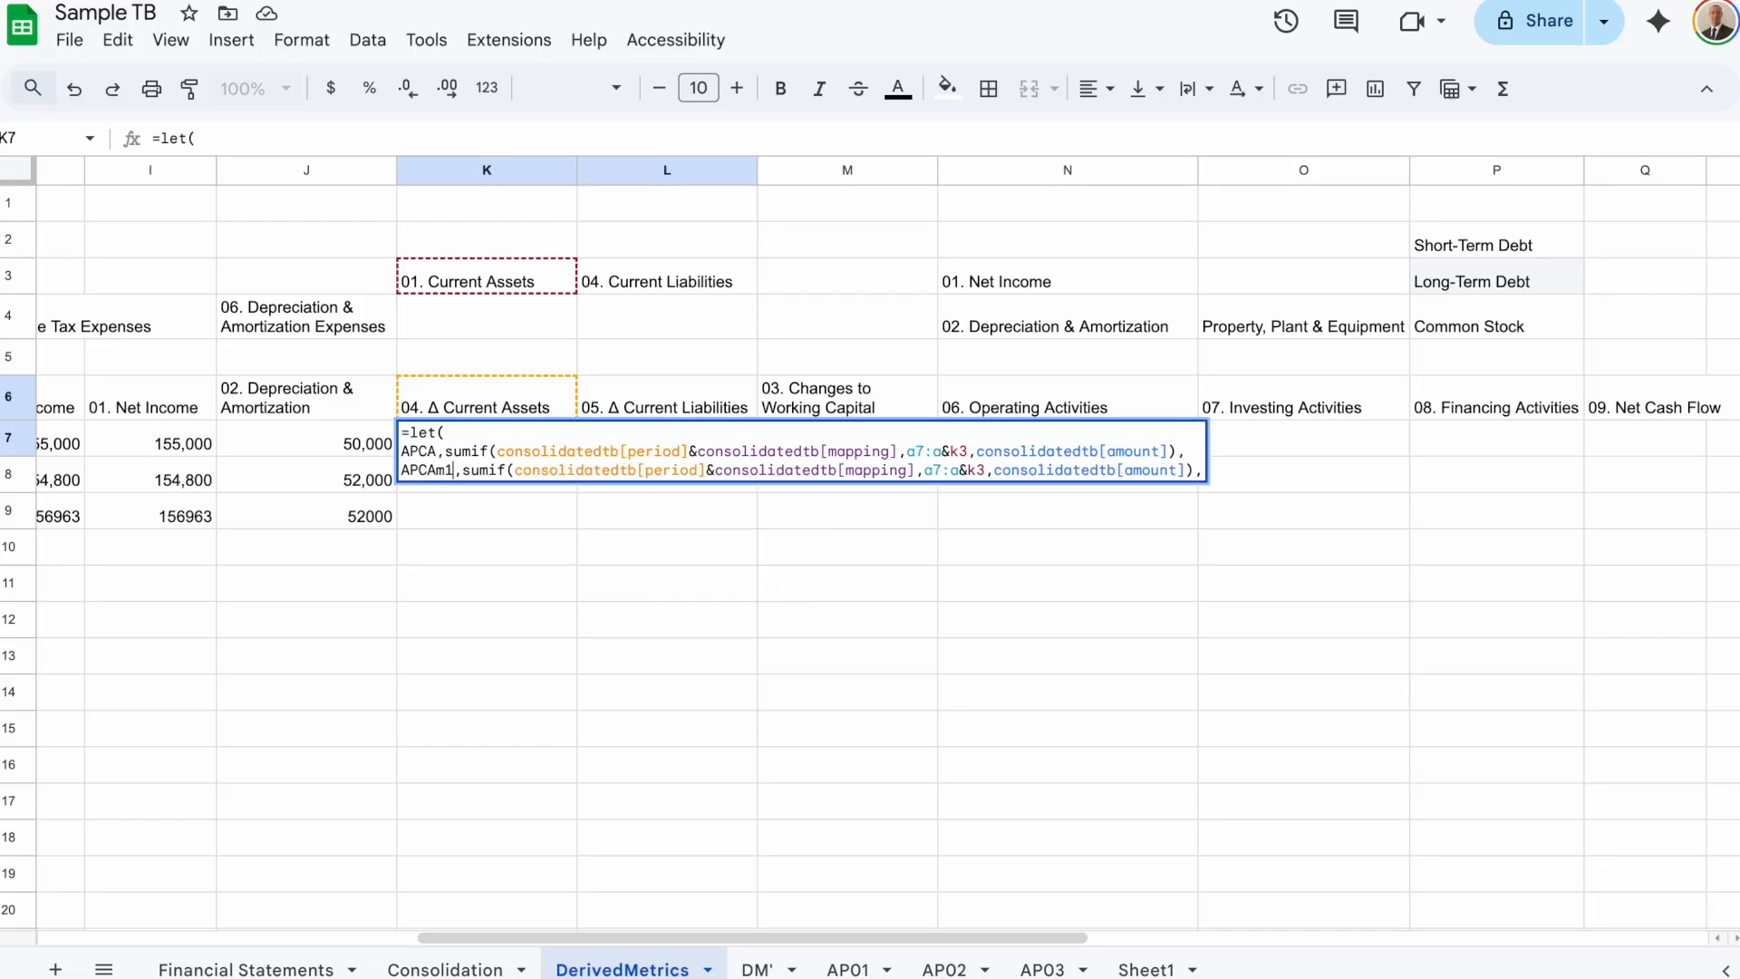
double_click(935, 471)
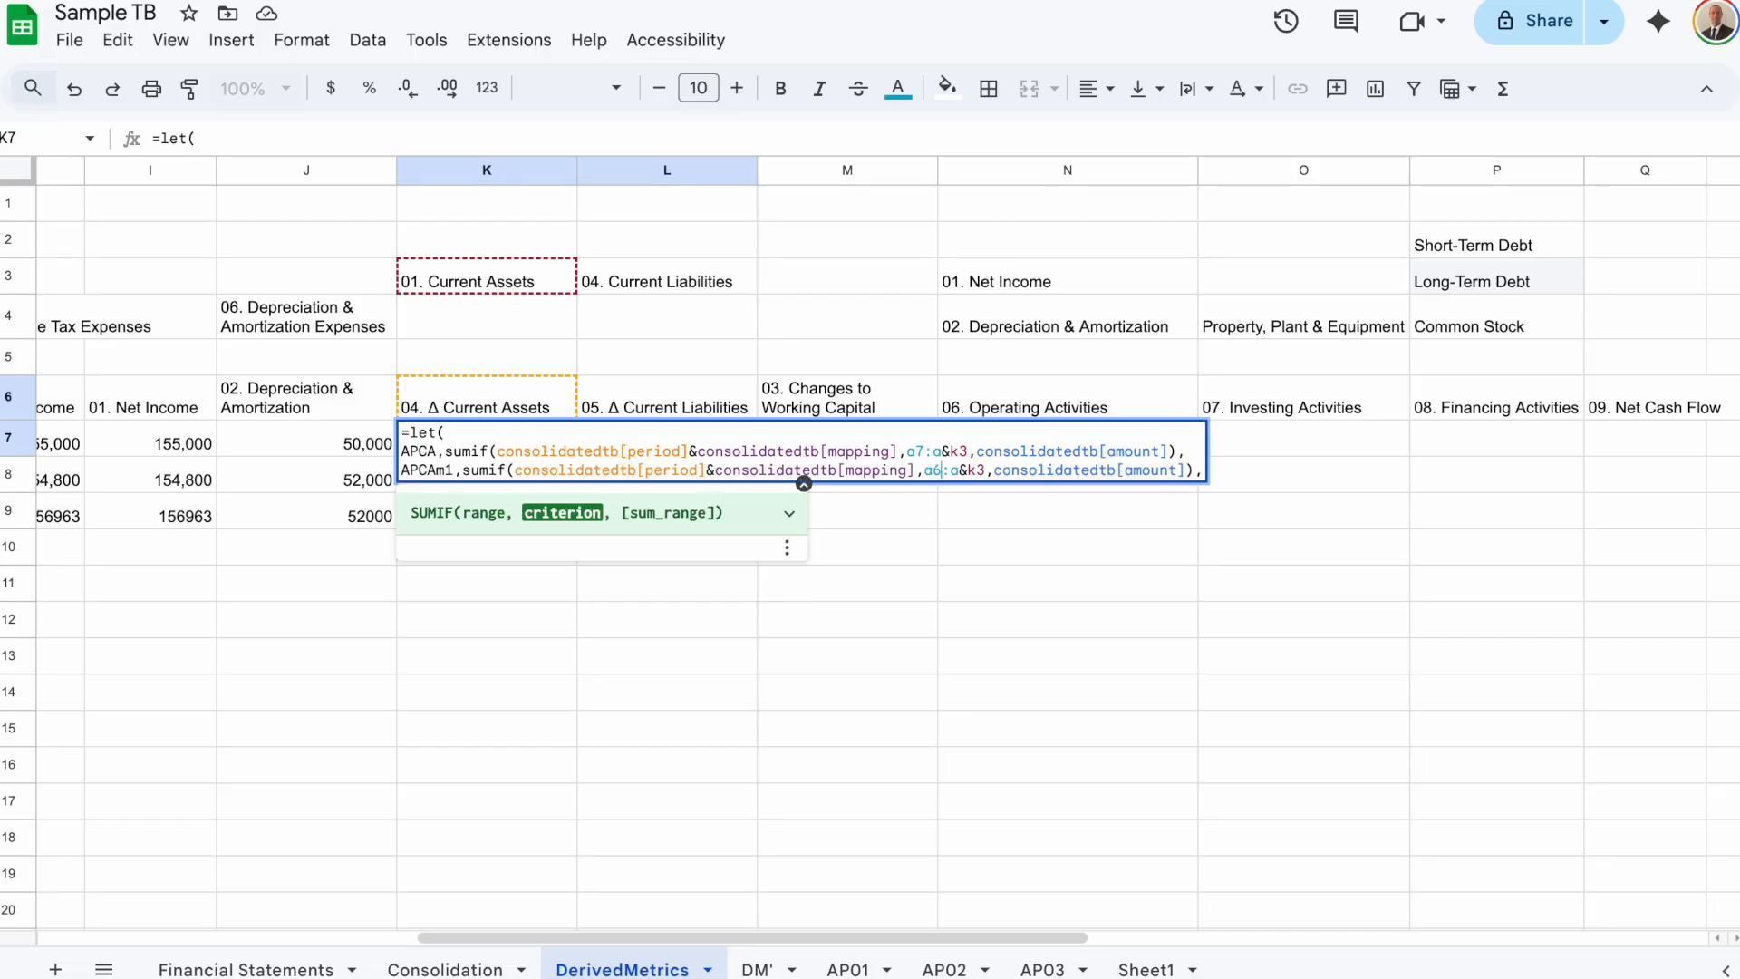
Duplicate the APCA and APCAm1 lines in the K7 formula and rename the first copy APCash
left_click_drag(1205, 475, 402, 452)
key("super+c")
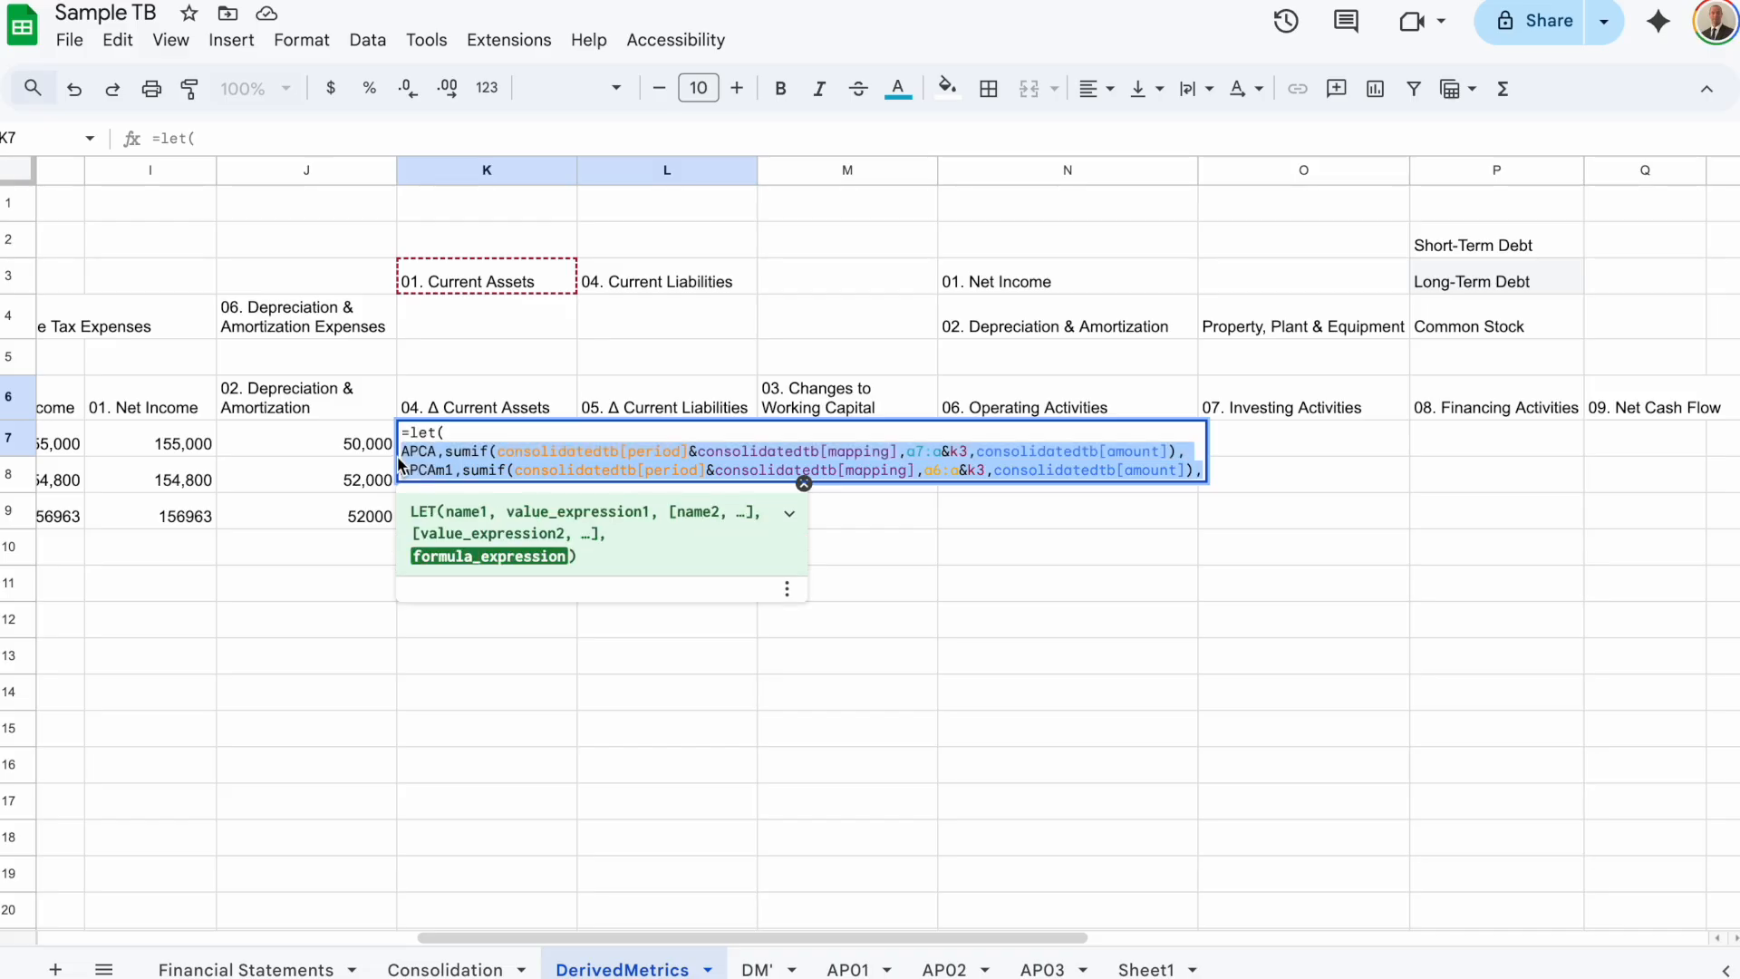
key("Right")
key("alt+Return")
key("super+v")
left_click(441, 489)
key("BackSpace")
type("as")
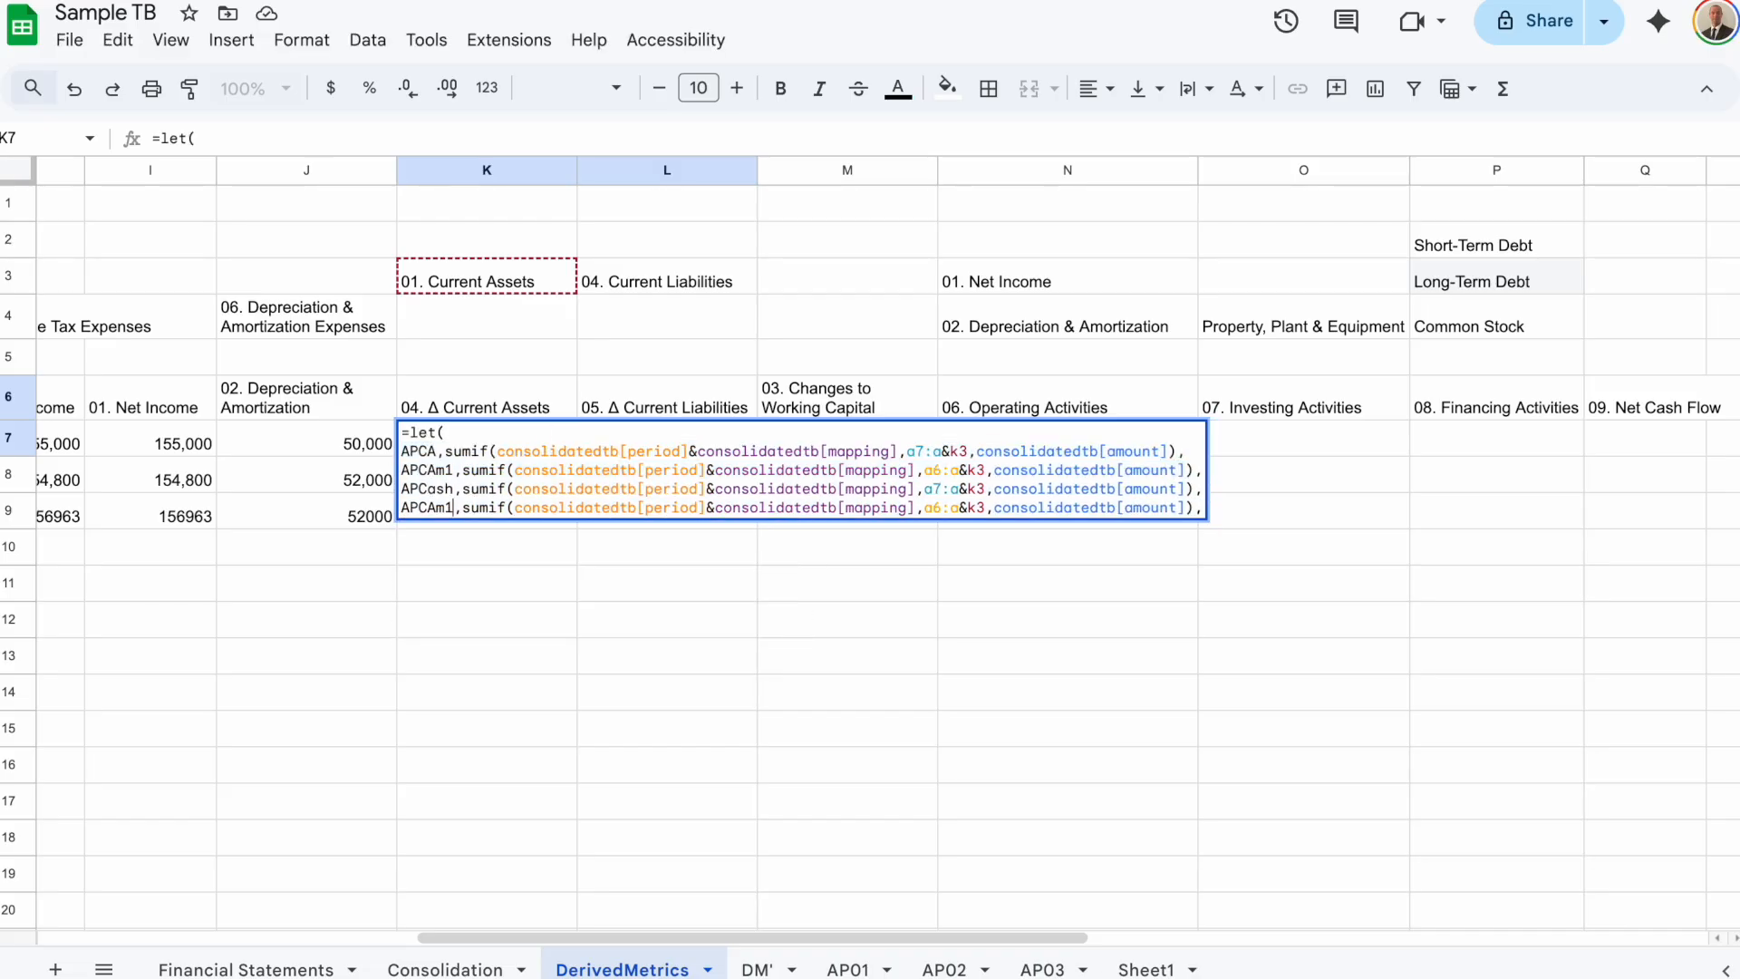
Make both copied lines match consolidatedtb[account] against "Cash" instead of the mapping and k3, naming the second one APCashm1
type("account")
left_click_drag(897, 495, 987, 507)
key("alt+shift+Left")
key("super+c")
key("super+v")
type("\"Cas")
type("h\"")
key("alt+shift+Left")
key("shift+Left")
key("super+c")
key("super+v")
key("super+Right")
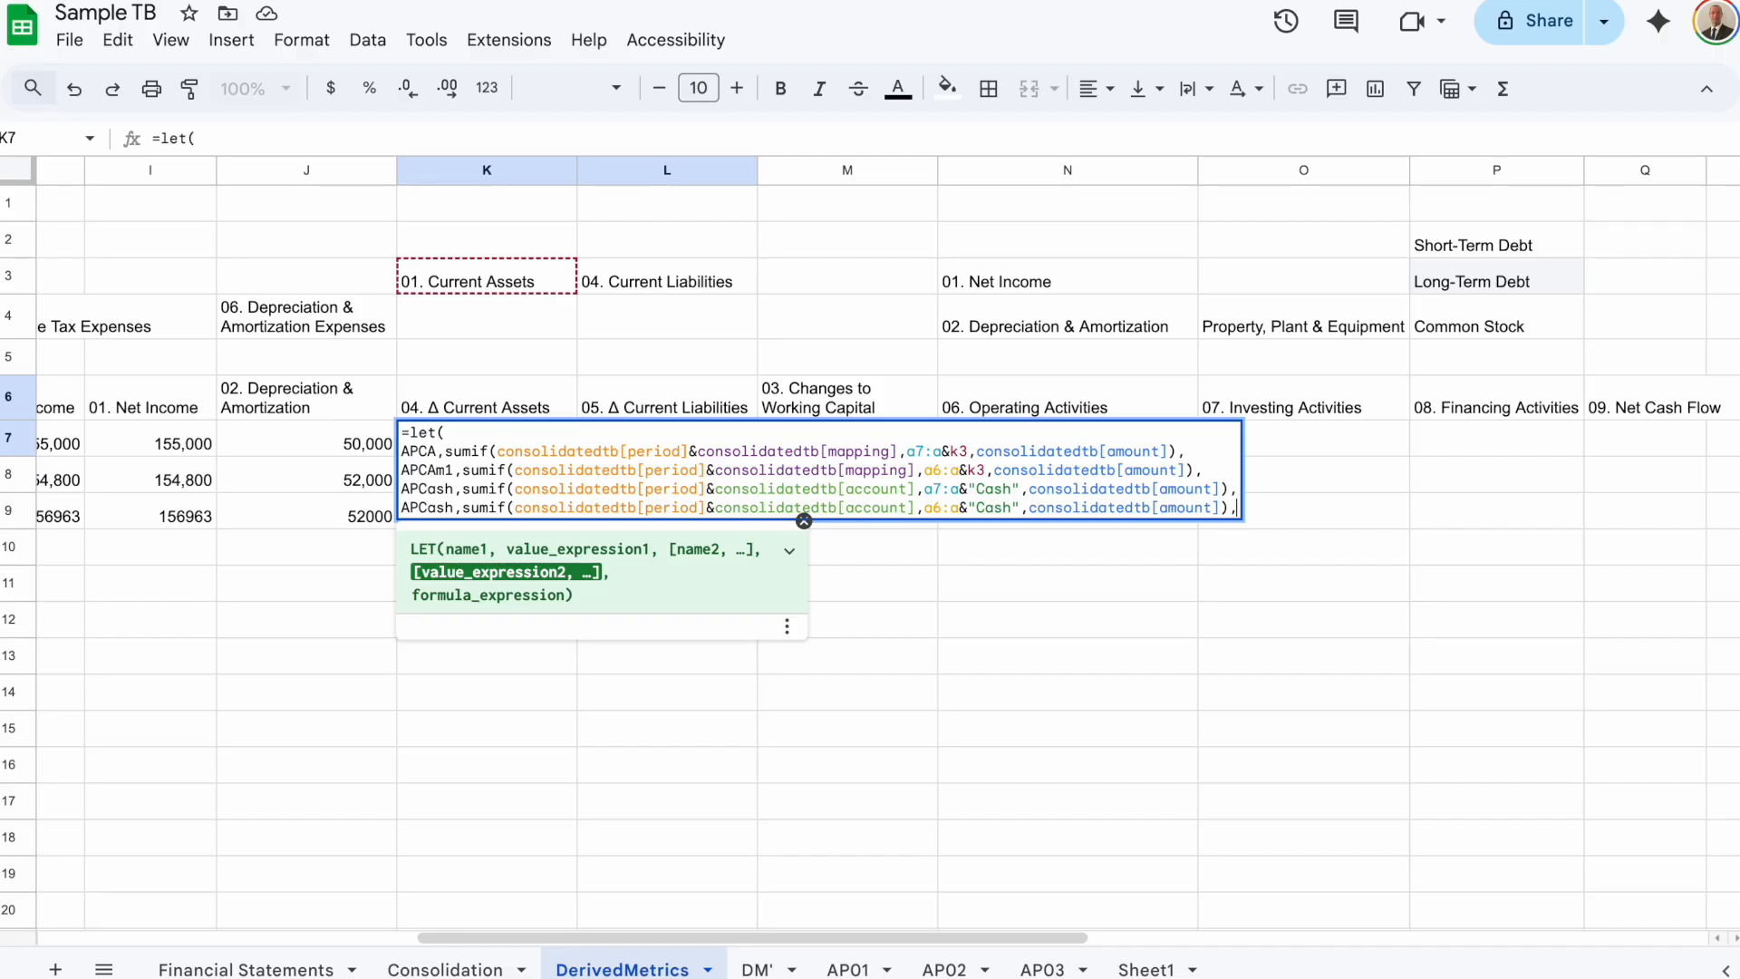
left_click(455, 508)
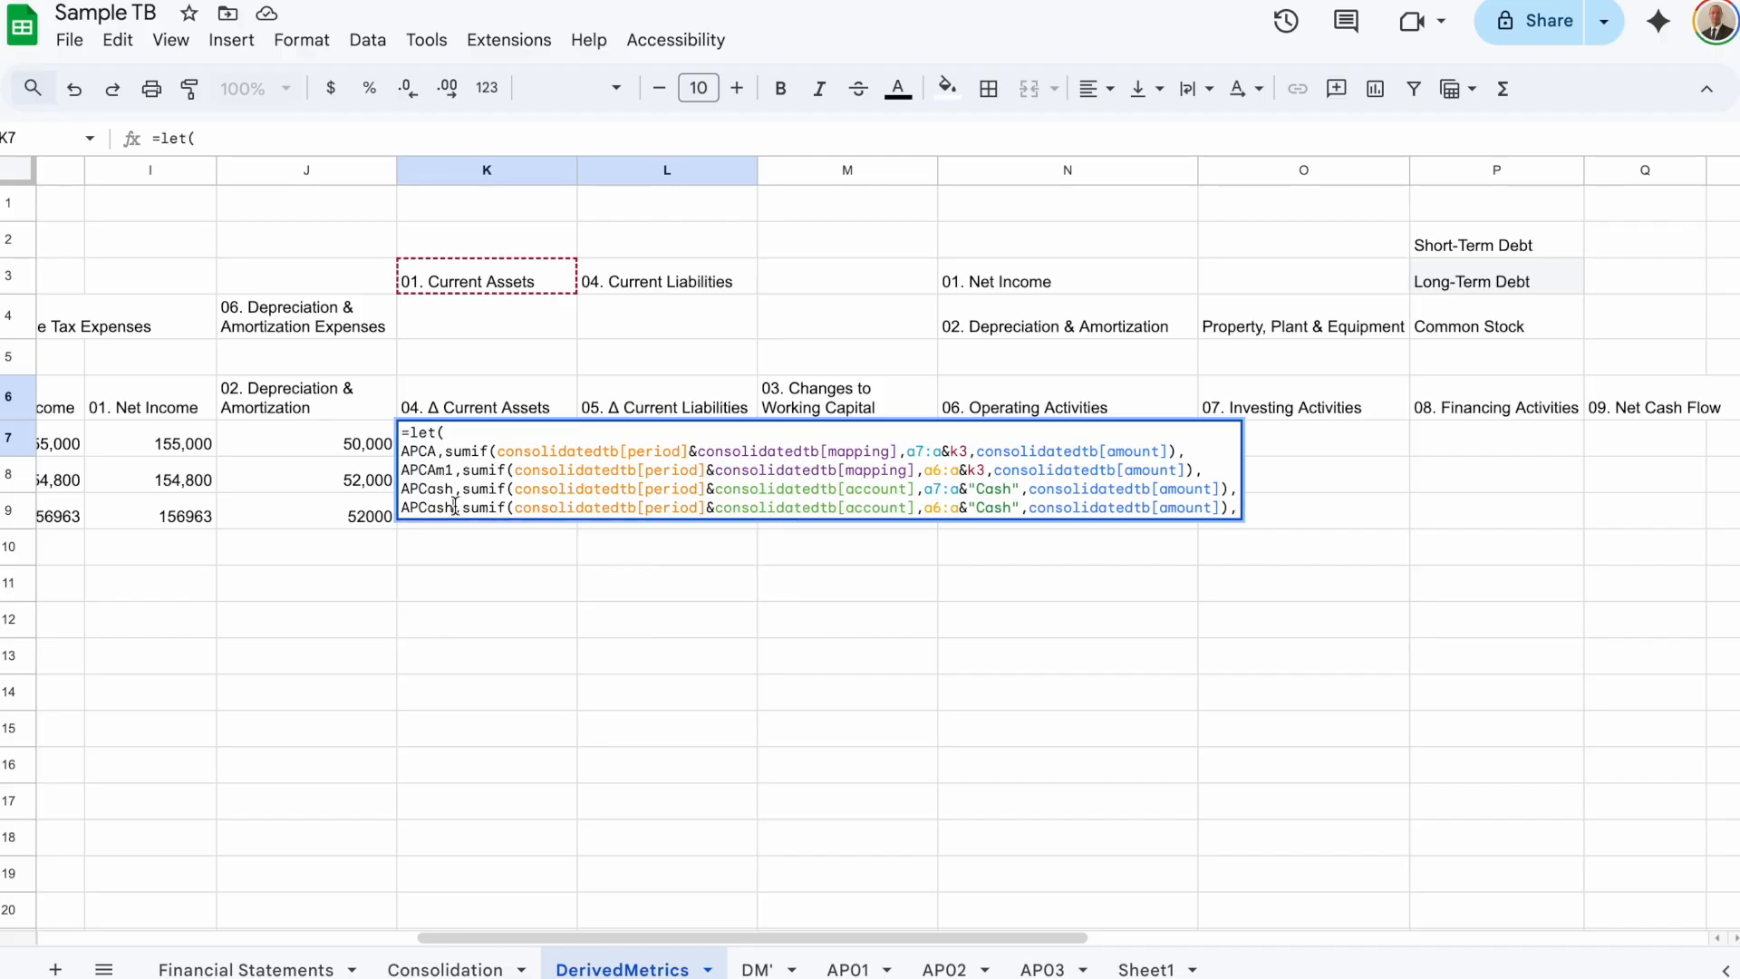
Add APCAm1-APCA-APCashm1+APCash on a new line as the result expression of the K7 LET formula
key("alt+Return")
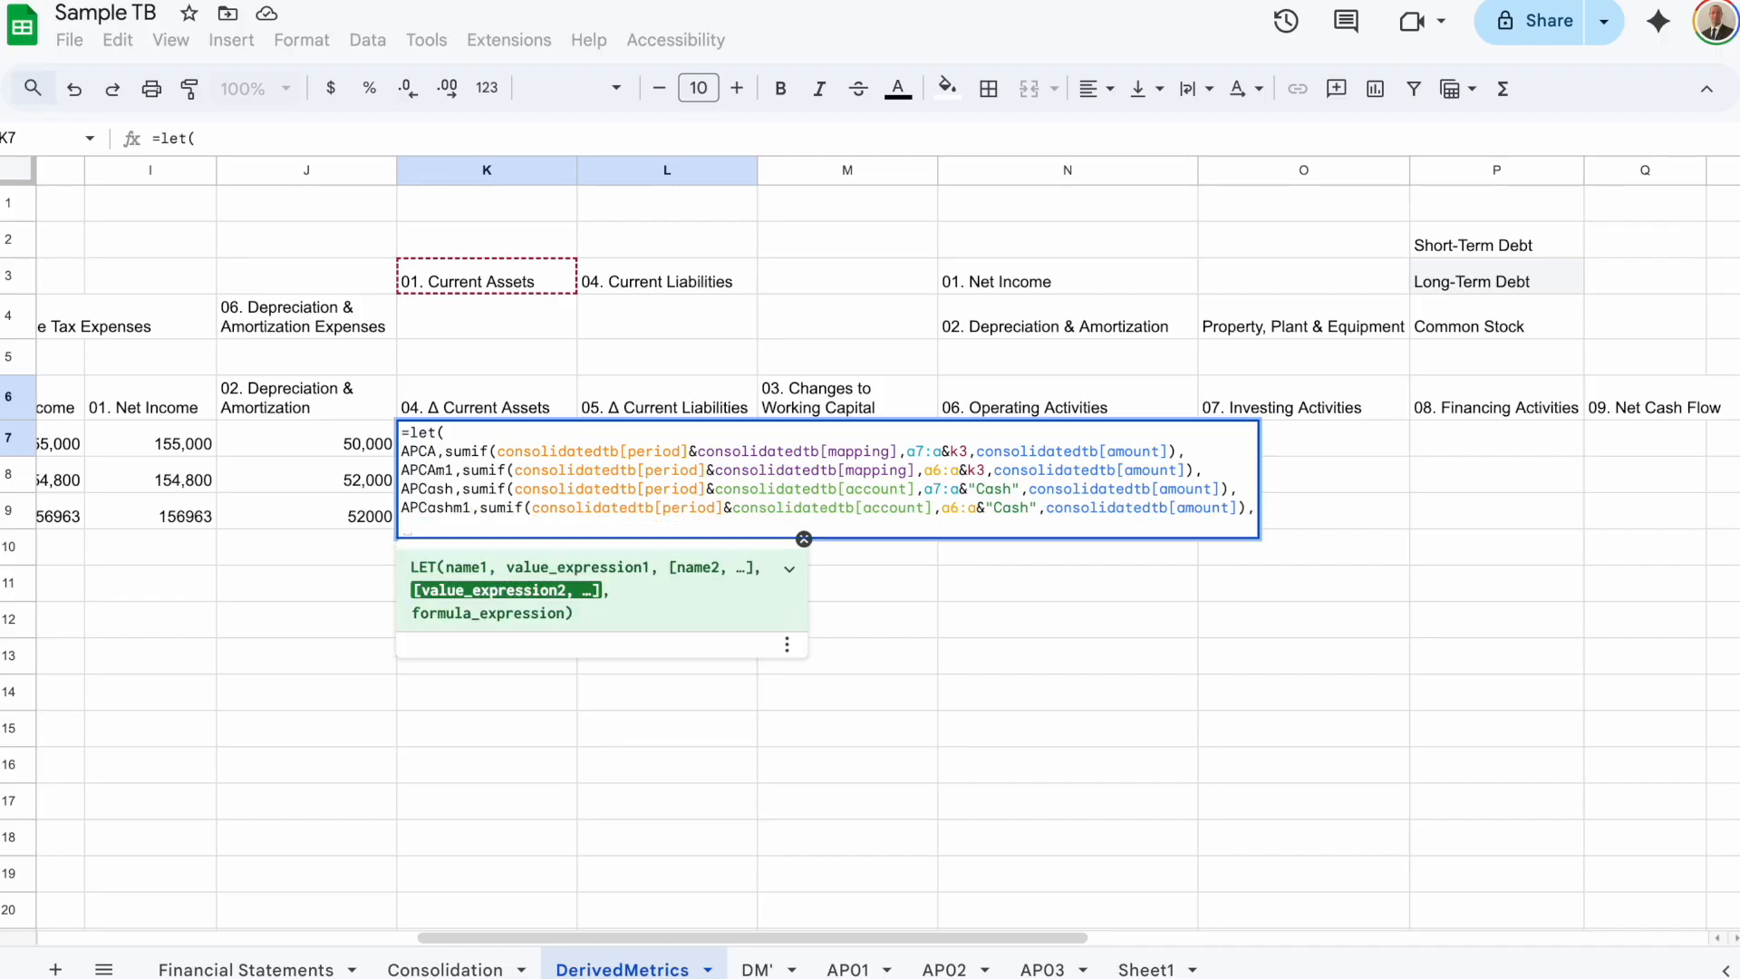
type("APCAm1-APCA")
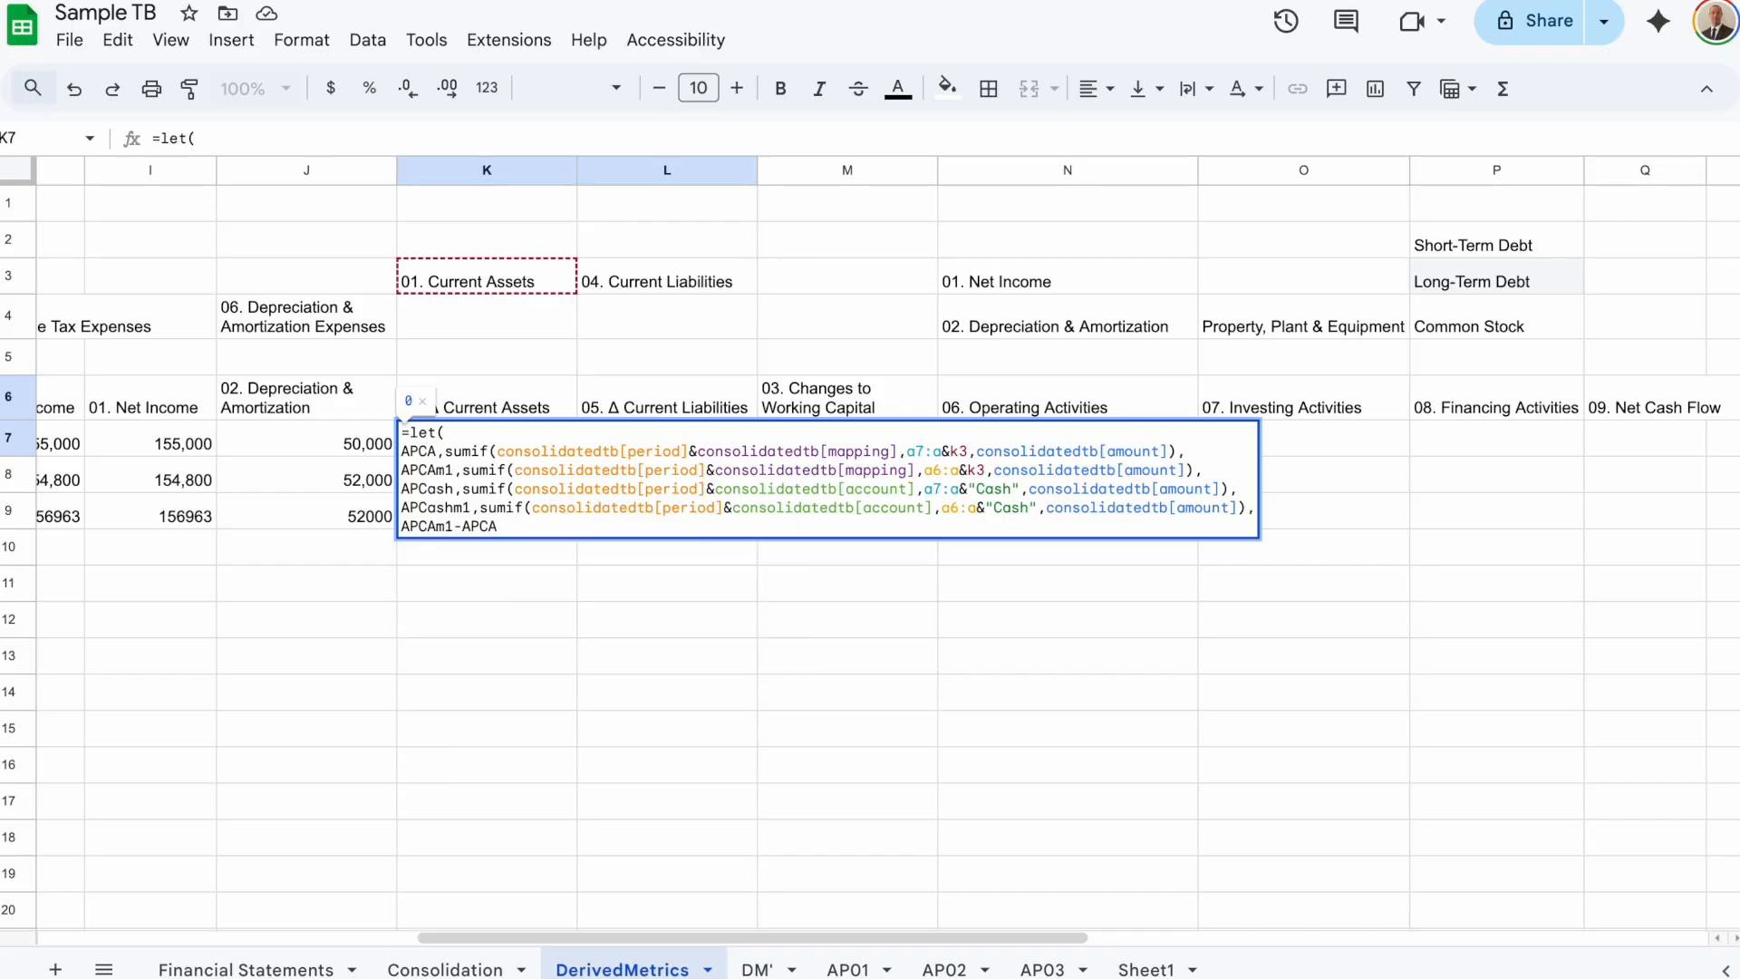
type("-")
key("BackSpace")
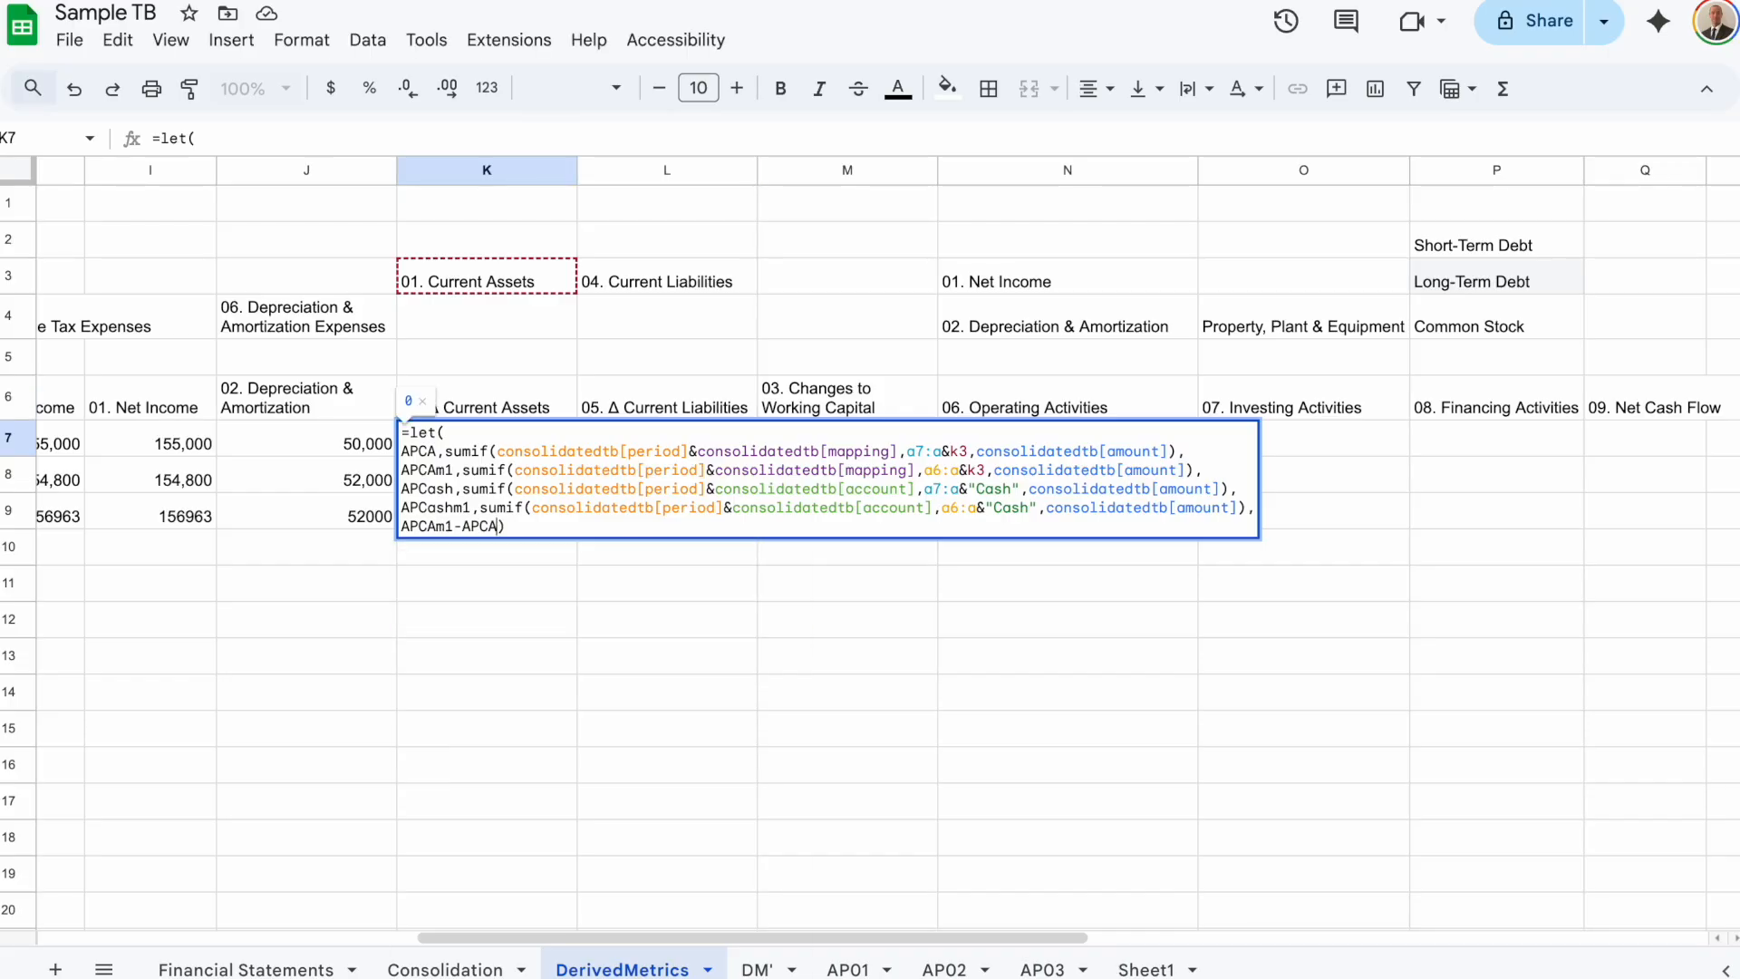
type("-APCashm1+APC")
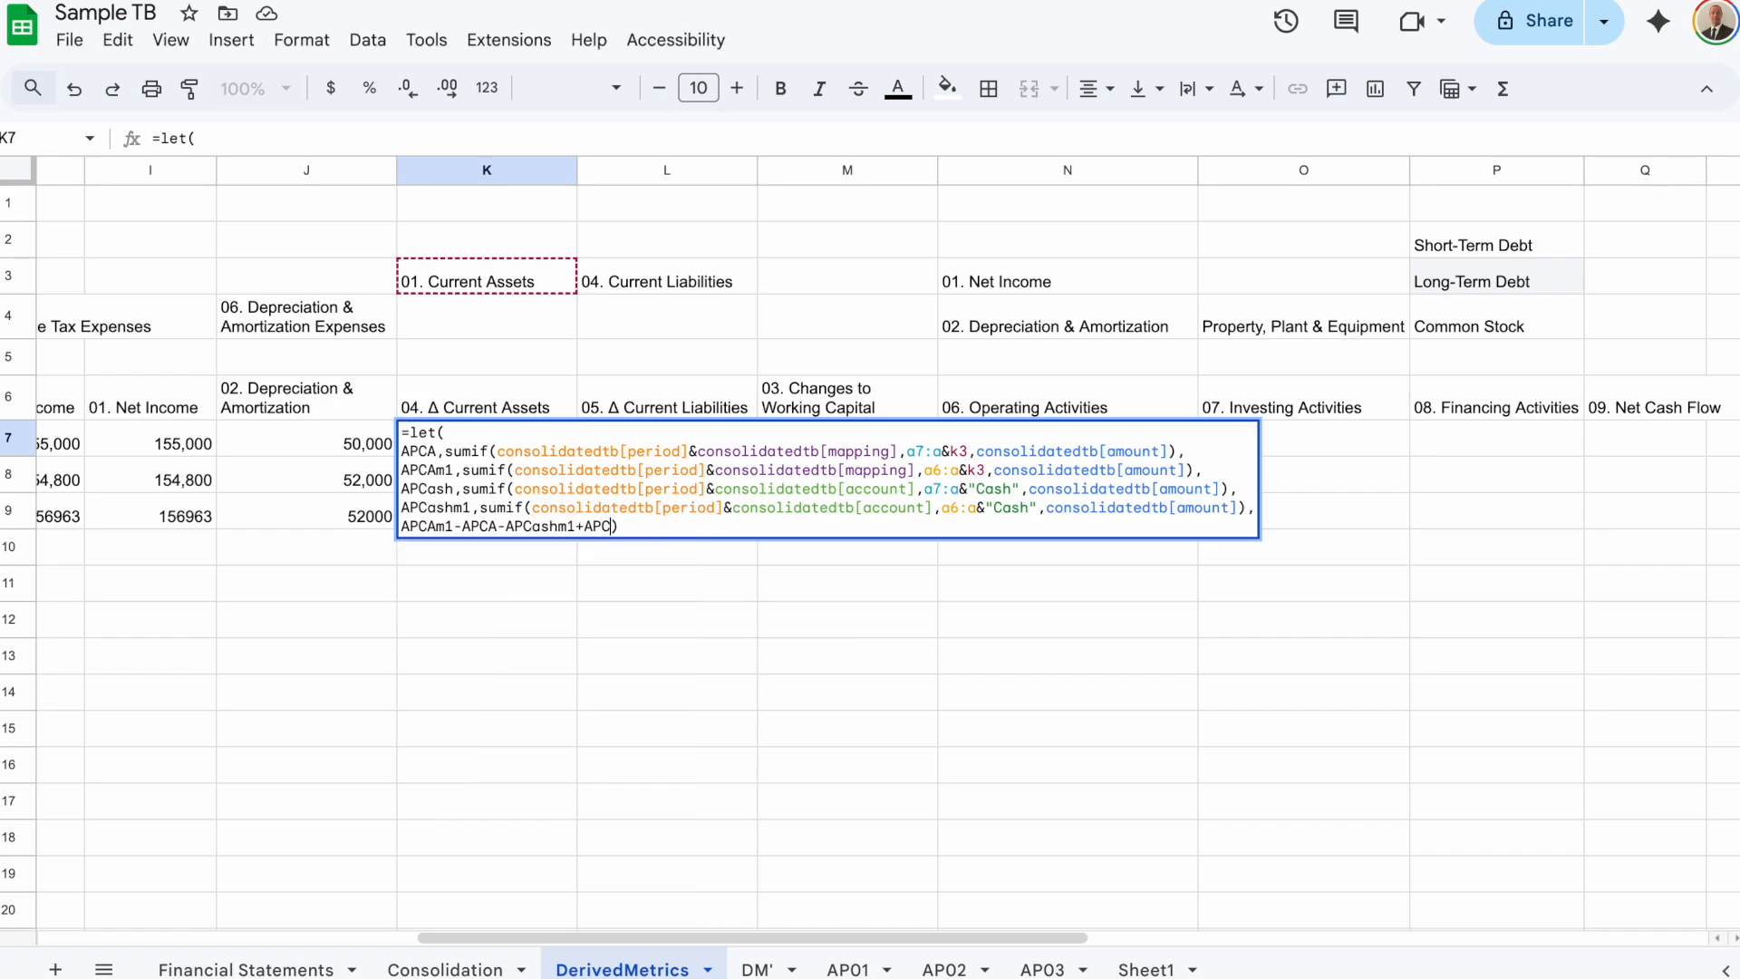
Wrap the K7 LET formula in array_constrain(ArrayFormula()), limited to counta(a7:a) rows and 1 column
type("array_constrain(ArrayFormula(")
left_click(654, 527)
type(",counta(a7:a),1)")
key("Return")
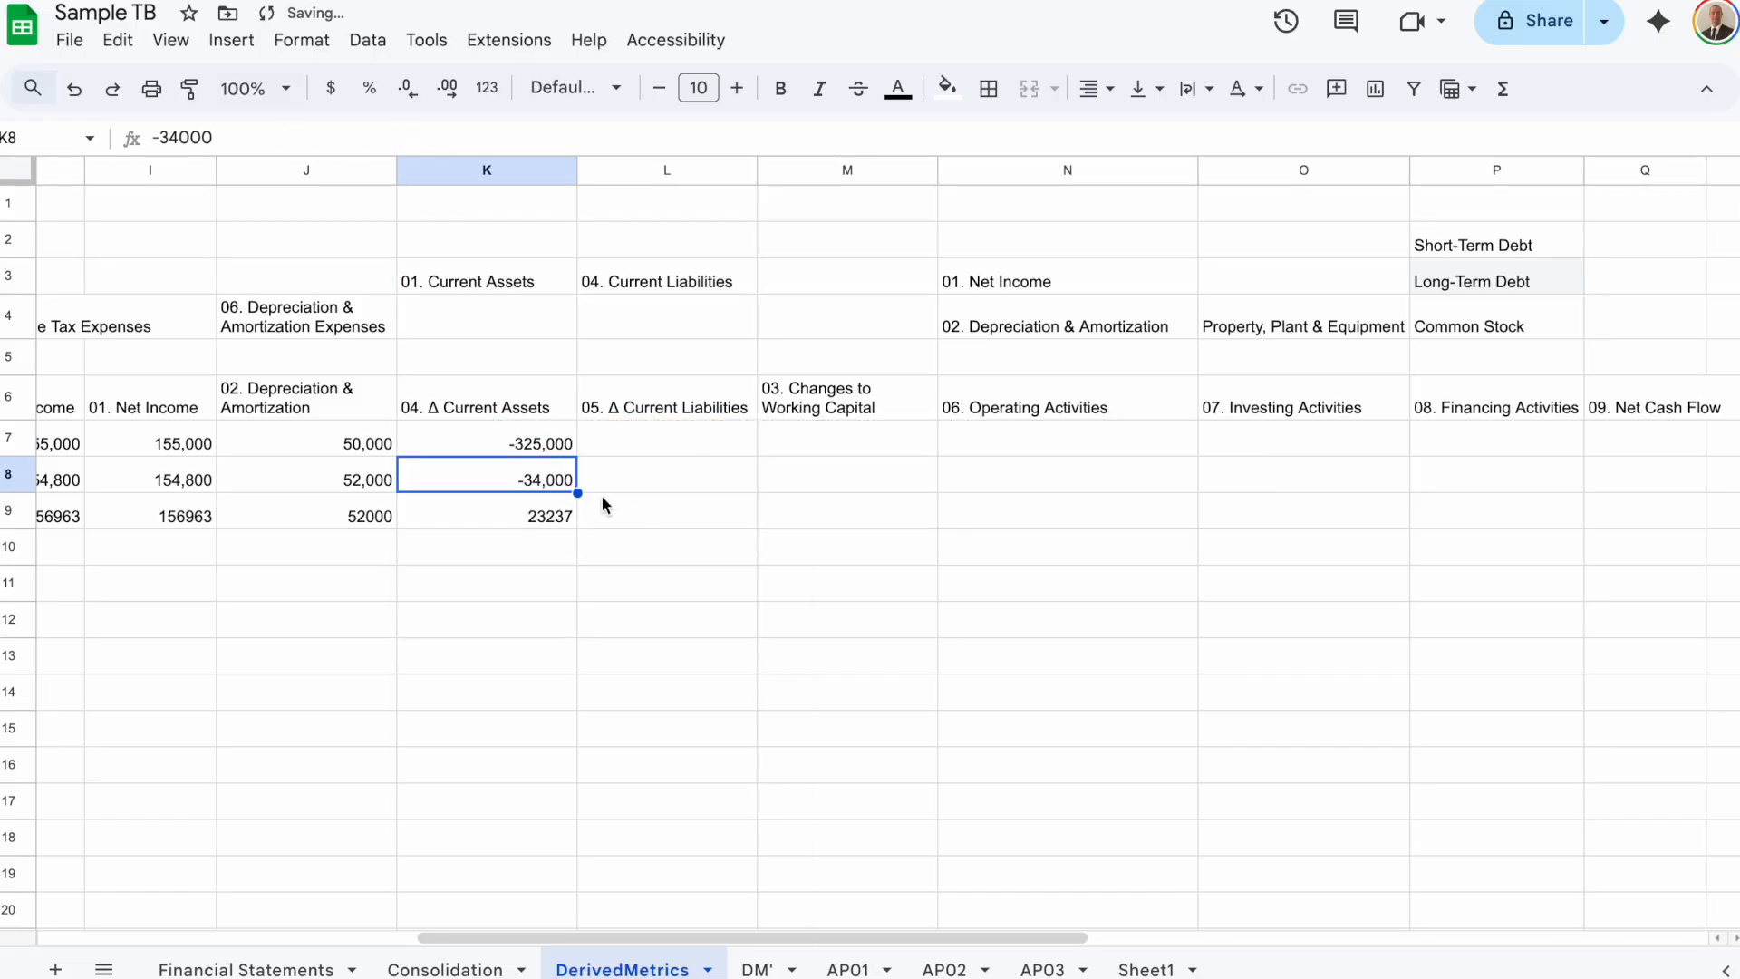
Wrap K7's result expression in if(isnumber(value(A6:A))=TRUE,…,"0"), and check the period amounts in AP01 C3:C5
left_click(552, 433)
double_click(546, 441)
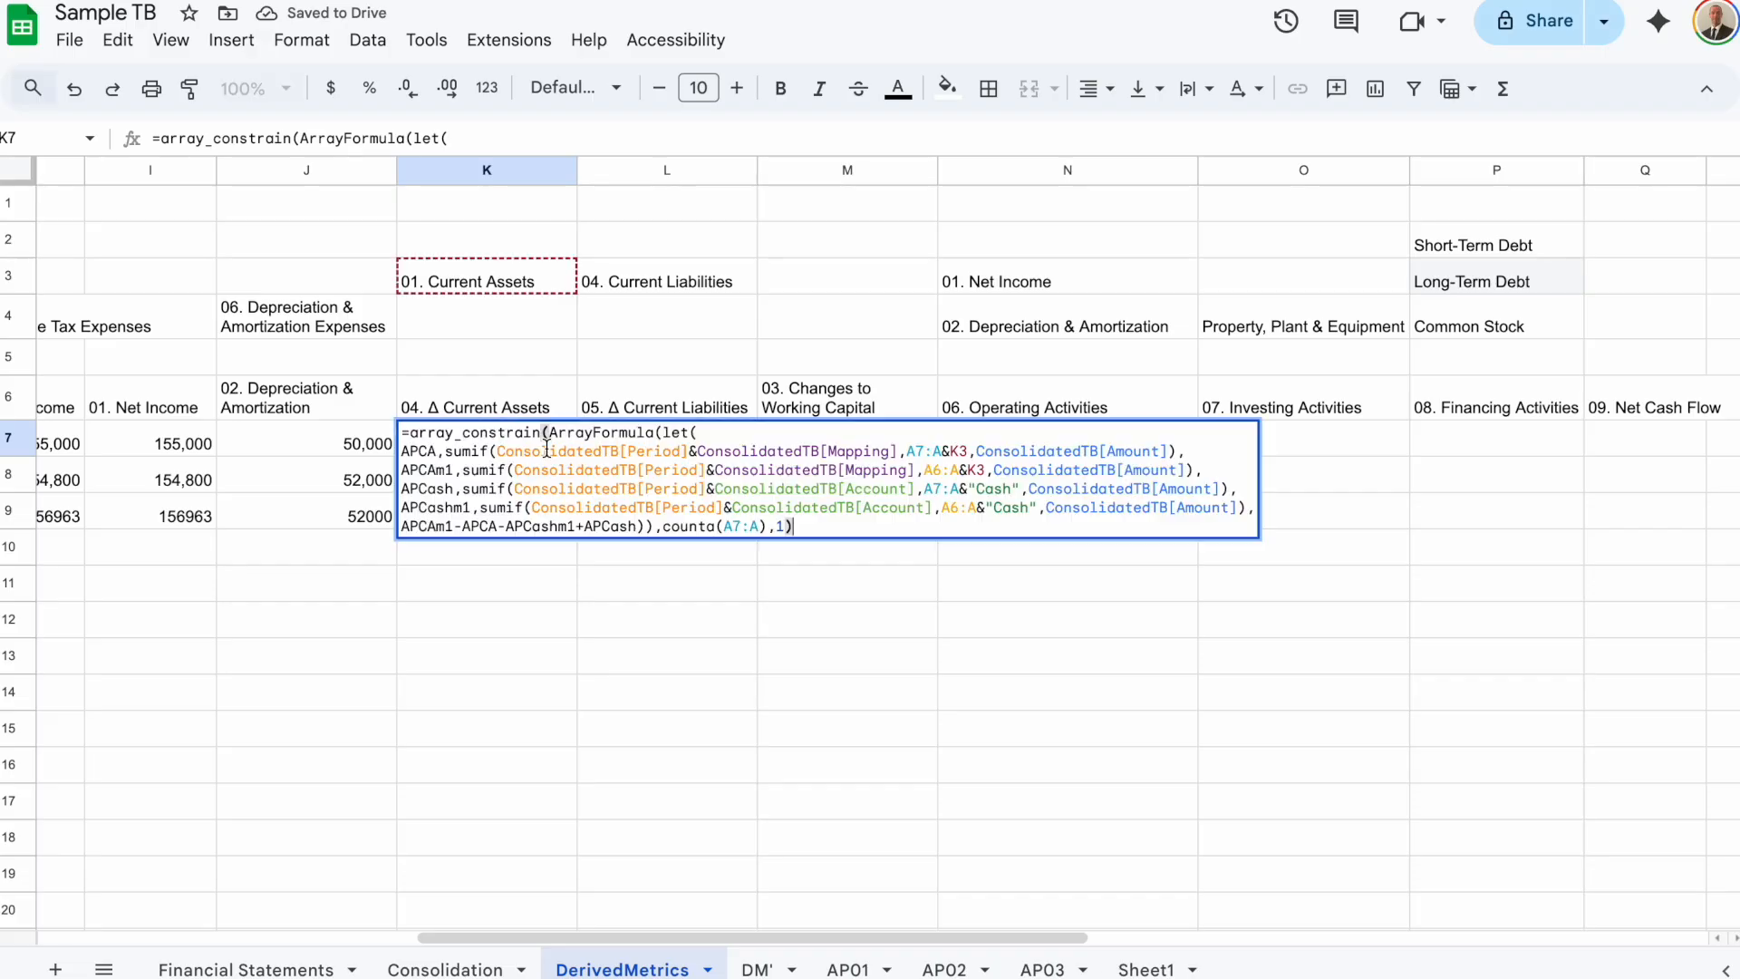
key("Home")
type("if(isnumber(value(A6:A))=TRUE,")
left_click(899, 526)
type(",\"0\")")
key("Right")
key("Right")
key("Return")
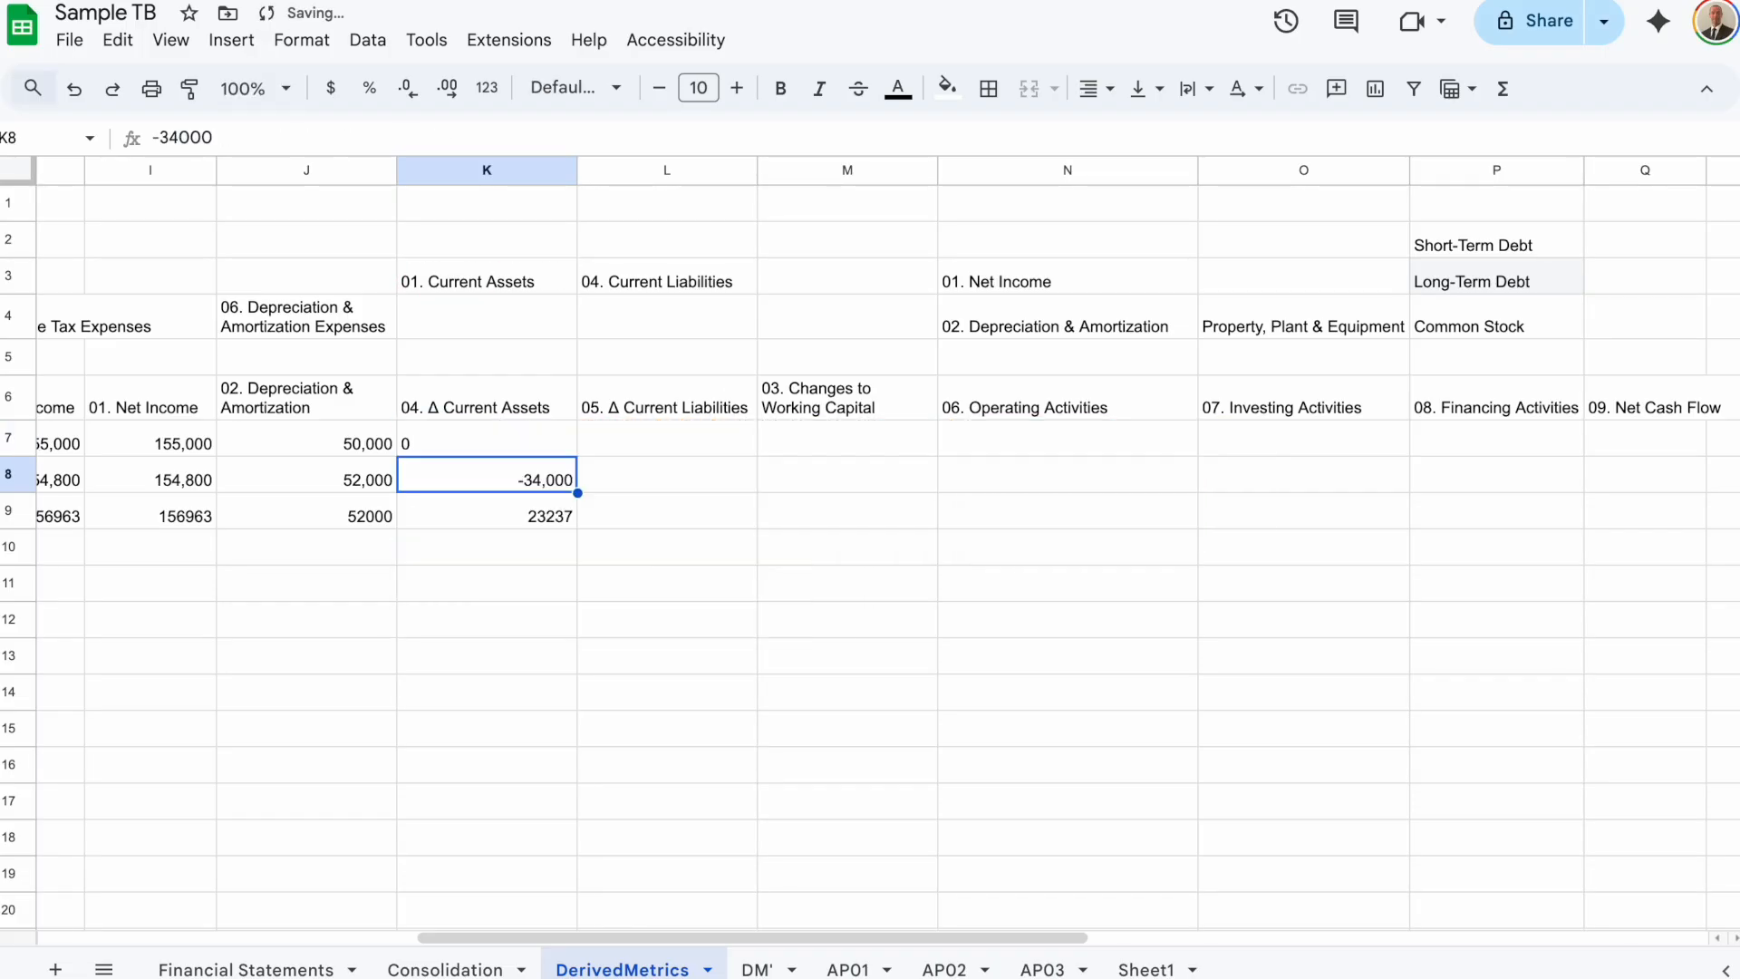
left_click_drag(389, 327, 388, 373)
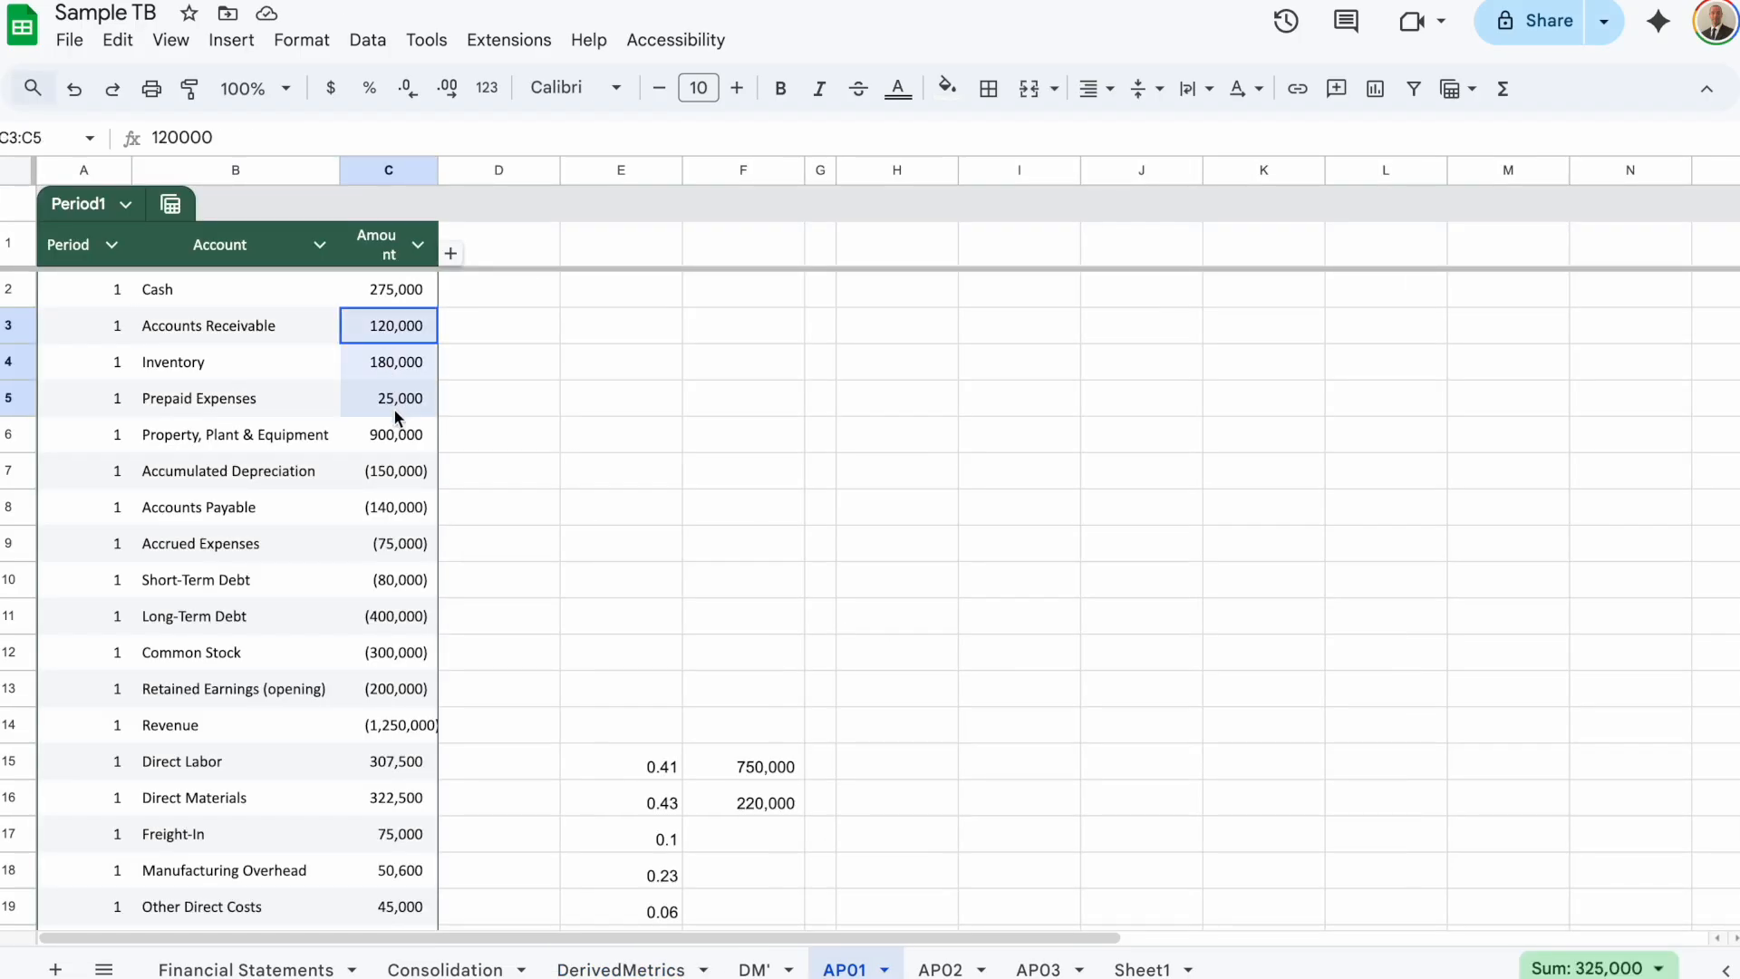
left_click_drag(377, 321, 384, 387)
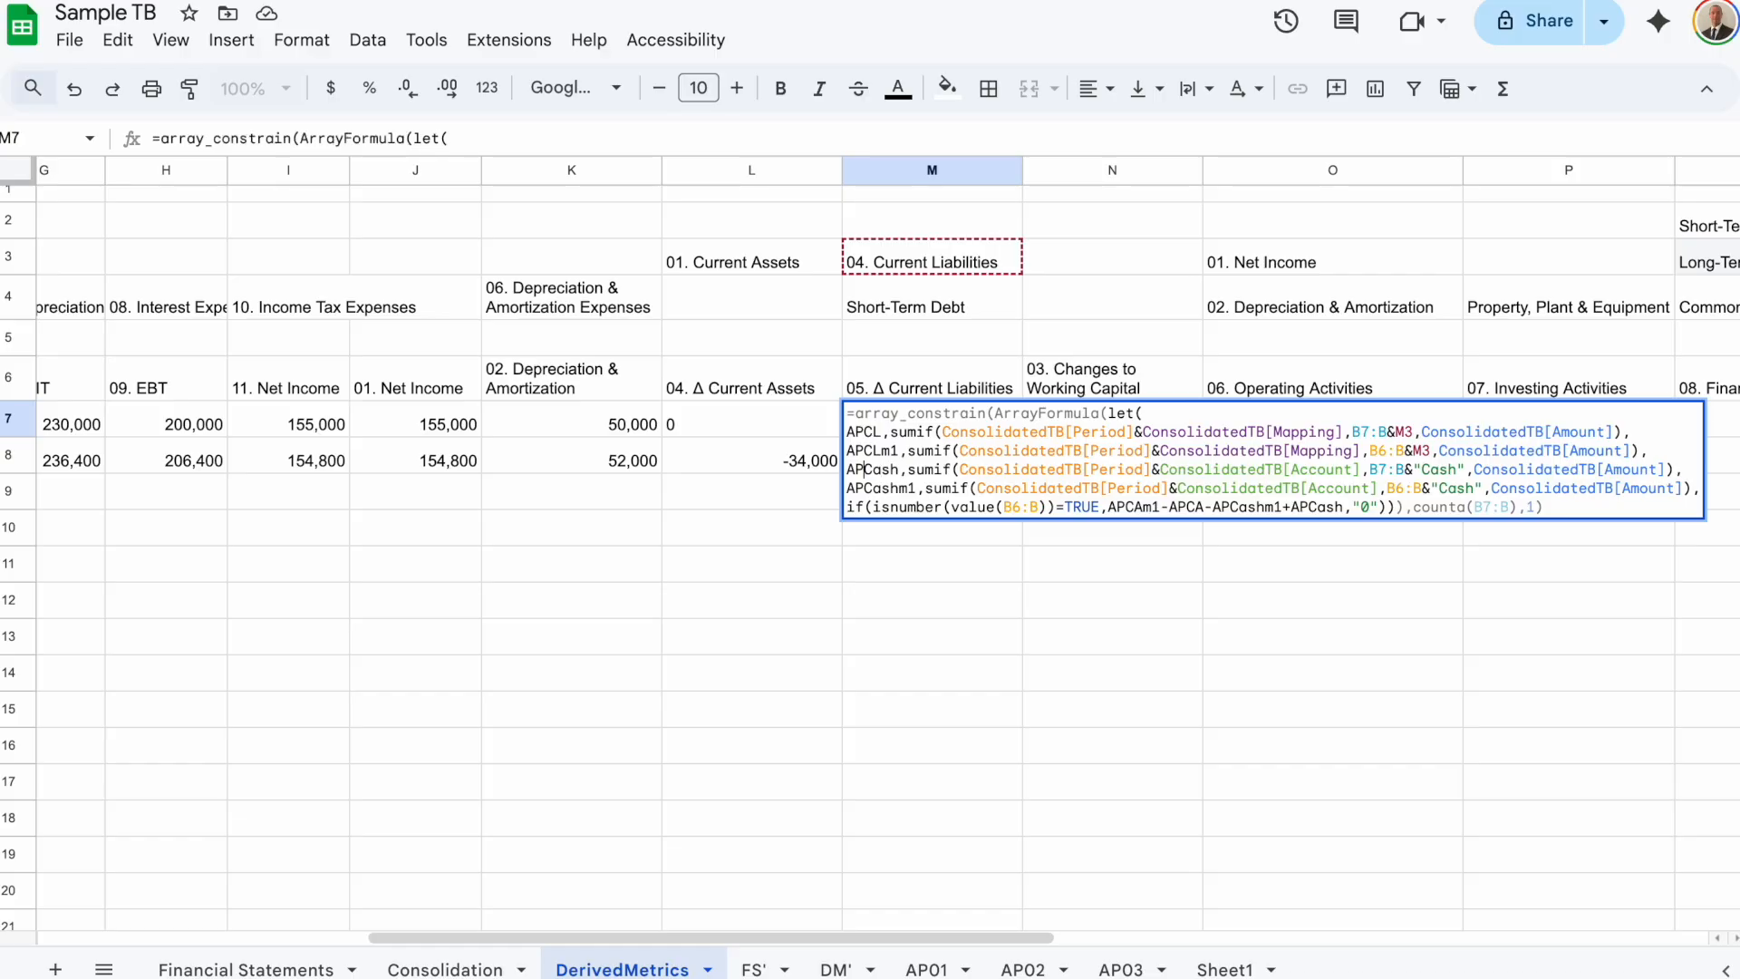
Rename the APCash and APCashm1 variables to APSD and APSDm1 in the Δ Current Liabilities formula
key("shift+Right")
key("shift+Right")
key("shift+Right")
key("shift+Right")
type("SD")
key("Down")
key("shift+Right")
key("shift+Right")
key("shift+Right")
key("shift+Right")
type("SD")
Replace the "Cash" criterion in the APSD and APSDm1 lines with the Short-Term Debt cell M4
left_click_drag(1406, 469, 1447, 468)
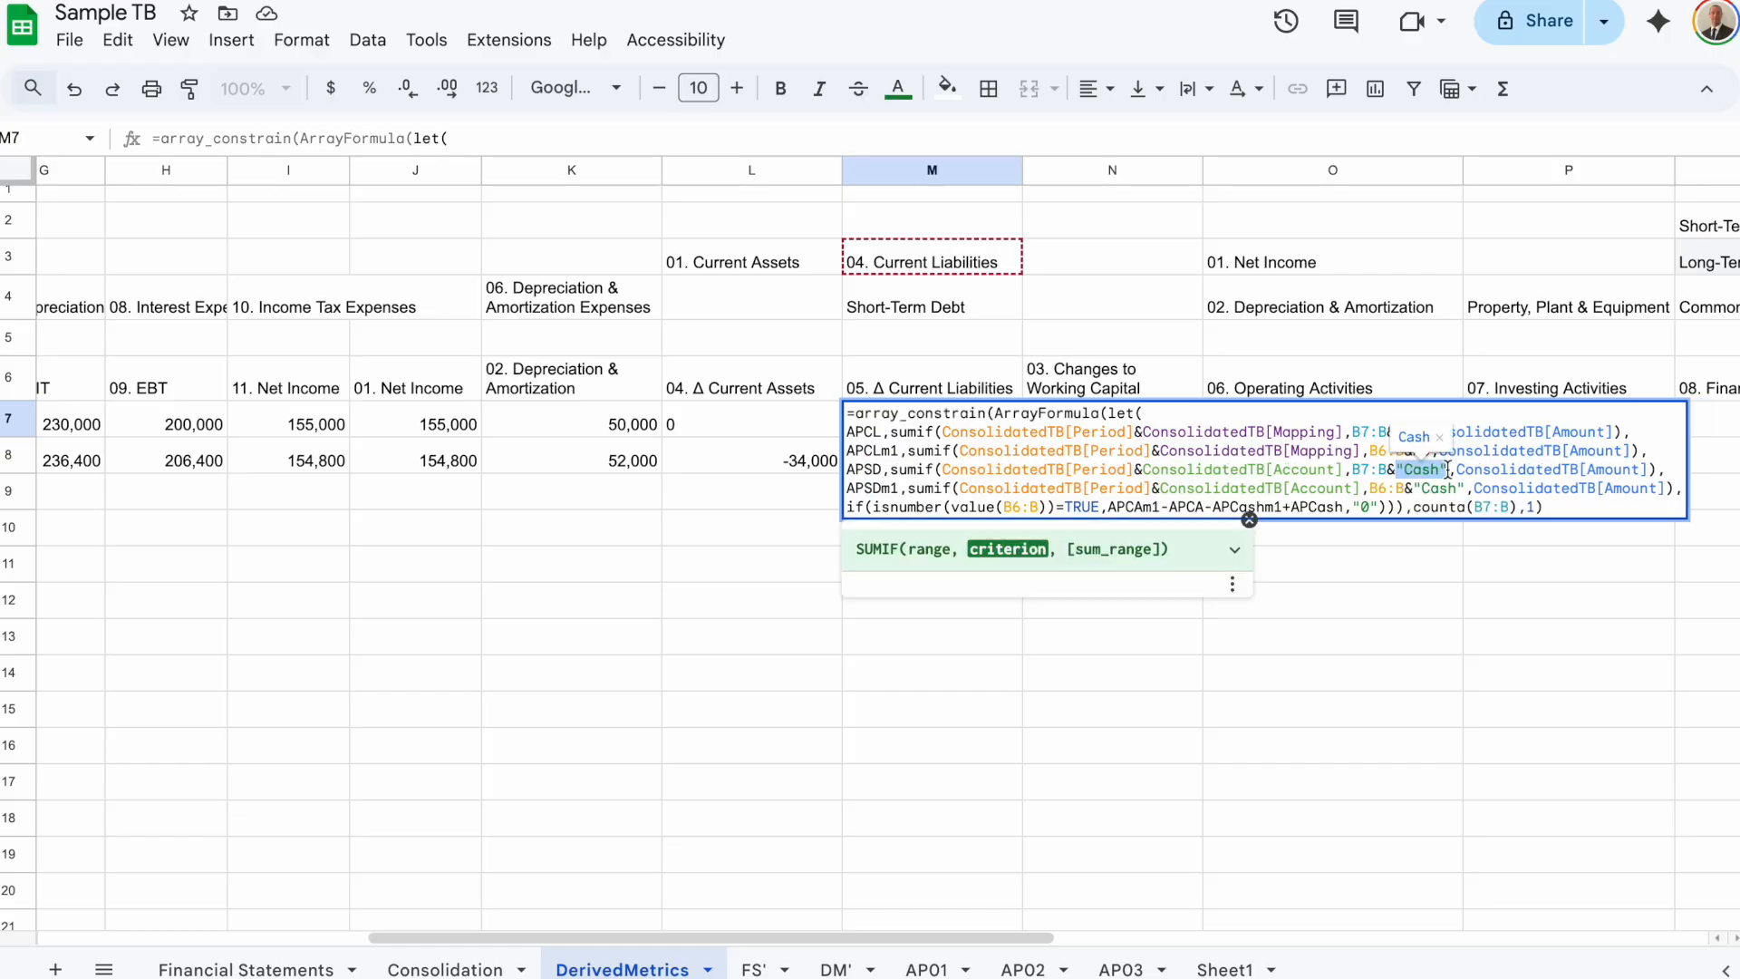
left_click(1014, 315)
left_click(1006, 312)
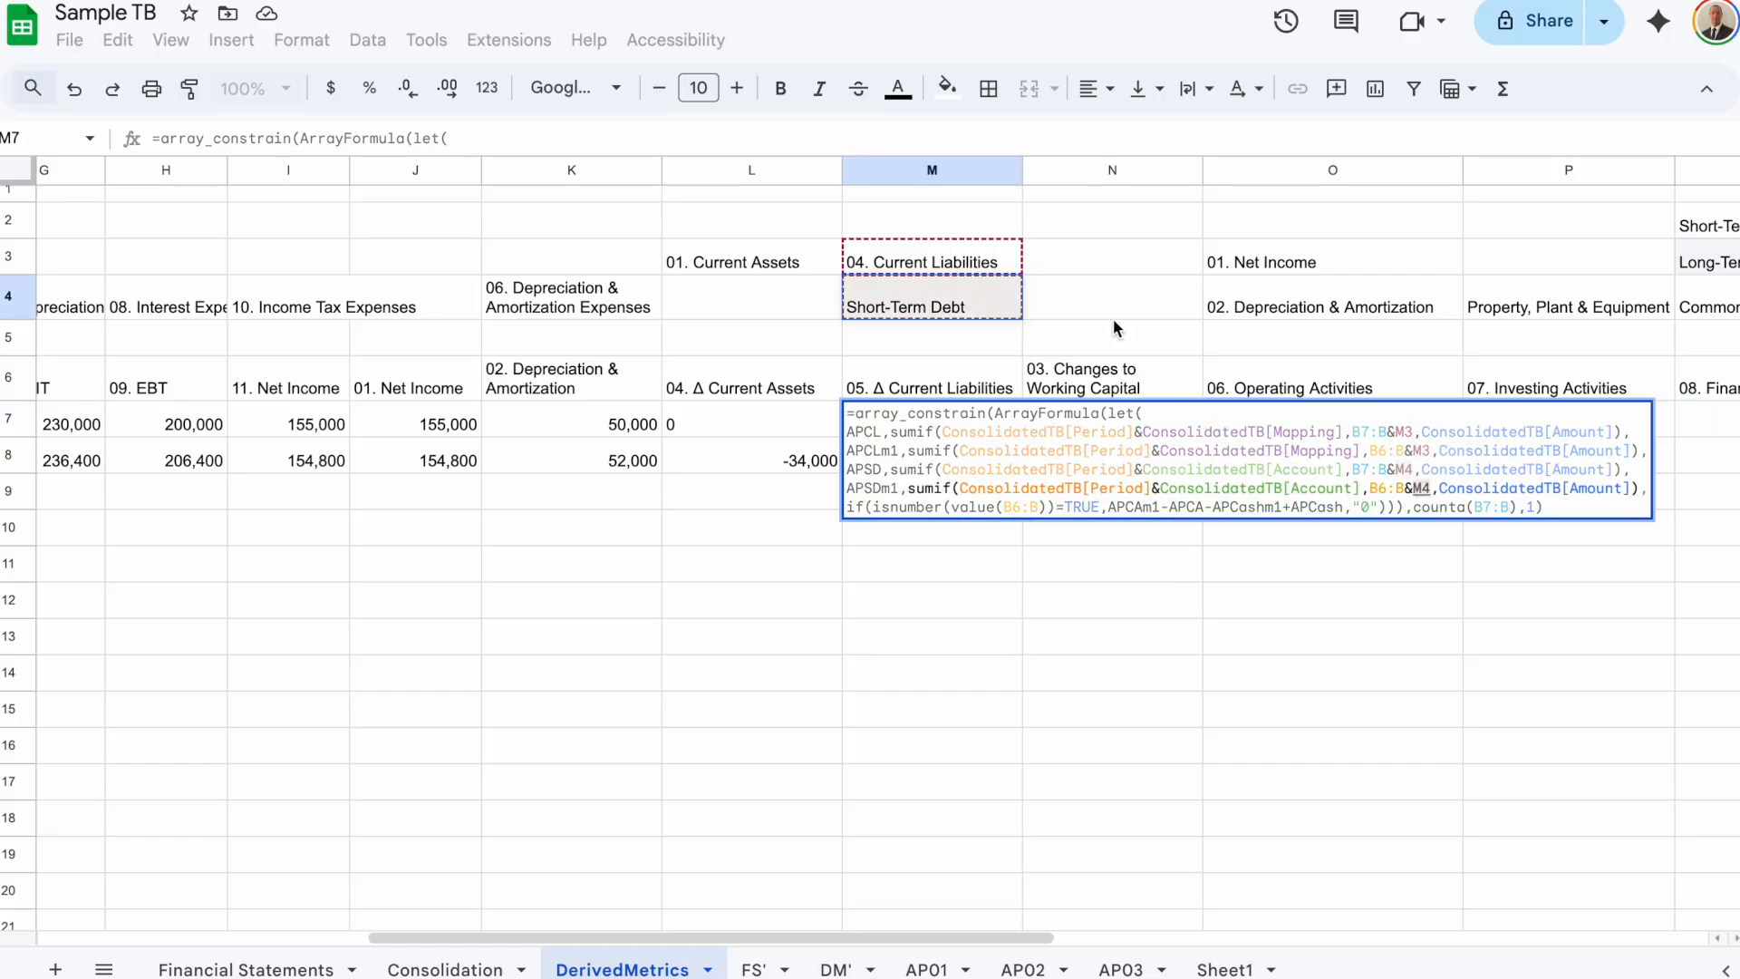
Update the Δ Current Liabilities result expression to use APCLm1-APCL-APSDm1 in place of the current asset and cash variables
left_click(1144, 507)
key("BackSpace")
type("L")
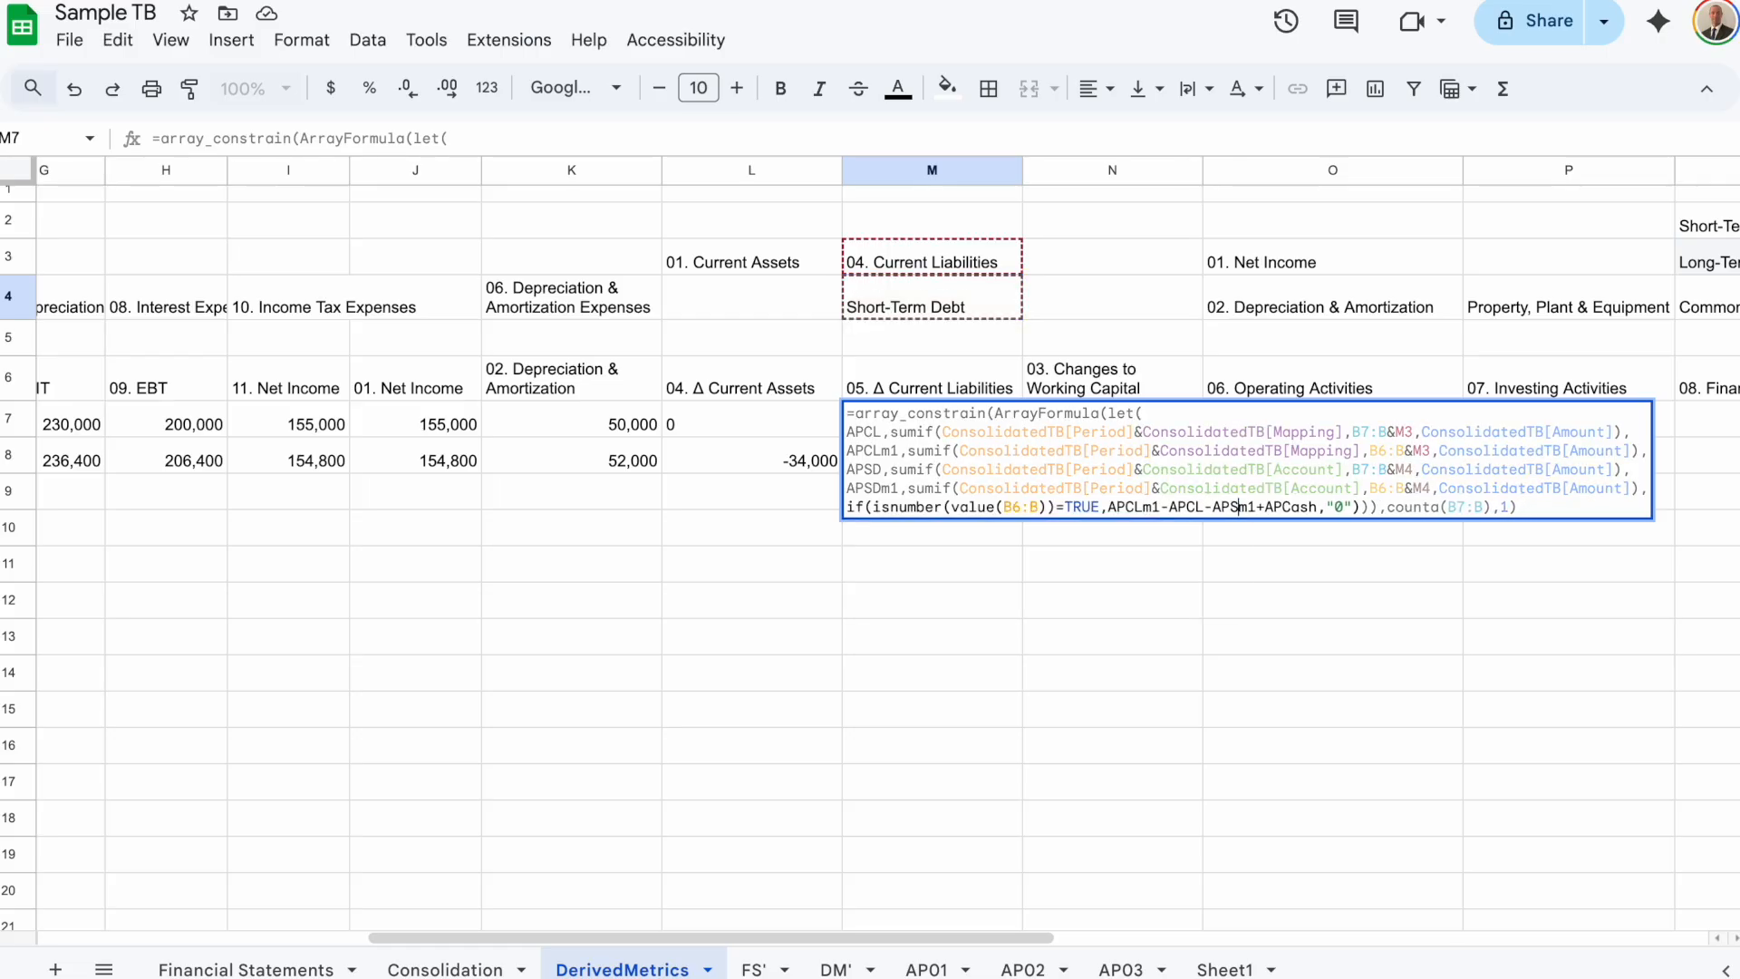
type("D")
key("Return")
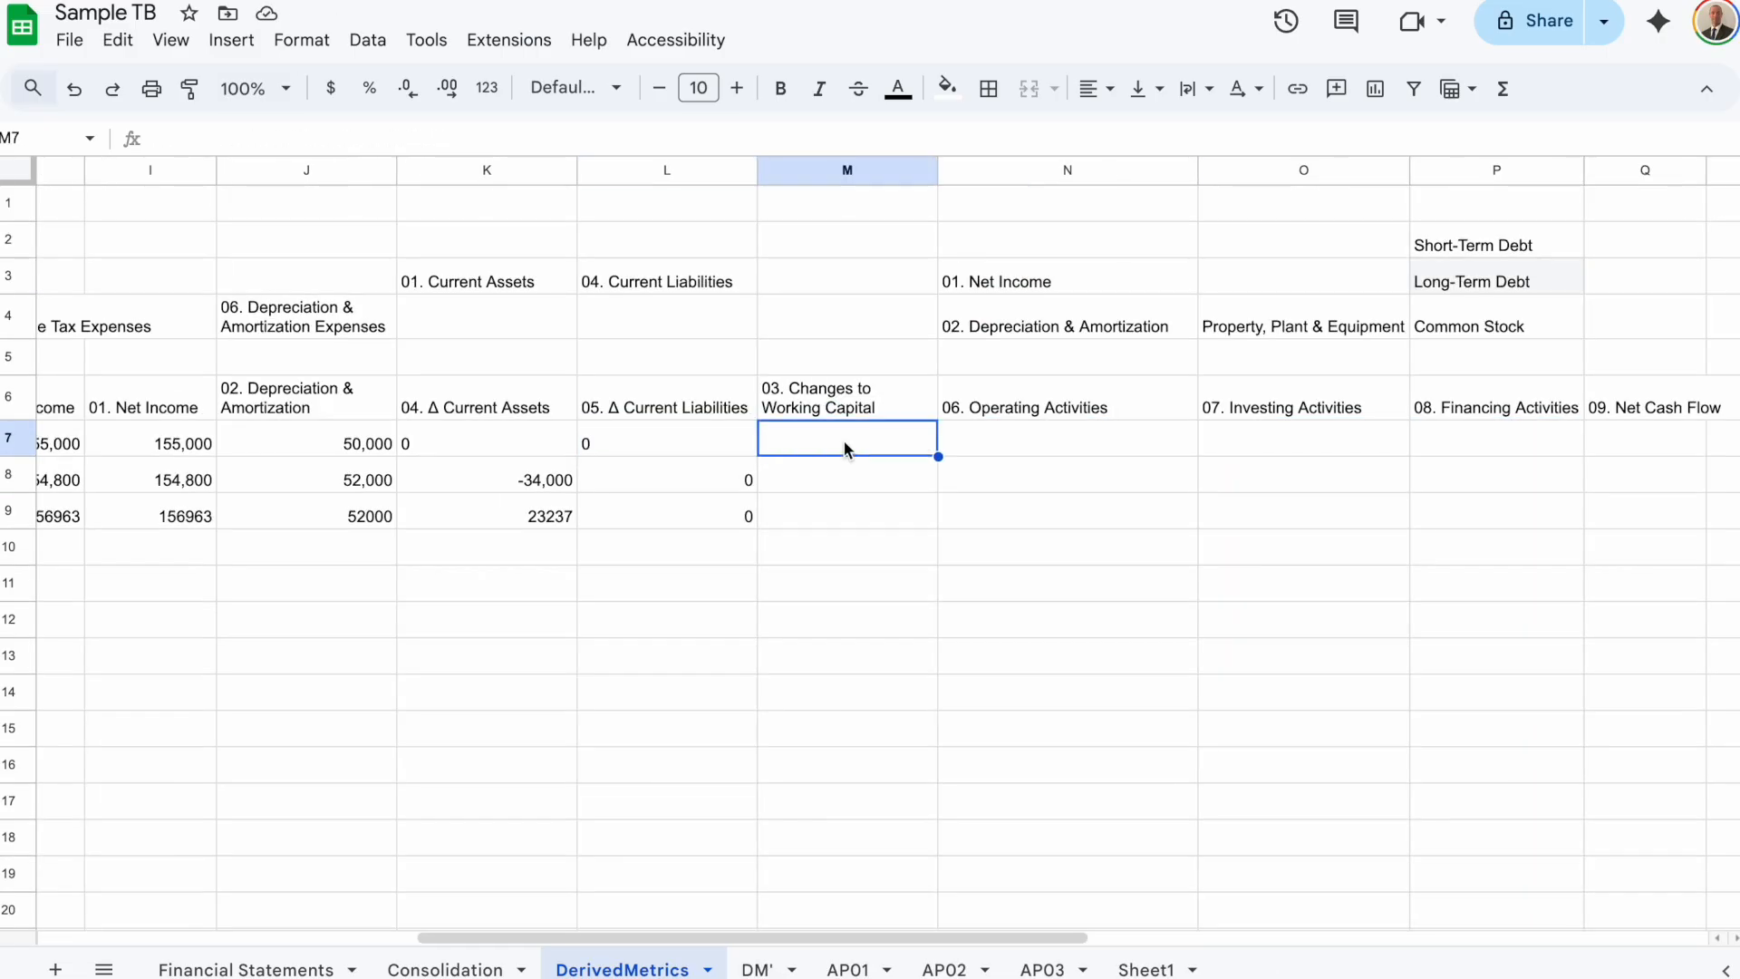
Fill Changes to Working Capital from M7 with k7:k+l7:l inside array_constrain, limited to counta(a7:a) rows and 1 column
type("=k7:k+l7:l)")
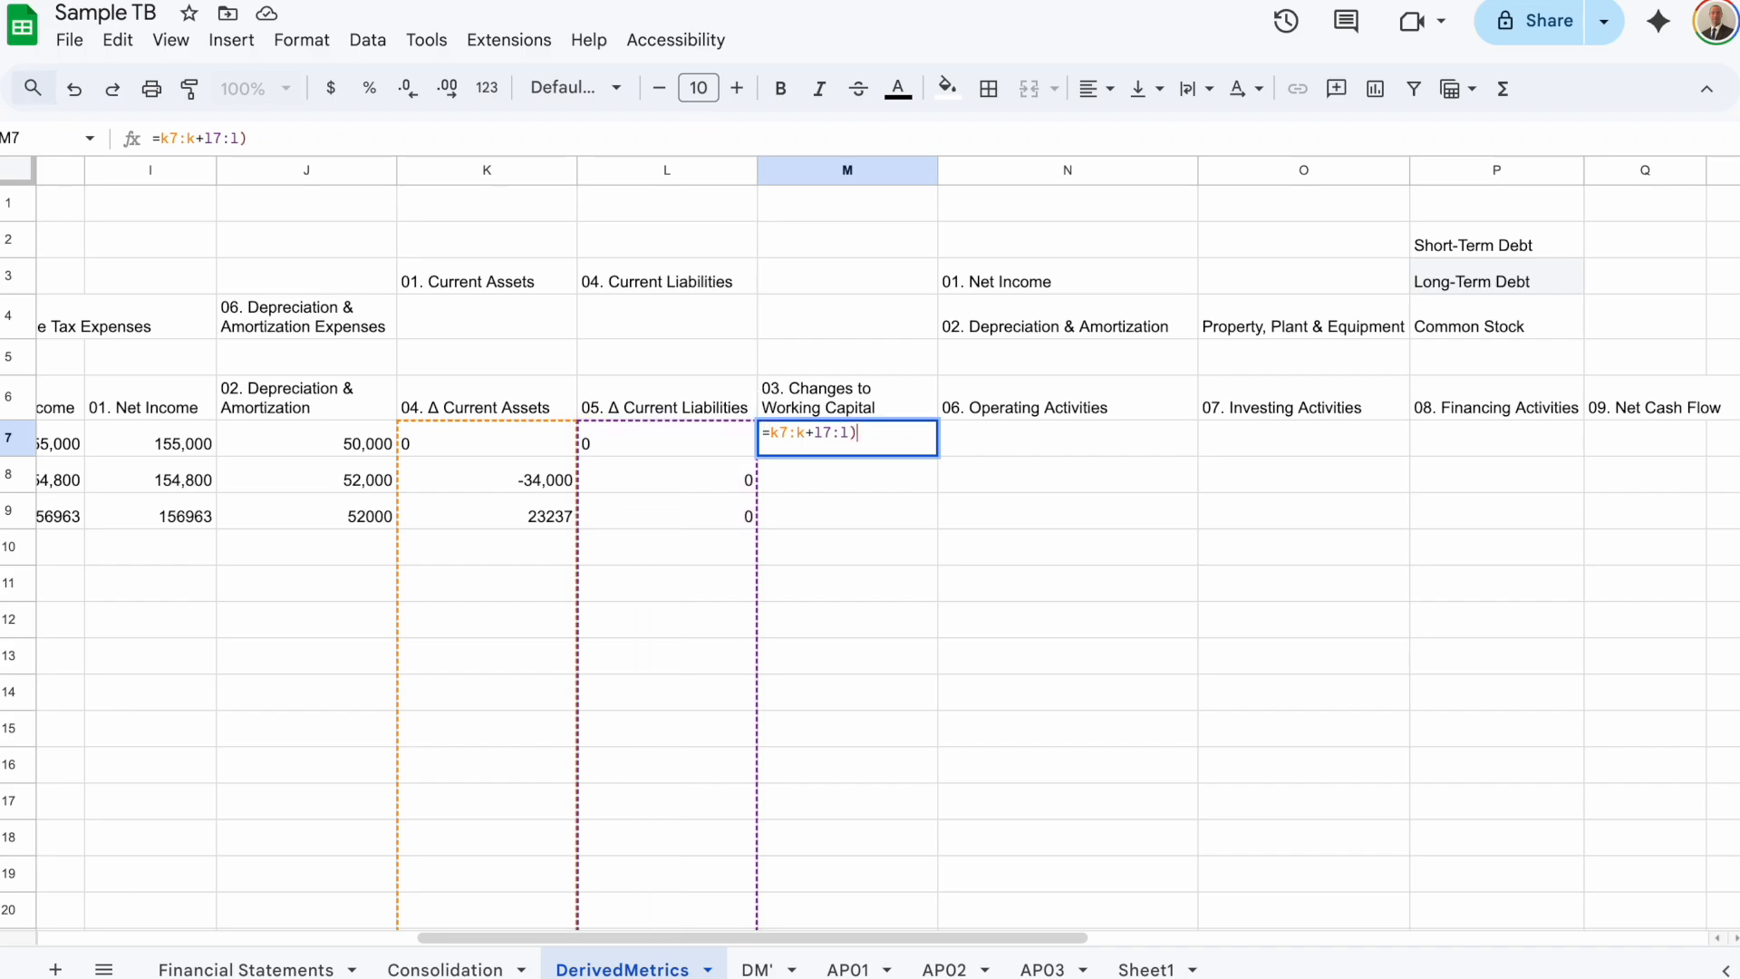
type("array_constrain(")
key("End")
type(",counta(a7:a),1)")
key("Return")
key("super+shift+5")
left_click(829, 878)
Fill Operating Activities from N7 with the array formula i7:i+j7:j+m7:m inside array_constrain, limited to counta(a7:a) rows and 1 column
type("=i7:i+j")
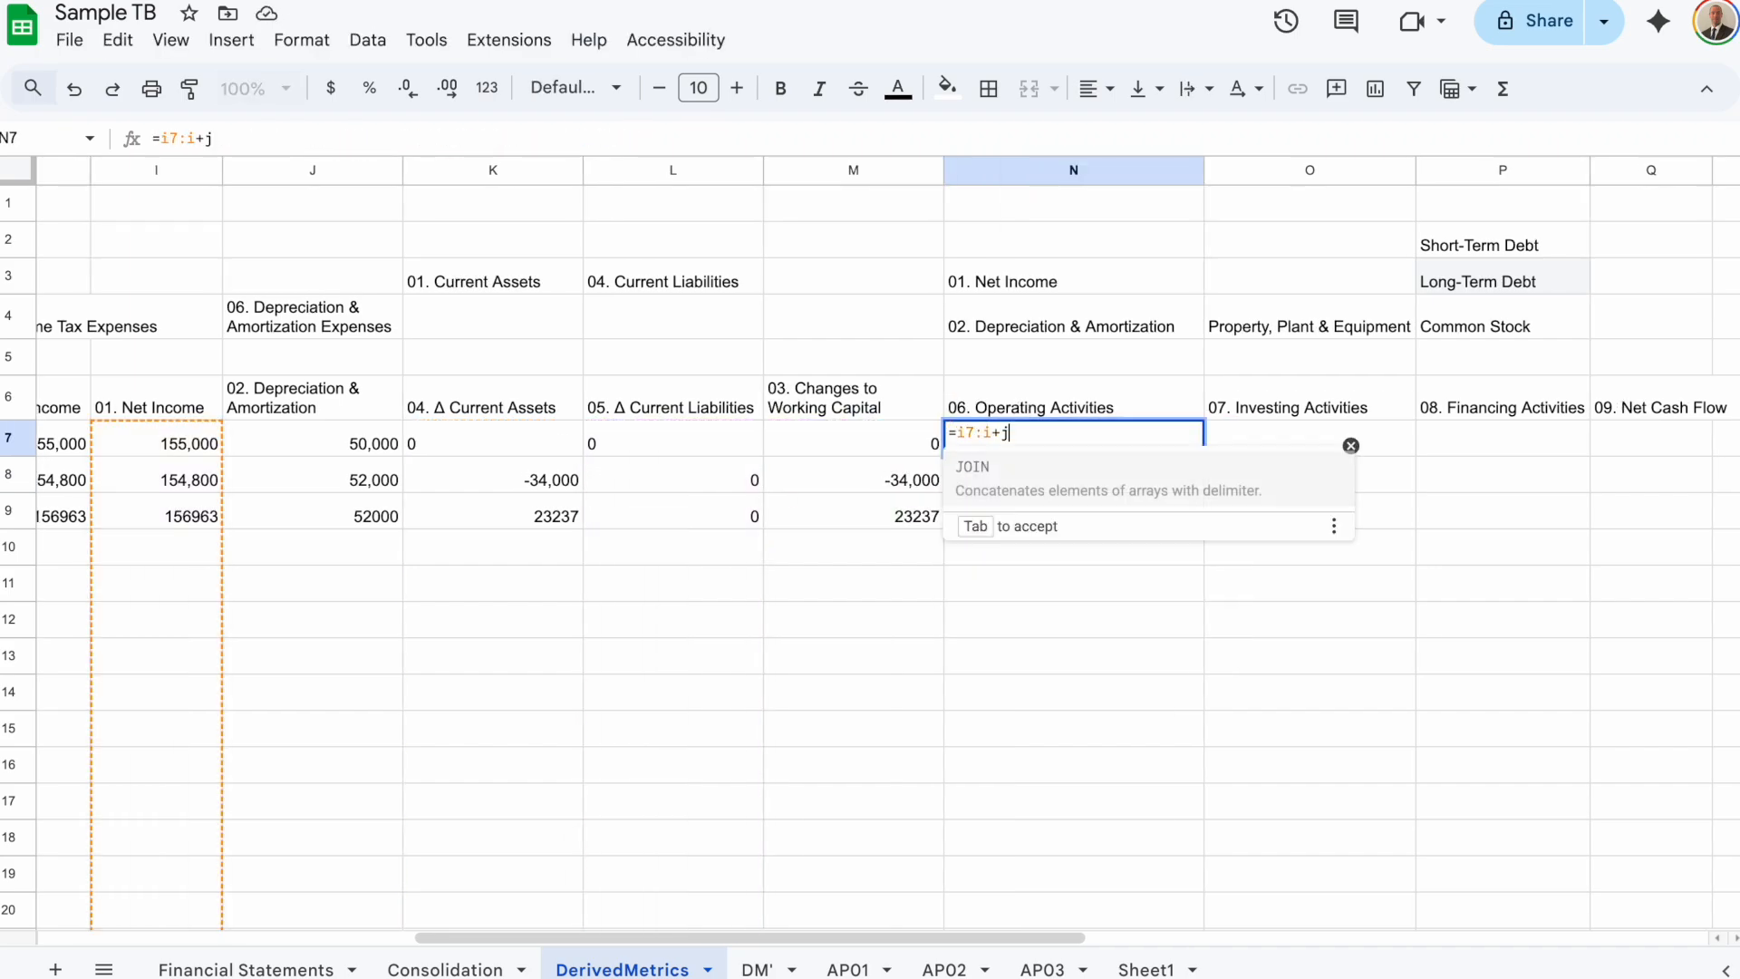
type("7:j+m7:m")
key("ctrl+shift+Return")
key("Home")
type("array_constrain(,counta(a7:a),1)")
key("Tab")
Enter a SUMIF in O7 that sums consolidatedtb[amount] where consolidatedtb[period]&consolidatedtb[account] matches a7:a&o4
type("=sumif(con")
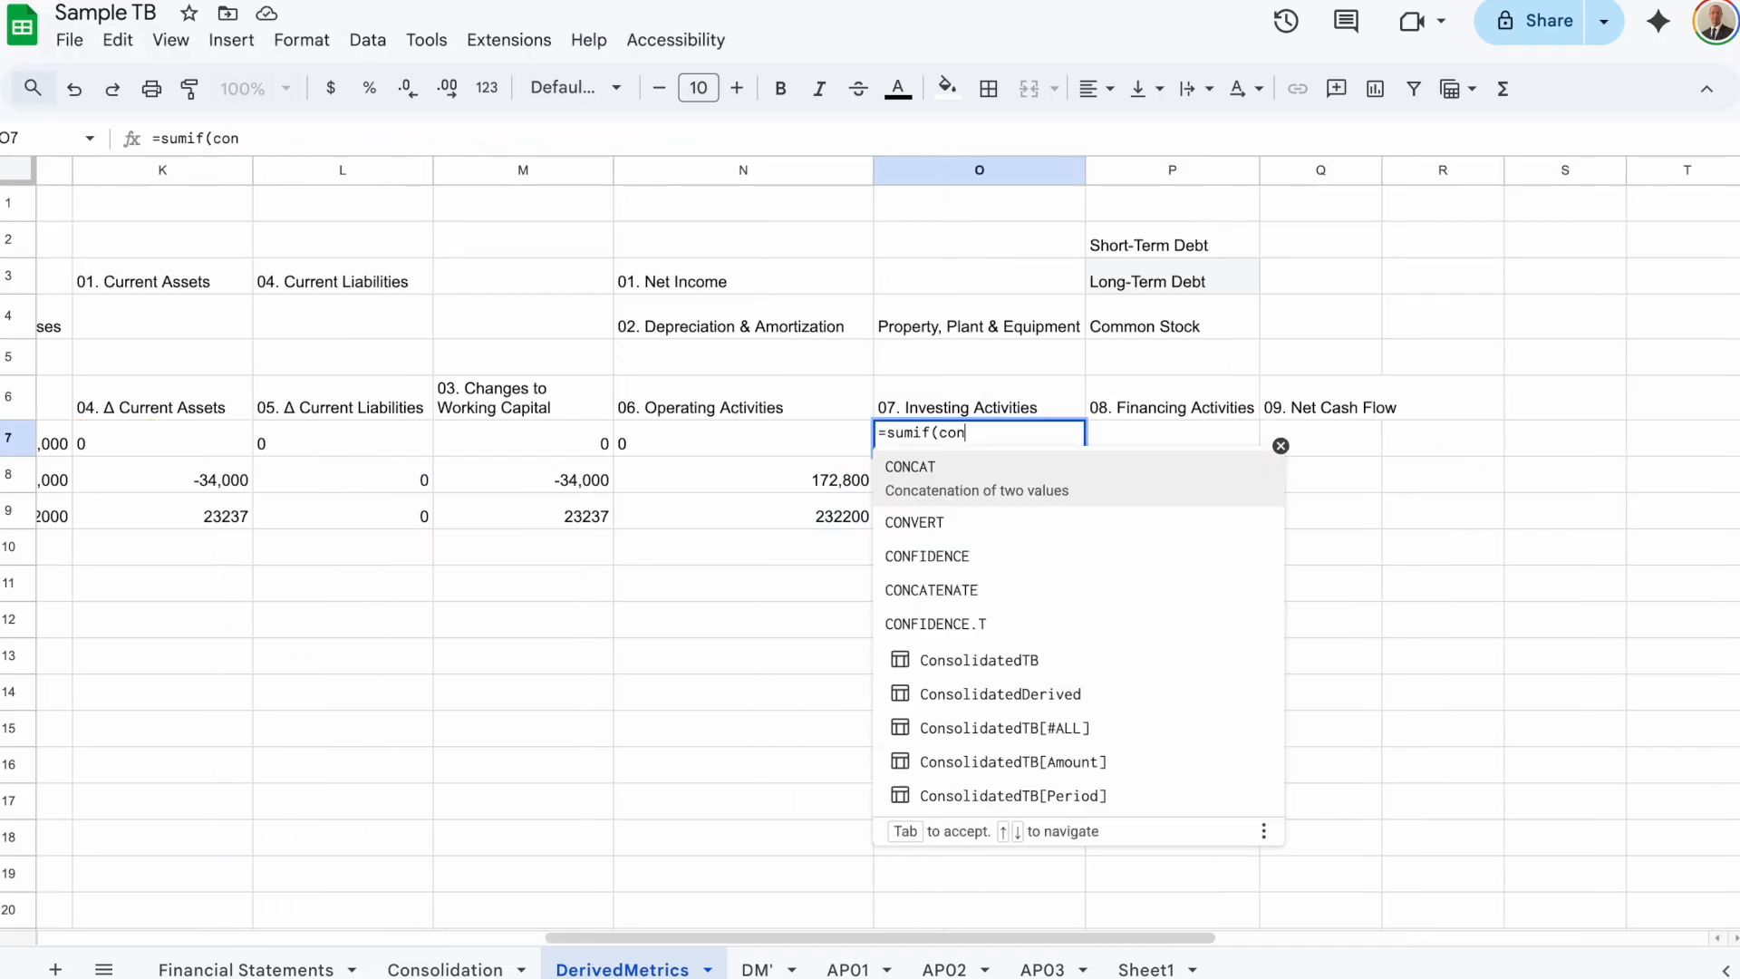
type("solidatedtb[period]&consolidatedtb[")
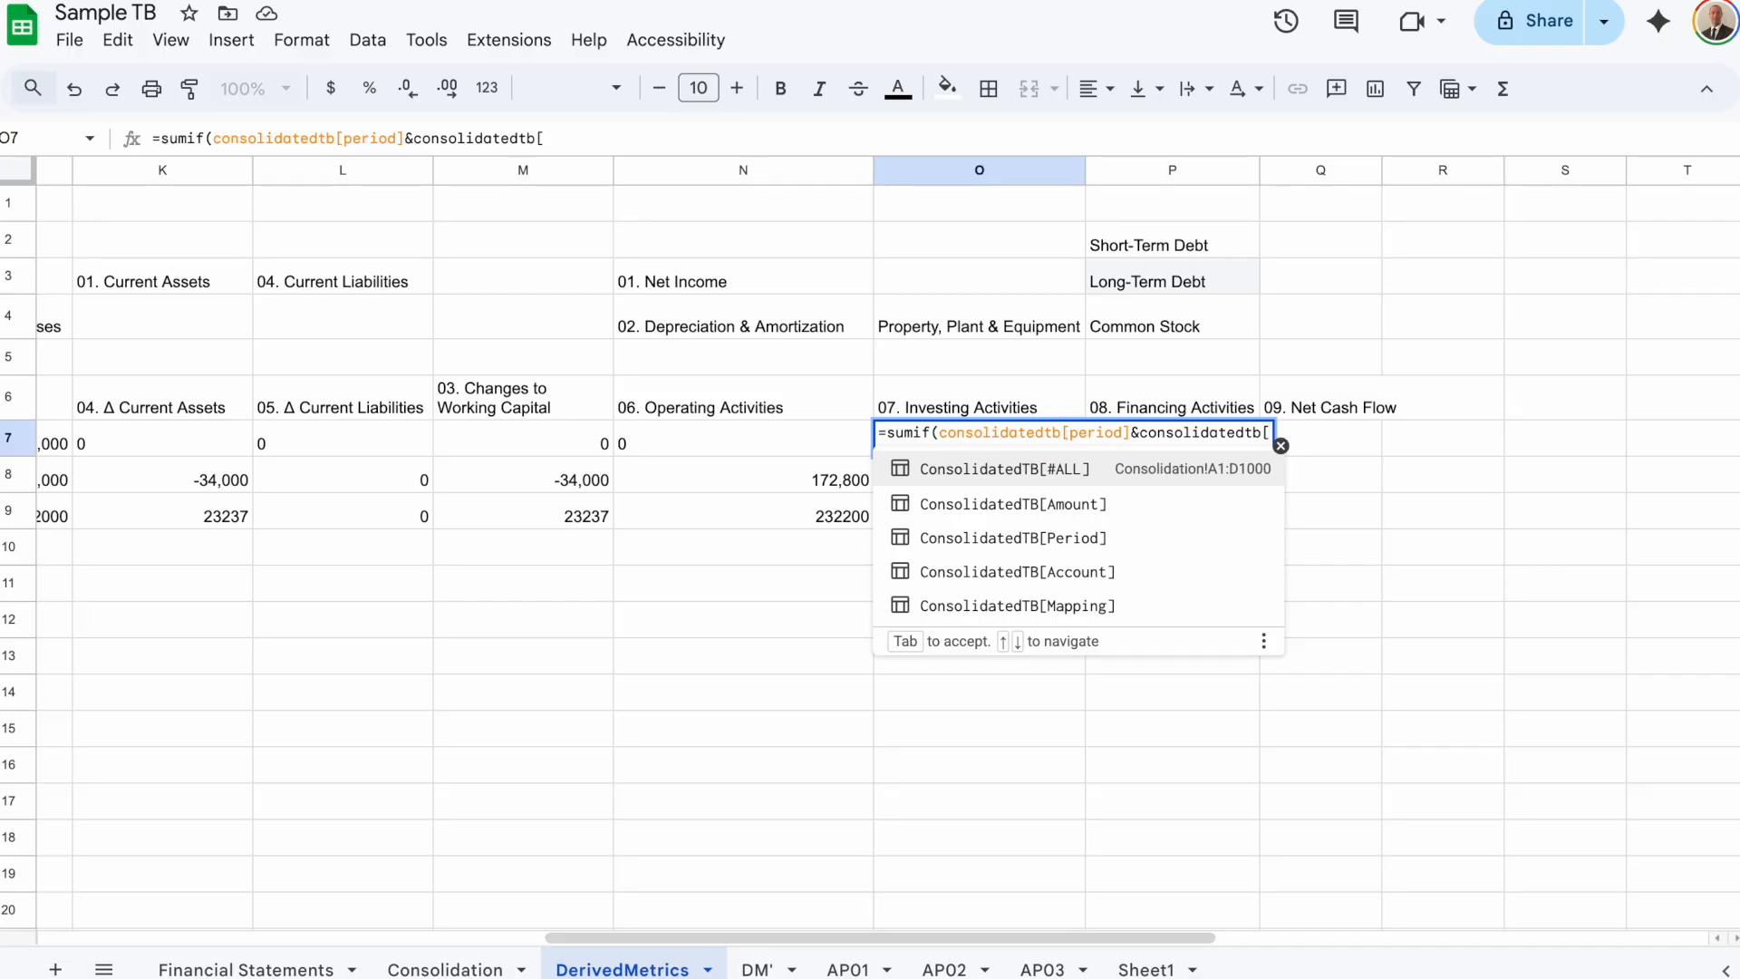
type("account],a7:a&o4")
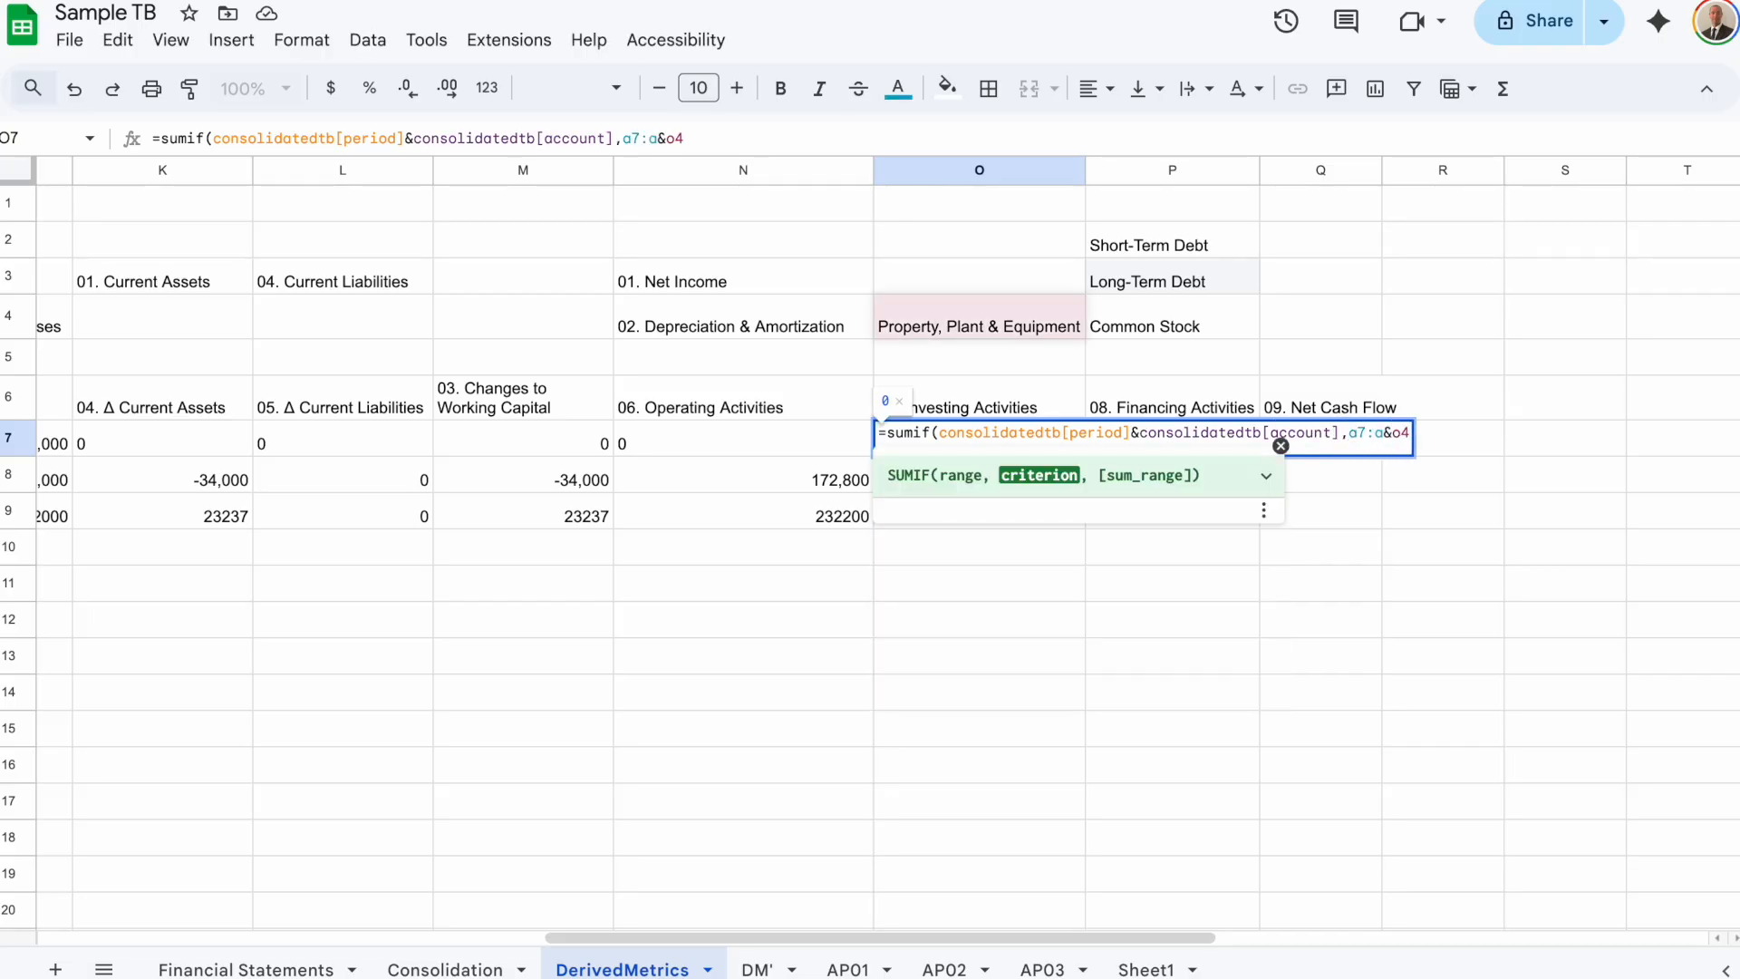
type(",consolidatedtb[amount])")
Duplicate the SUMIF in O7, point the first copy at A6:A&O4, and subtract the A7:A&O4 copy from it
left_click_drag(887, 433, 1629, 444)
key("Up")
key("Return")
key("Up")
key("Return")
type("sumif(ConsolidatedTB[Period]&ConsolidatedTB[Account],A7:A&O4,ConsolidatedTB[Amount])")
left_click(1366, 433)
key("BackSpace")
type("6")
left_click(1619, 433)
type("-")
Wrap the Investing Activities difference in if(isnumber(value(a6:a))=TRUE, with "0" as the fallback value
key("Home")
key("Right")
type("if(isnumber(value(a6:a))=TRUE,")
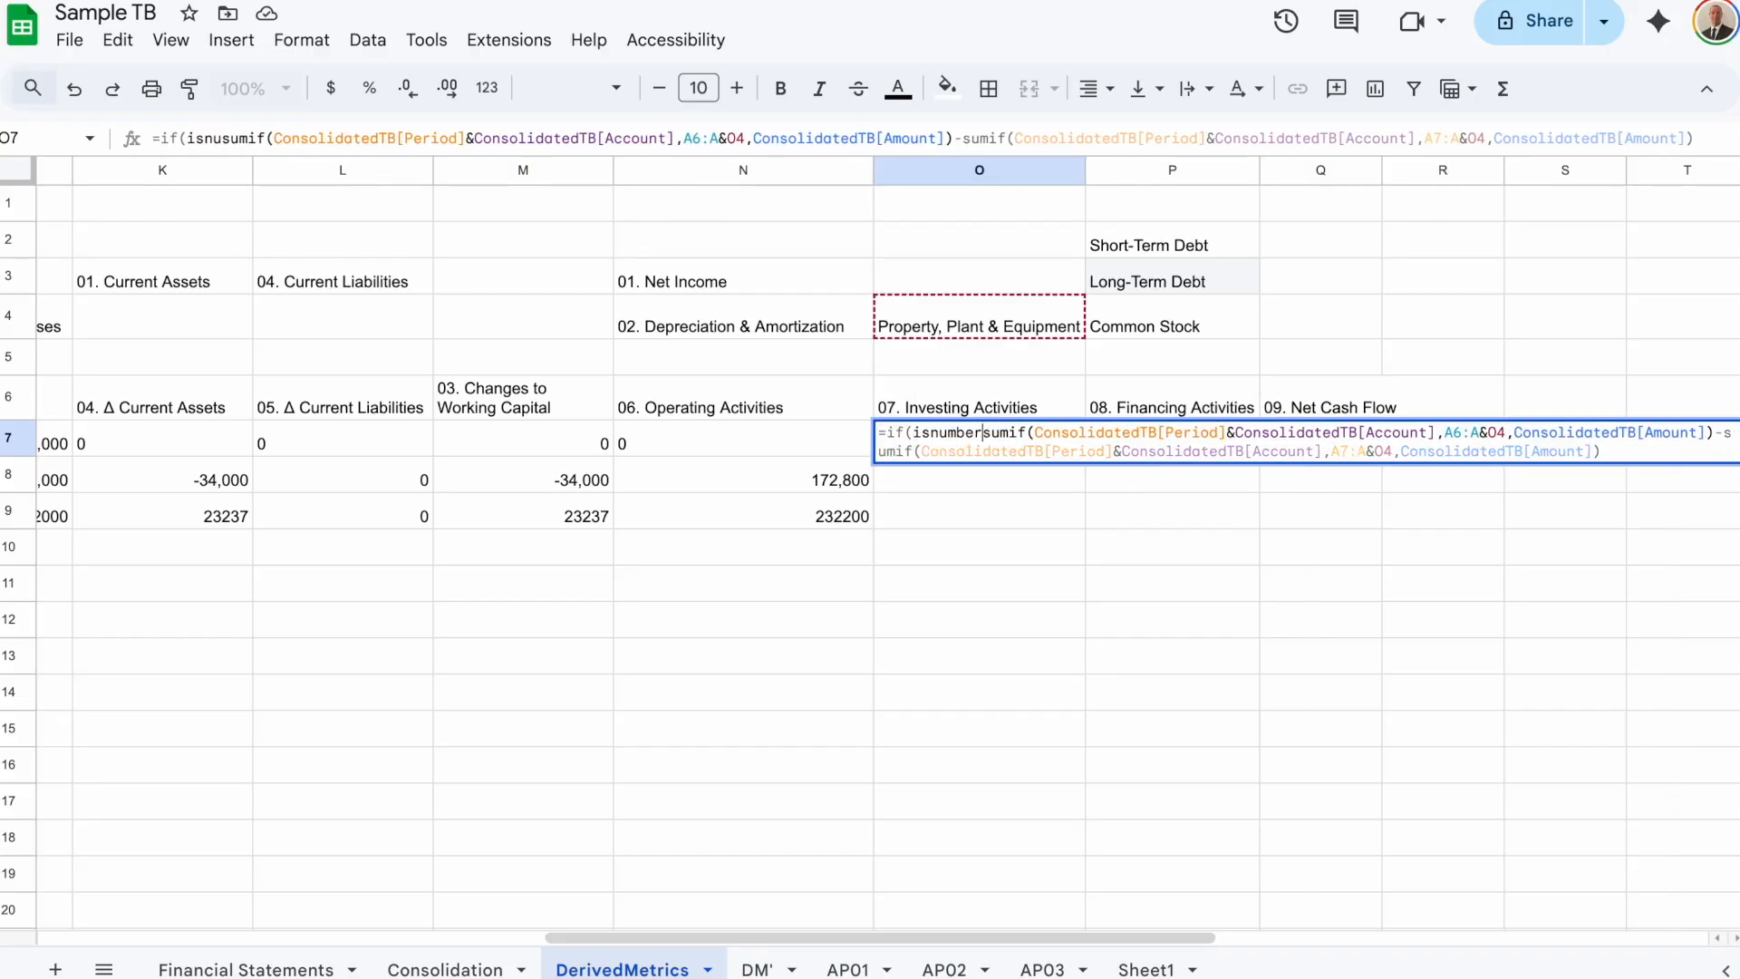
key("End")
type(",\"0\")")
Make the Investing Activities formula an array formula and limit it with array_constrain to 3 rows and 1 column
key("ctrl+shift+Return")
key("Home")
key("Right")
type("array_constrain(")
key("End")
type(",3,1)")
key("Return")
Start a LET formula in P7 defining SD and SDm as Short-Term Debt SUMIFs matching a7:a&p2 and a6:a&p2, and duplicate both lines
left_click(689, 370)
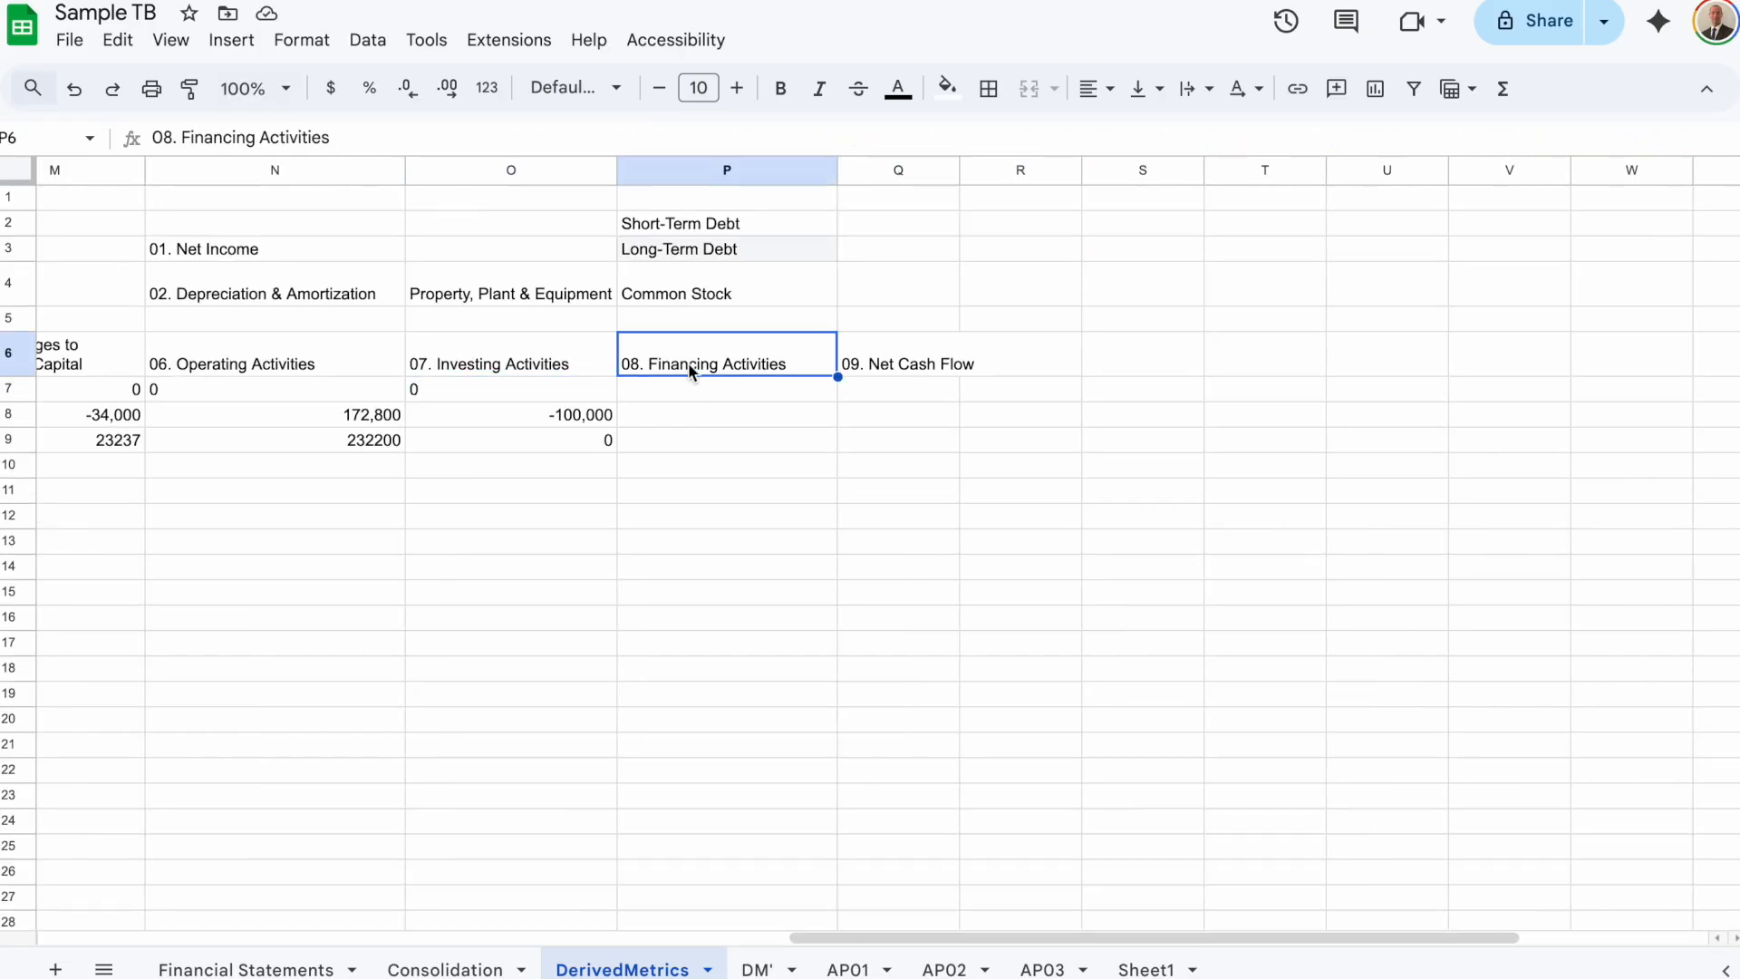
left_click(779, 388)
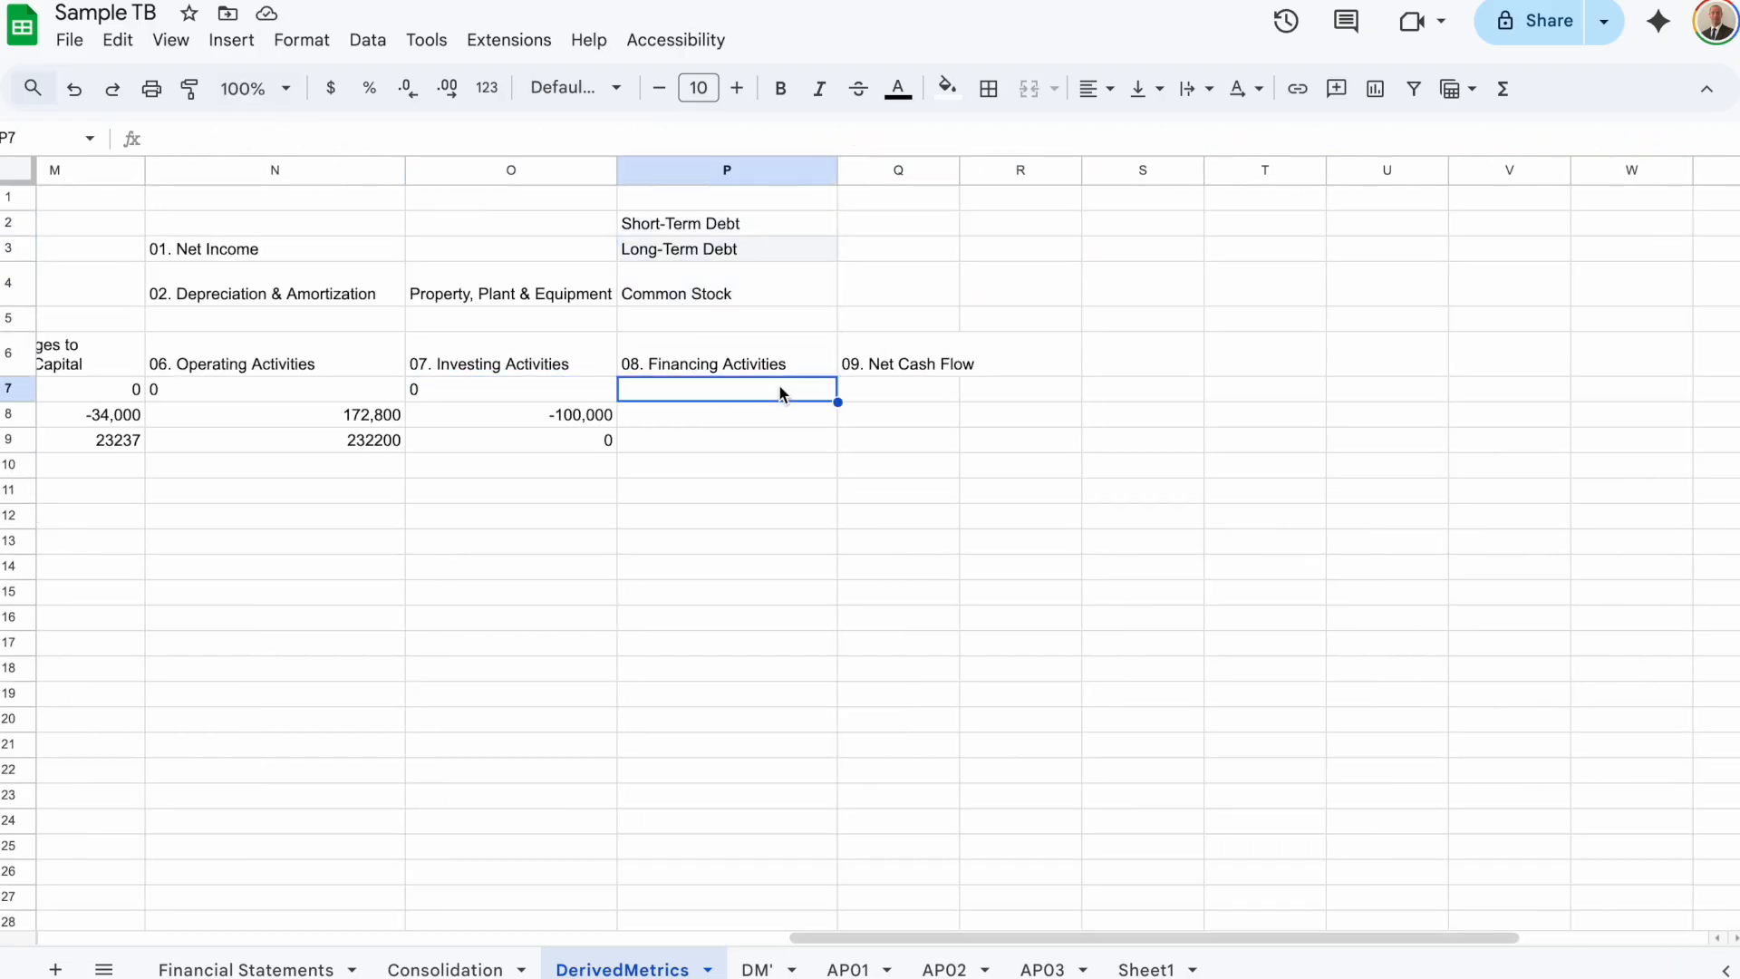
type("=let(")
key("ctrl+Return")
type("SD,sumif(consolidatedtb[period]&consolidatedtb[accoun")
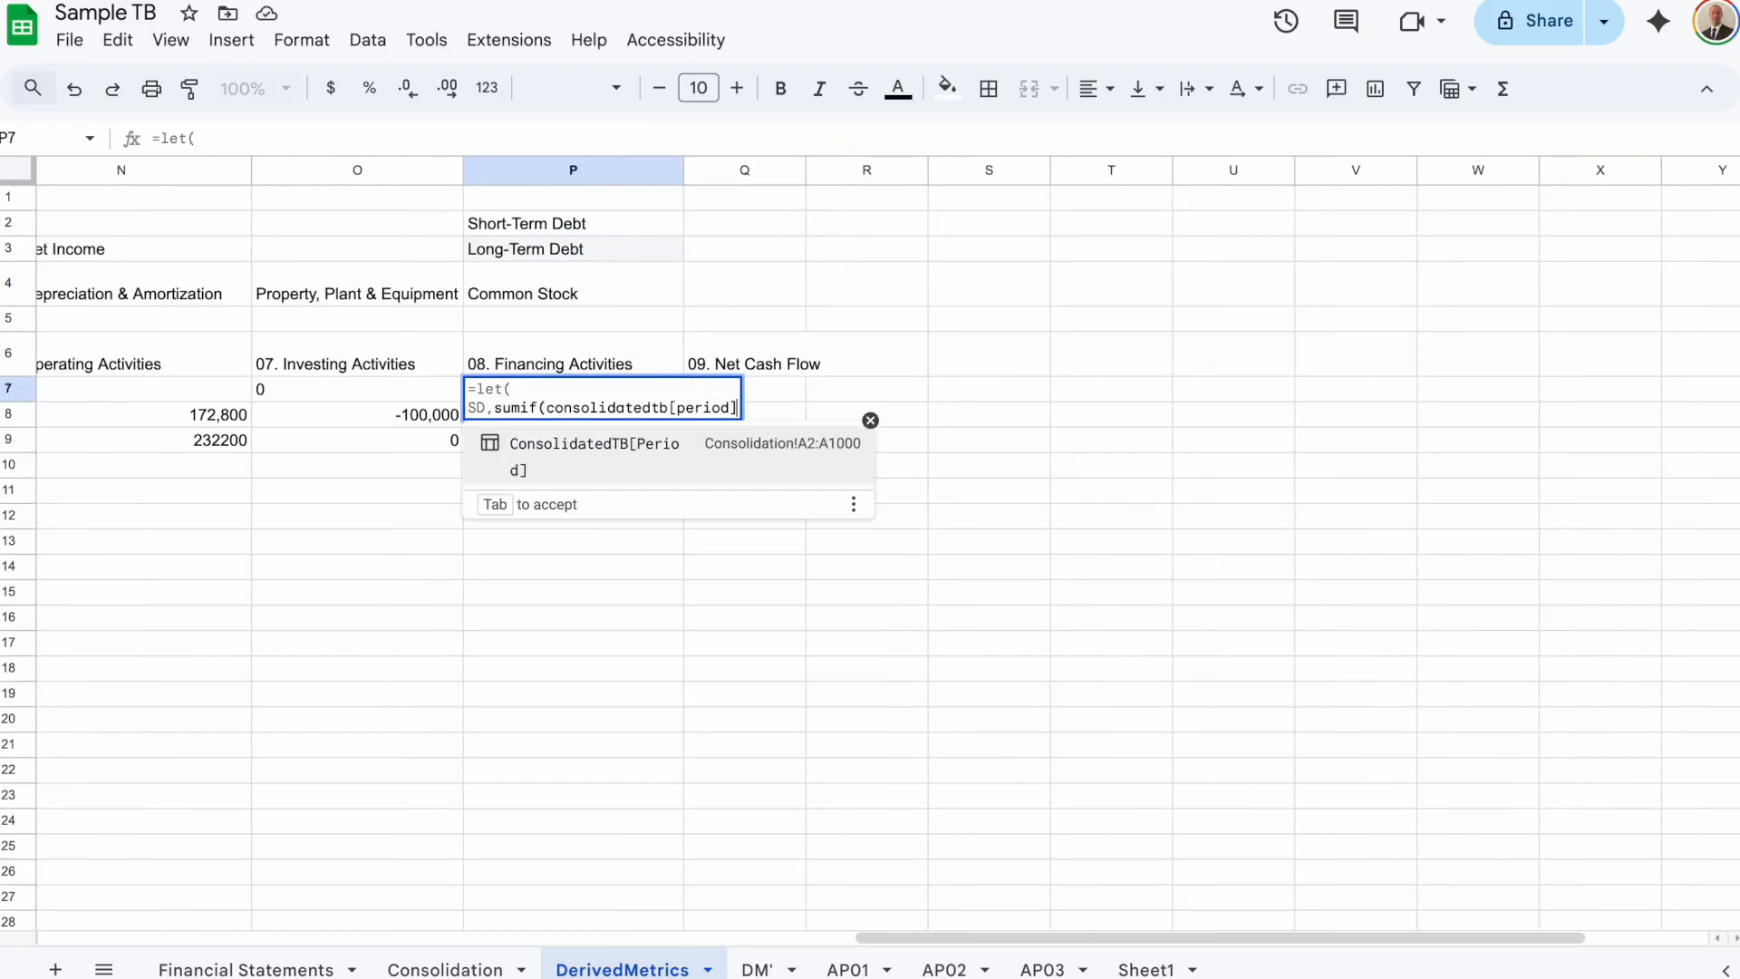
type("t],o7:o&p2,consolidatedtb[amount]),")
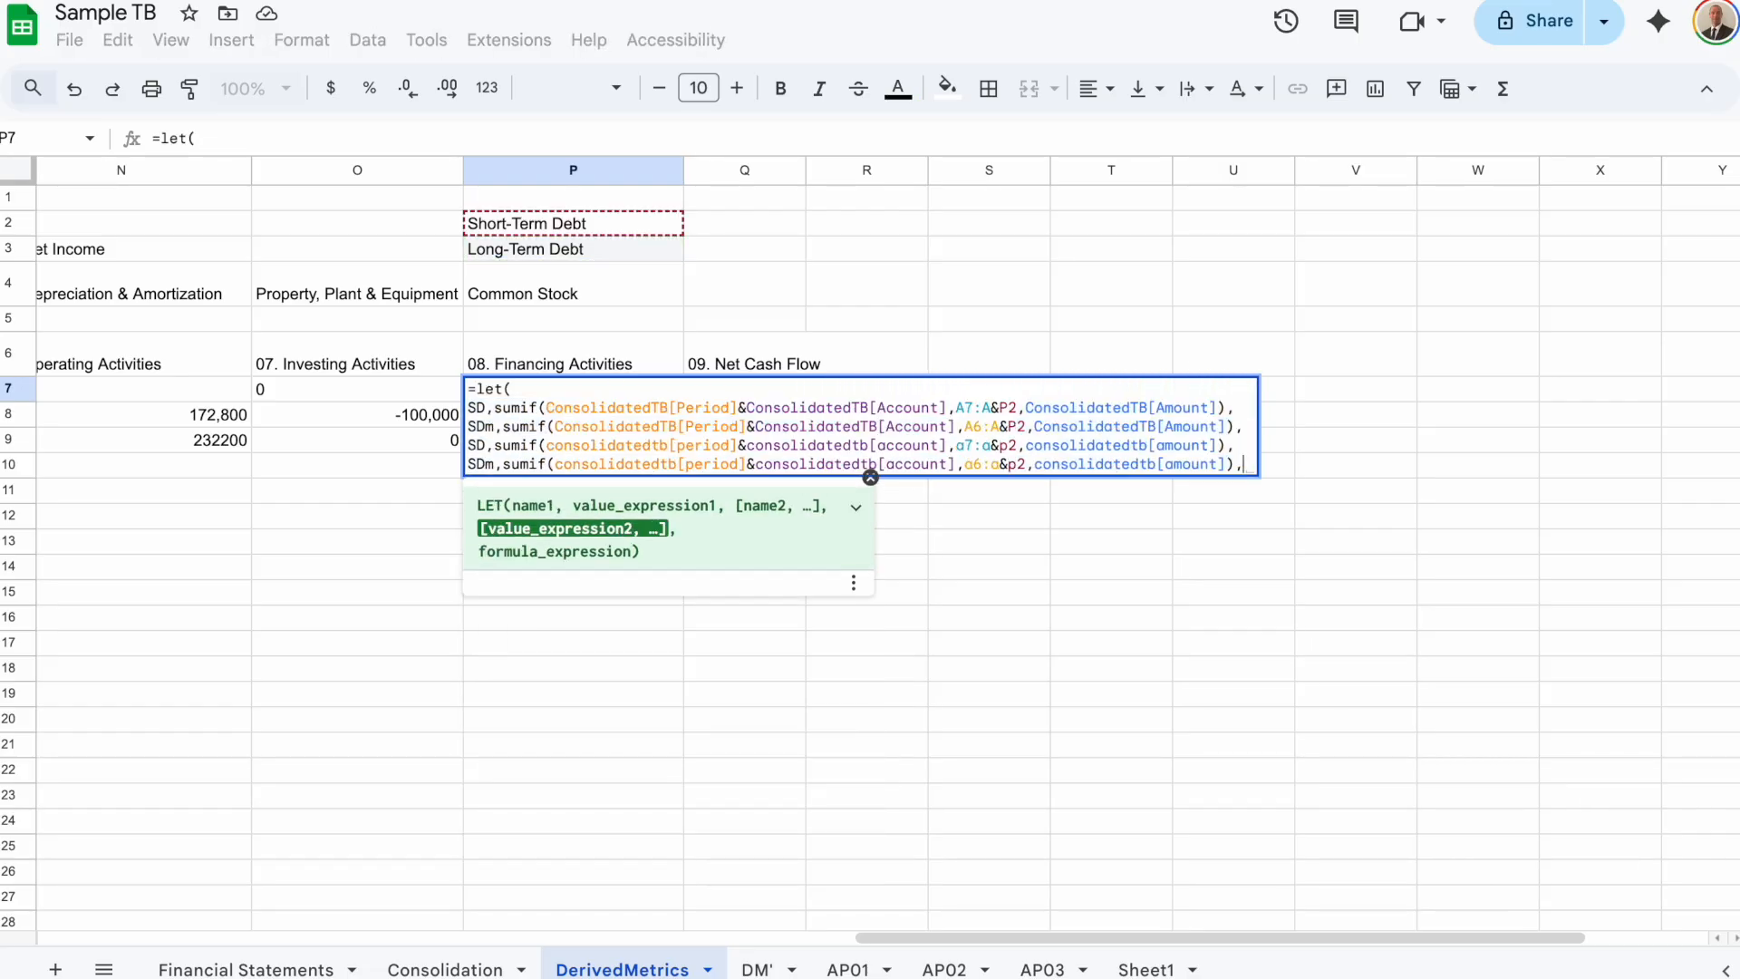
Turn the duplicated lines into LD and LDm using Long-Term Debt cell p3, and add another copy of the SD and SDm lines
left_click(974, 446)
key("Down")
type("SD,sumif(consolidatedtb[period]&consolidatedtb[account],a7:a&p2,consolidatedtb[amount]), SDm,sumif(consolidatedtb[period]&consolidatedtb[account],a6:a&p2,consolidatedtb[amount]),")
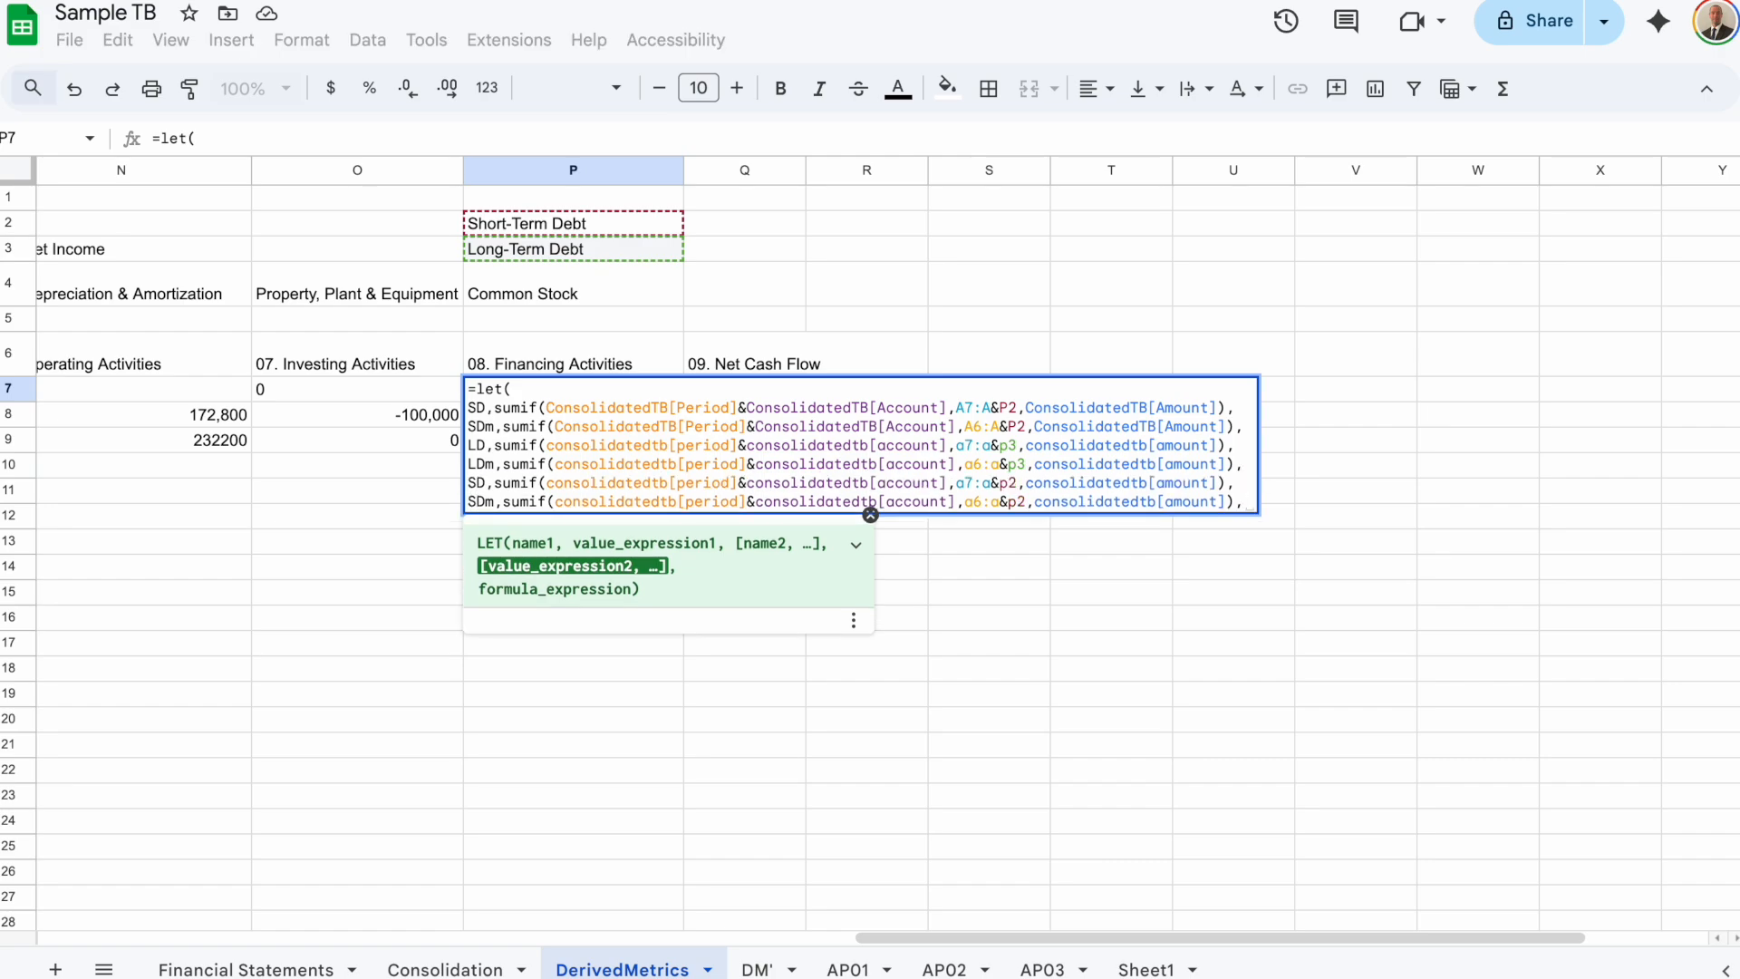
Turn the second copied pair into CS and CSm with the Common Stock cell p4 as the account criterion
type("CS")
left_click(1016, 482)
key("BackSpace")
type("4")
key("Down")
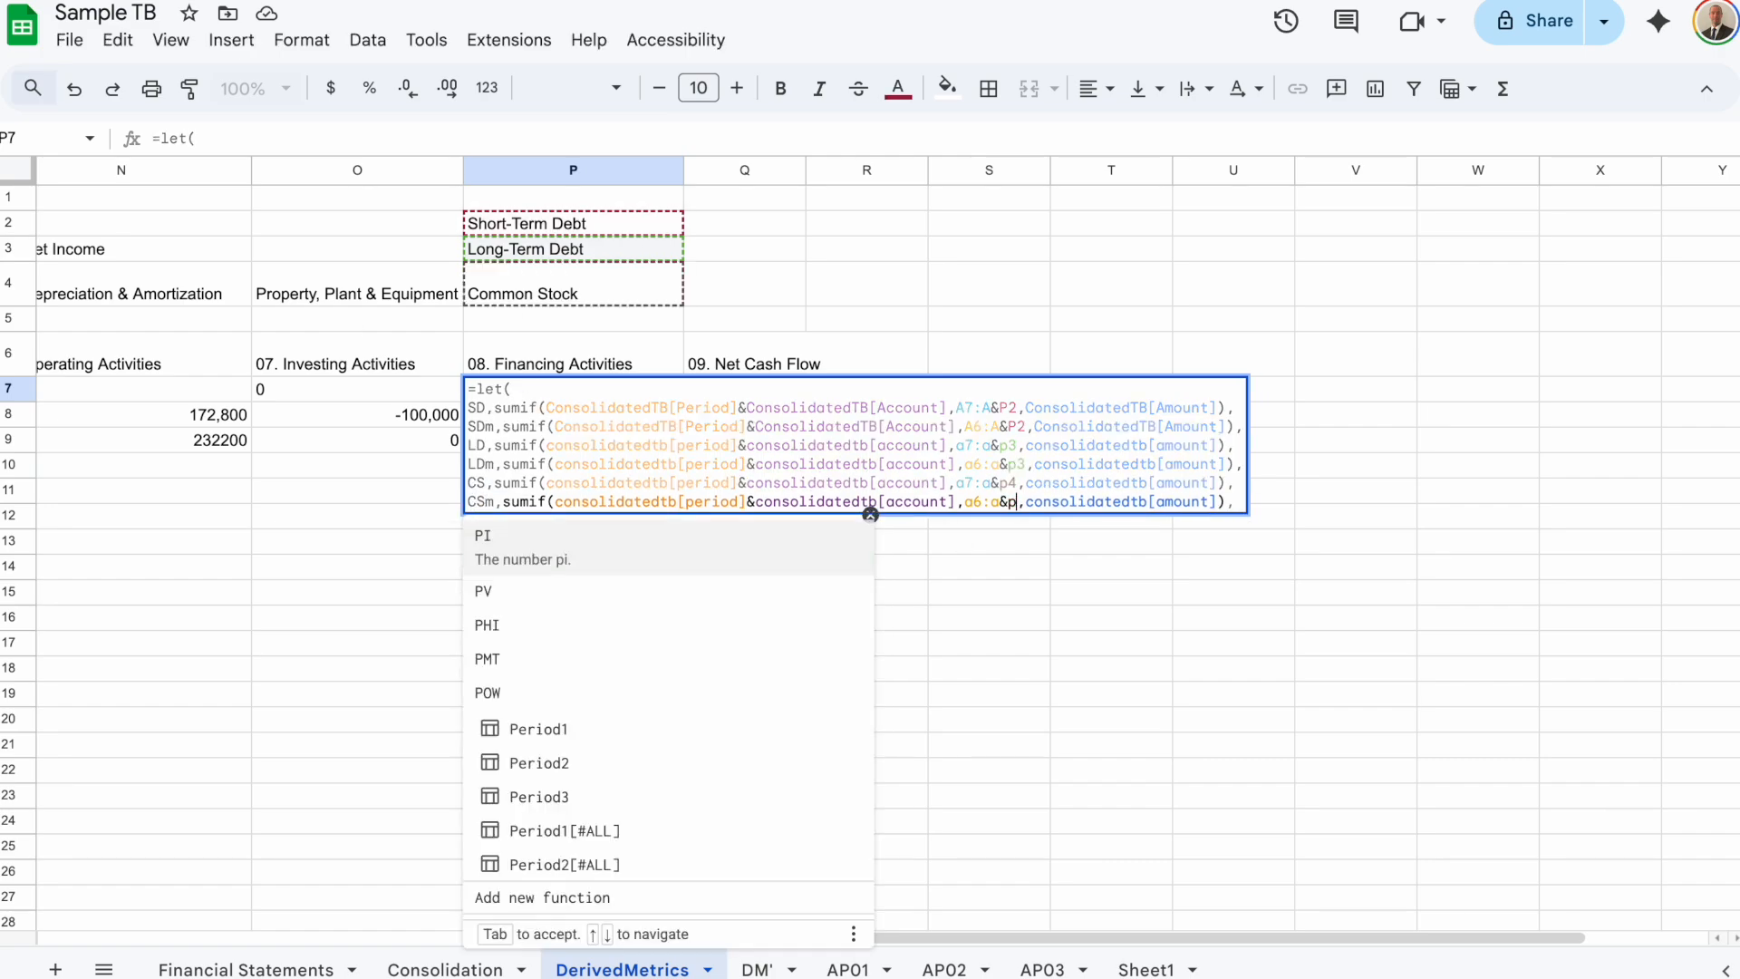
Add SD-SDm+LD-LDm+CS-CSm as the result expression of the Financing Activities LET formula
key("End")
key("ctrl+Return")
type("SD-SDm+")
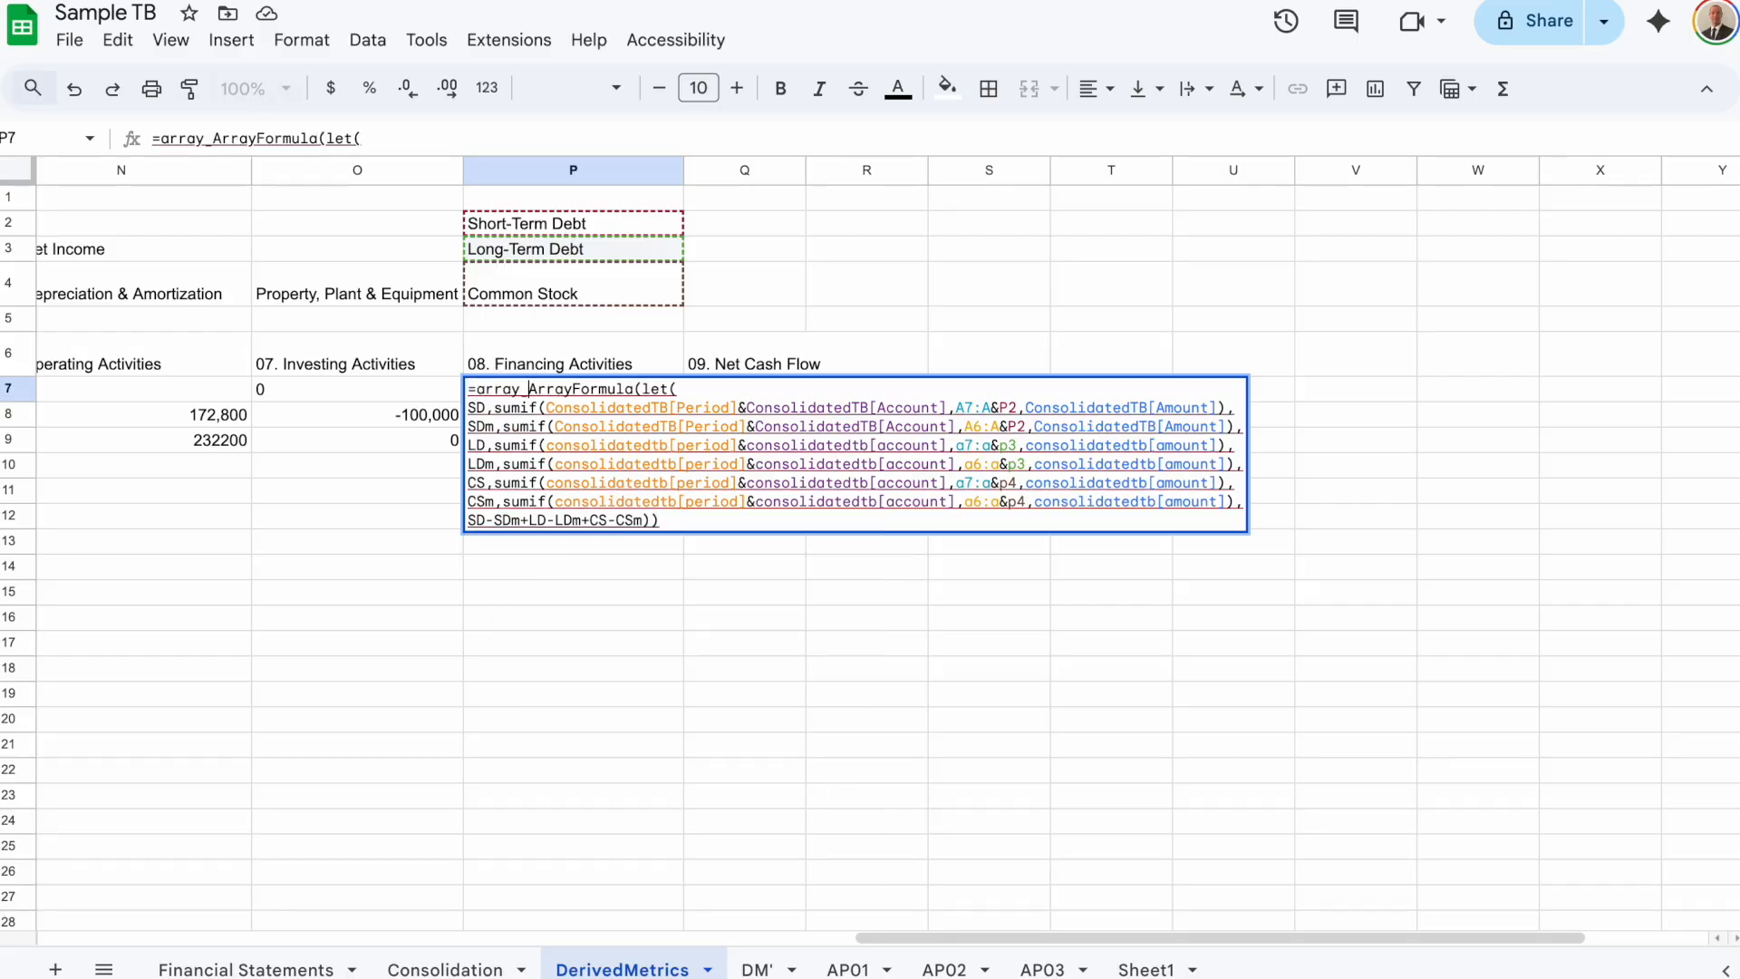
Limit the Financing Activities array with array_constrain to counta(a7:a) rows and 1 column, and wrap its result in if(isnumber(value(a6:a))=True with "0" as fallback
type("_constrain(")
left_click(662, 520)
type(",counta(a7:a),1)if(isnumber(value(a6:a))=True,")
left_click(903, 520)
type(",\"0\")")
key("Return")
Fill Net Cash Flow from Q7 with the array formula n7:n+o7:o+p7:p inside array_constrain, limited to counta(a7:a) rows and 1 column
left_click(746, 390)
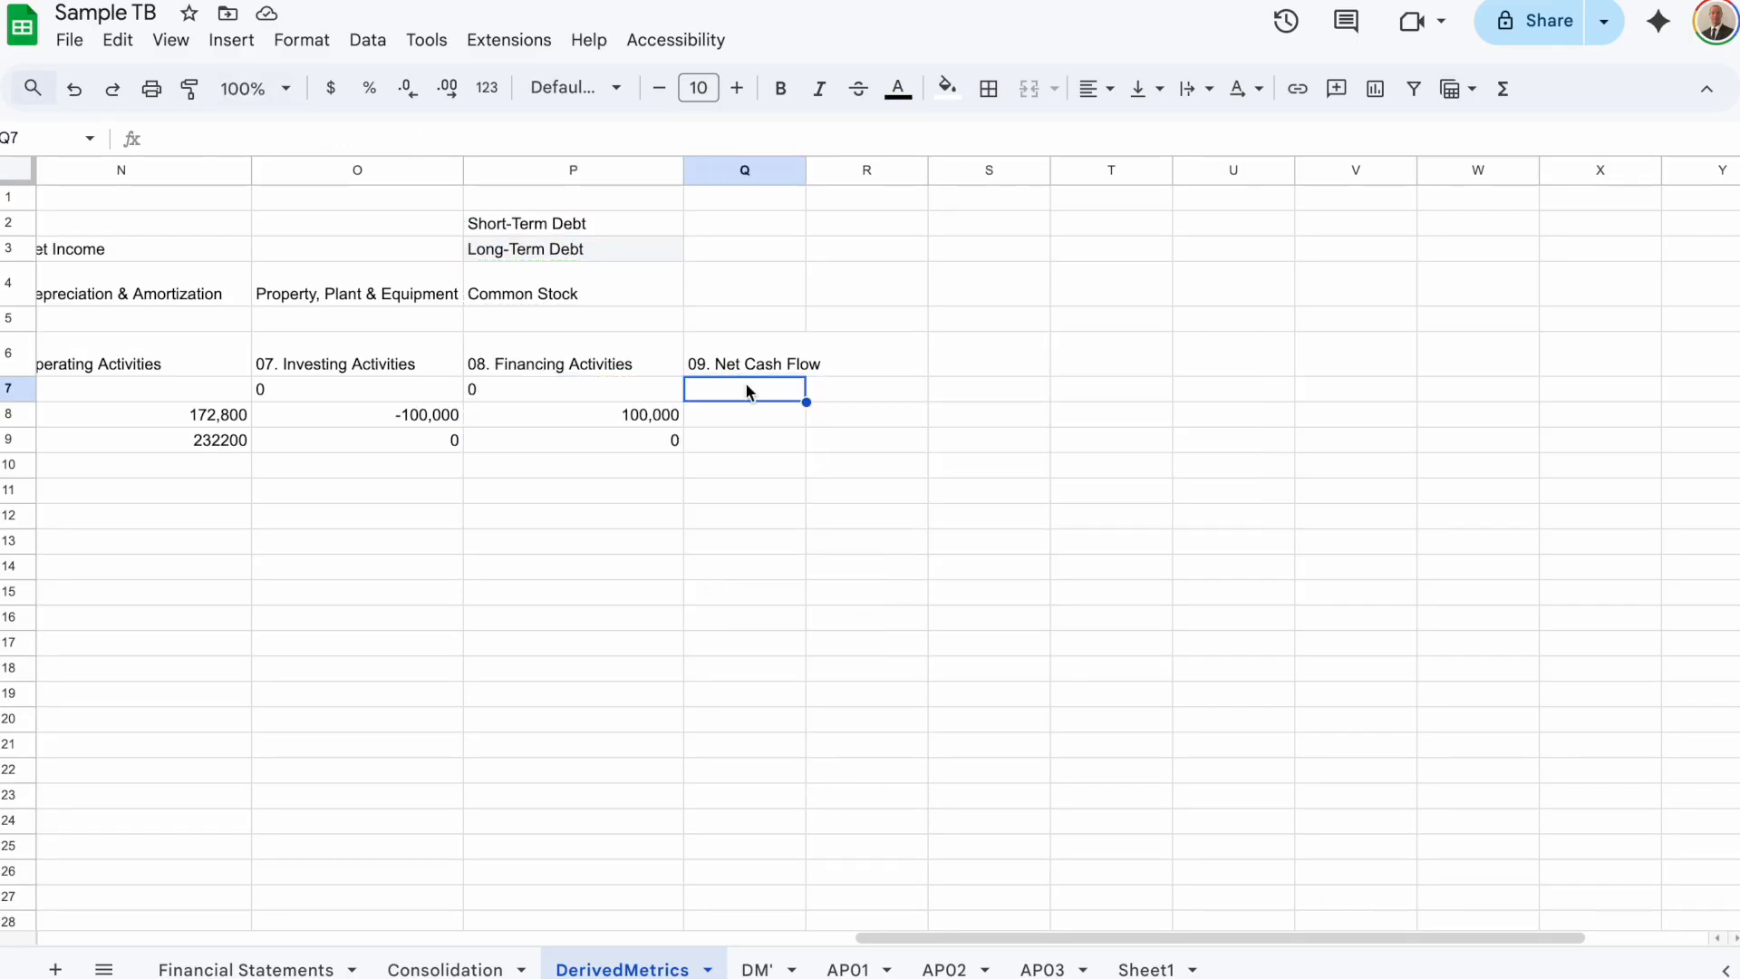
scroll(745, 391, "left", 2)
type("=n7:n+o7:o+p7:p")
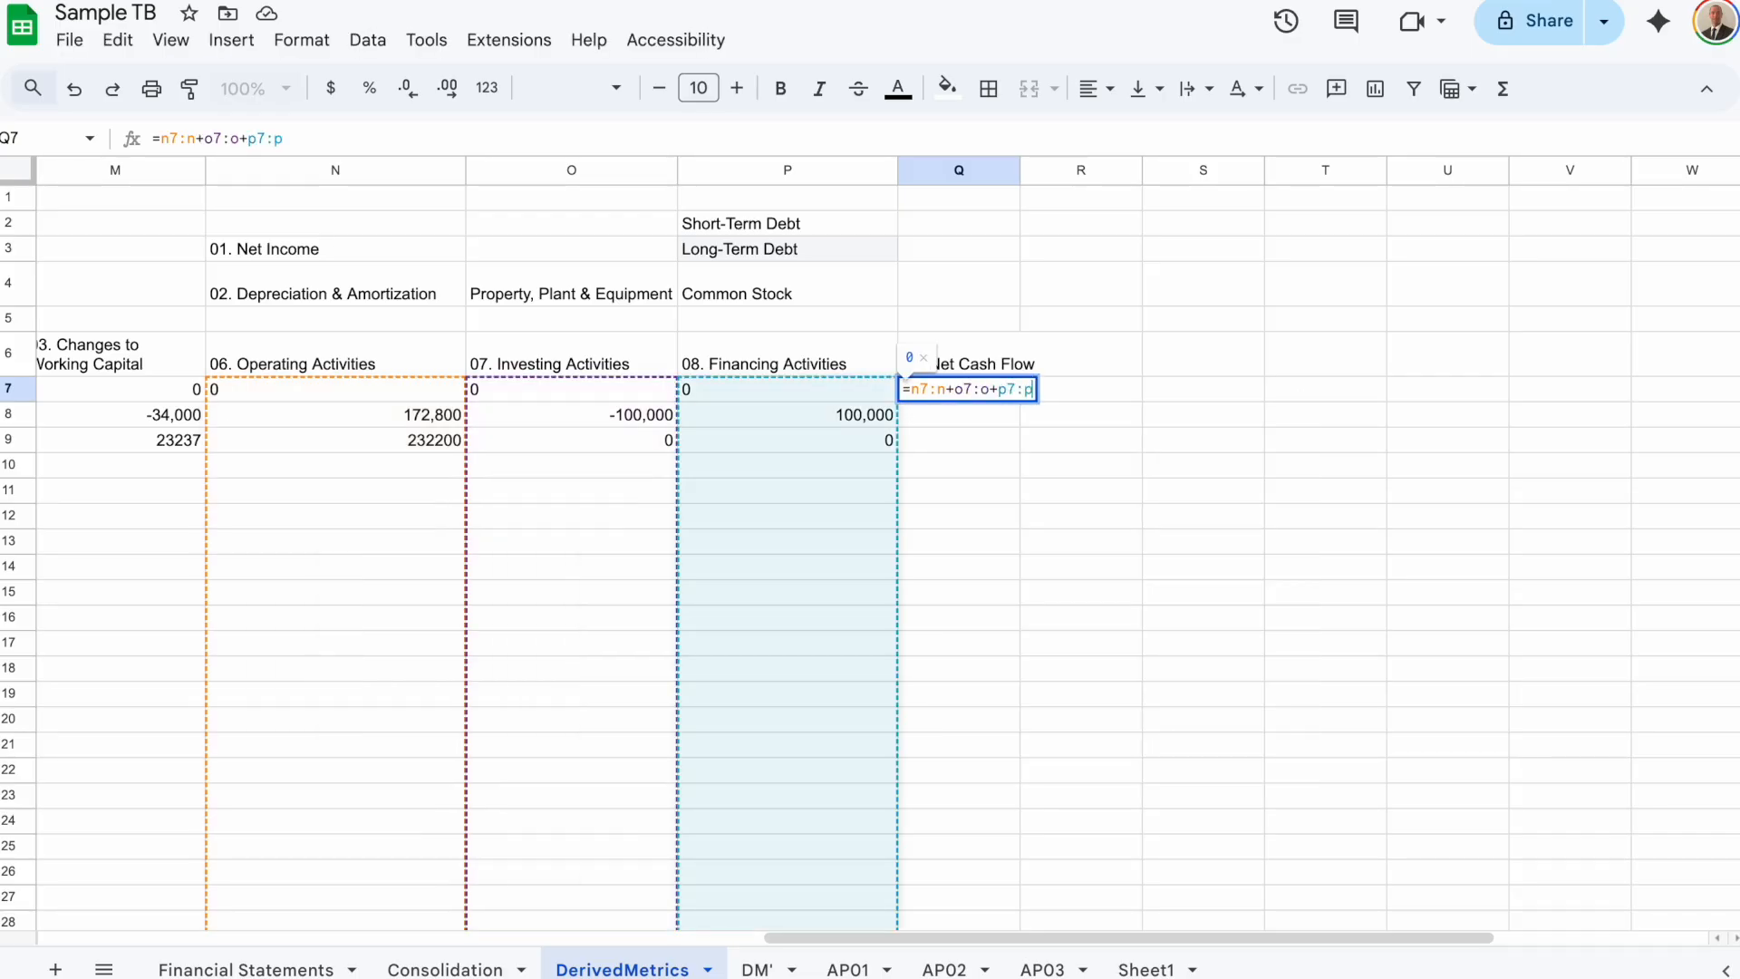
key("ctrl+shift+Return")
type("a,counta(a7:a),1)")
key("Return")
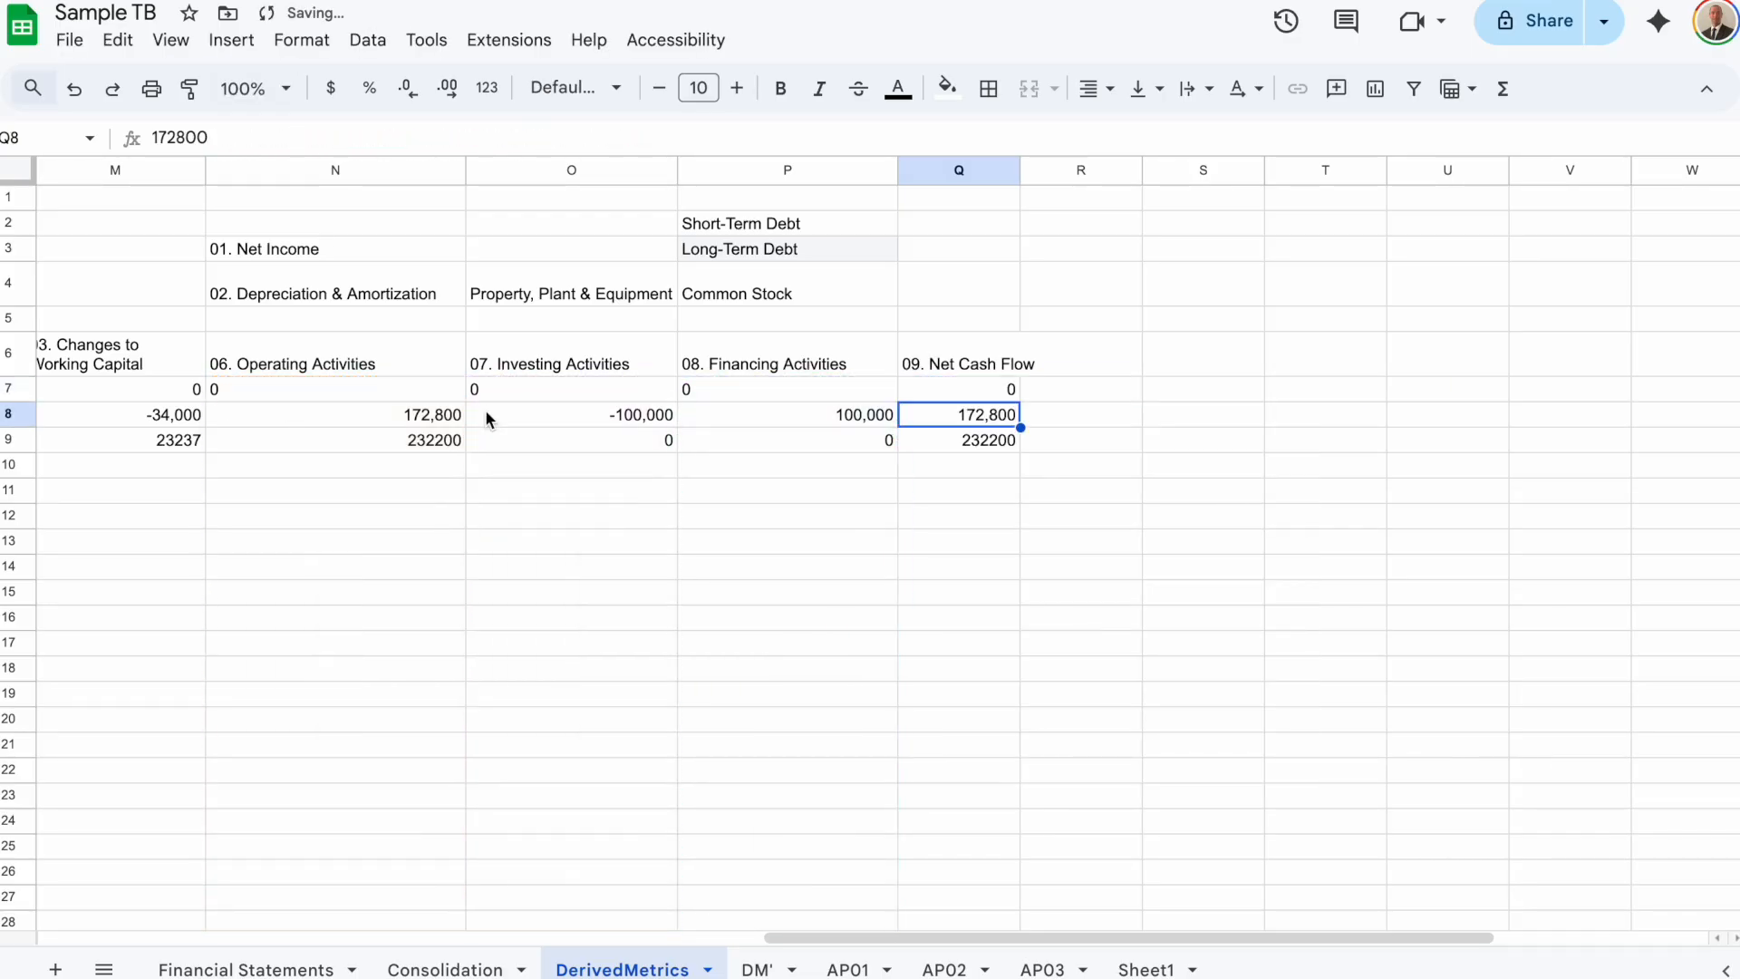